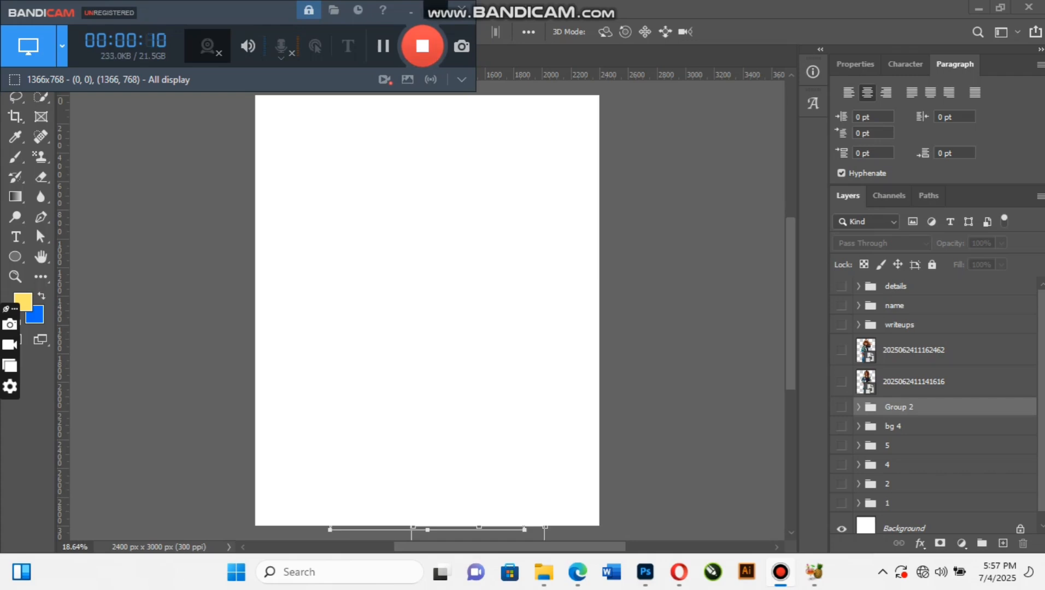
pyautogui.click(411, 11)
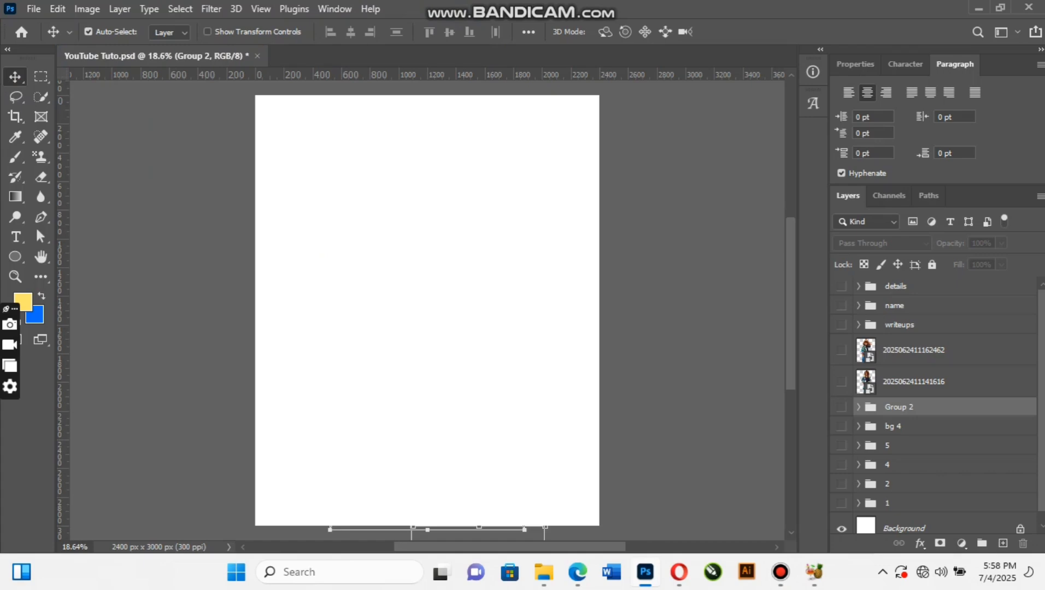
pyautogui.click(842, 382)
pyautogui.moveTo(447, 250); pyautogui.dragTo(441, 287)
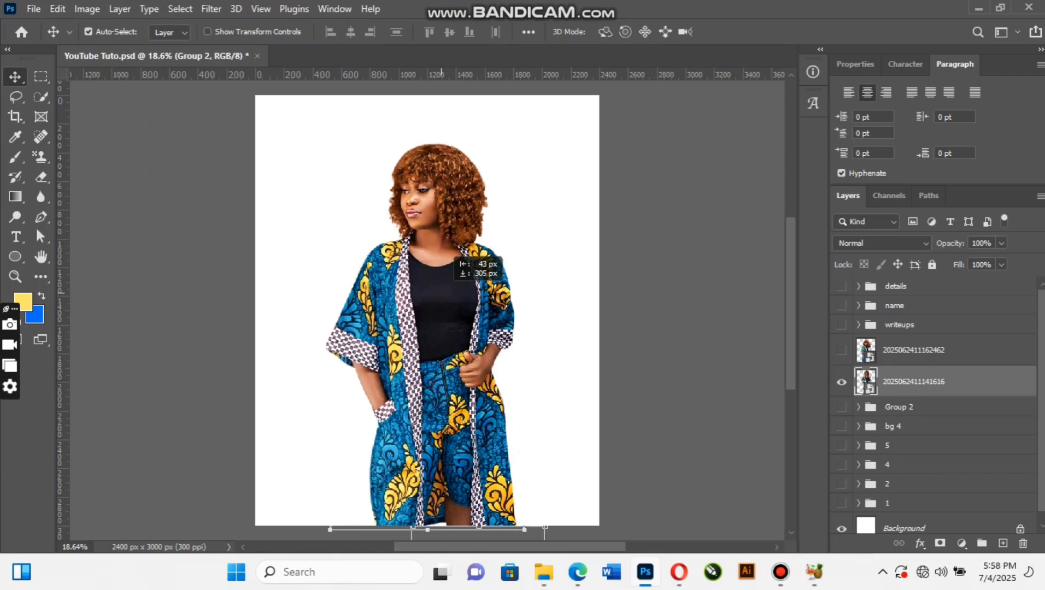
pyautogui.moveTo(441, 287); pyautogui.dragTo(441, 300)
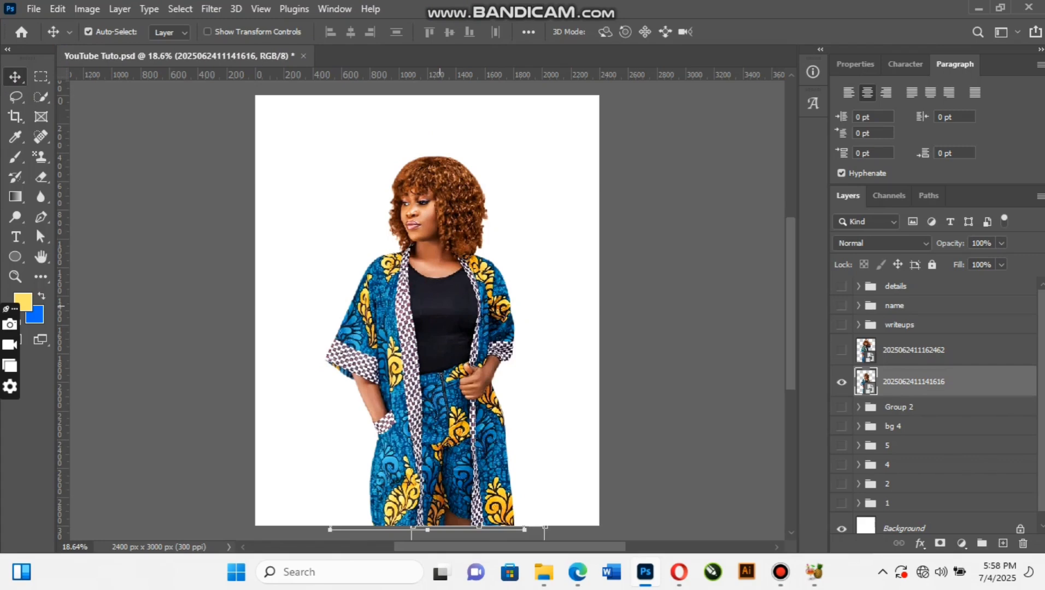
# Step: Add a Solid Color fill layer above Group 2, beneath the portrait, with the dark brown colour 642a14 sampled from the photo
pyautogui.click(929, 408)
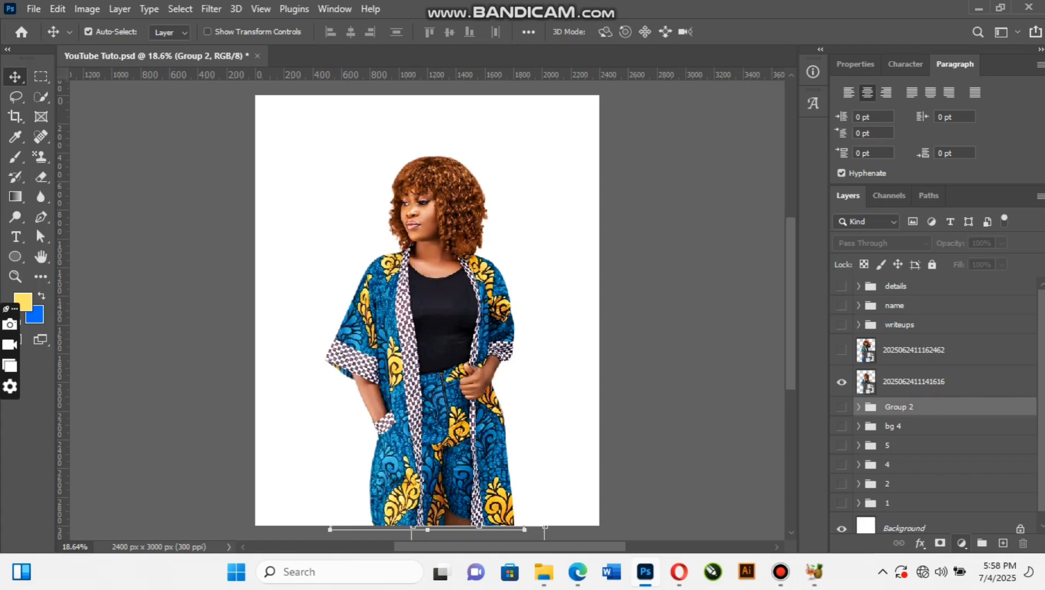
pyautogui.click(961, 543)
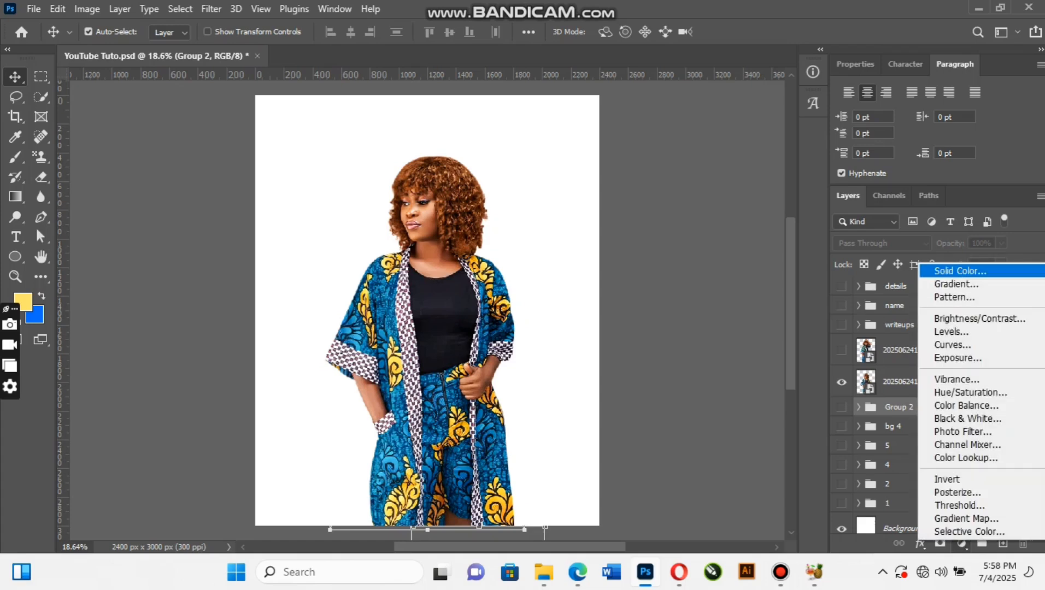
pyautogui.click(959, 270)
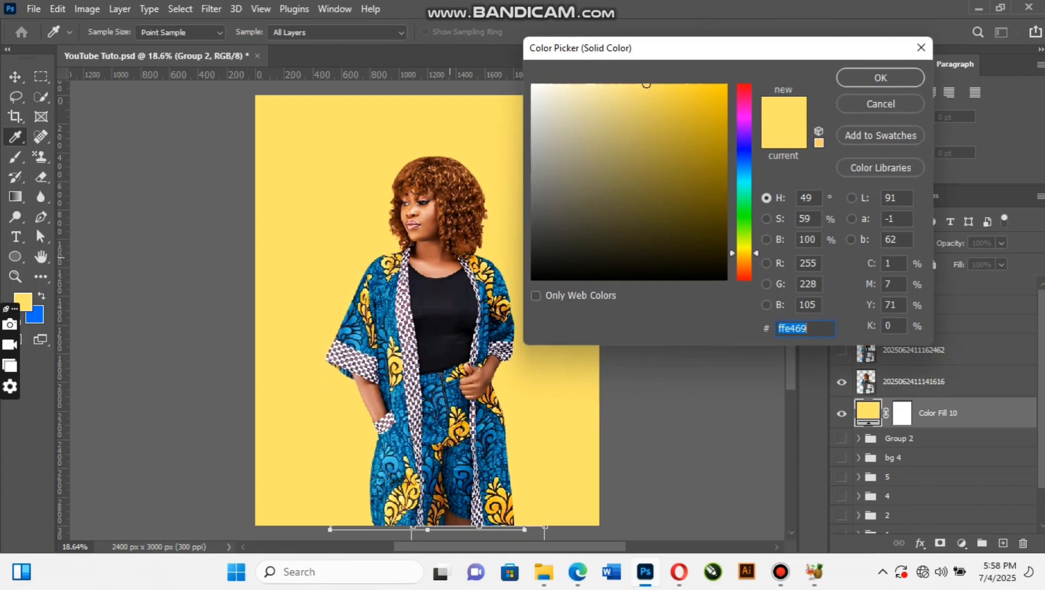
pyautogui.write('572311')
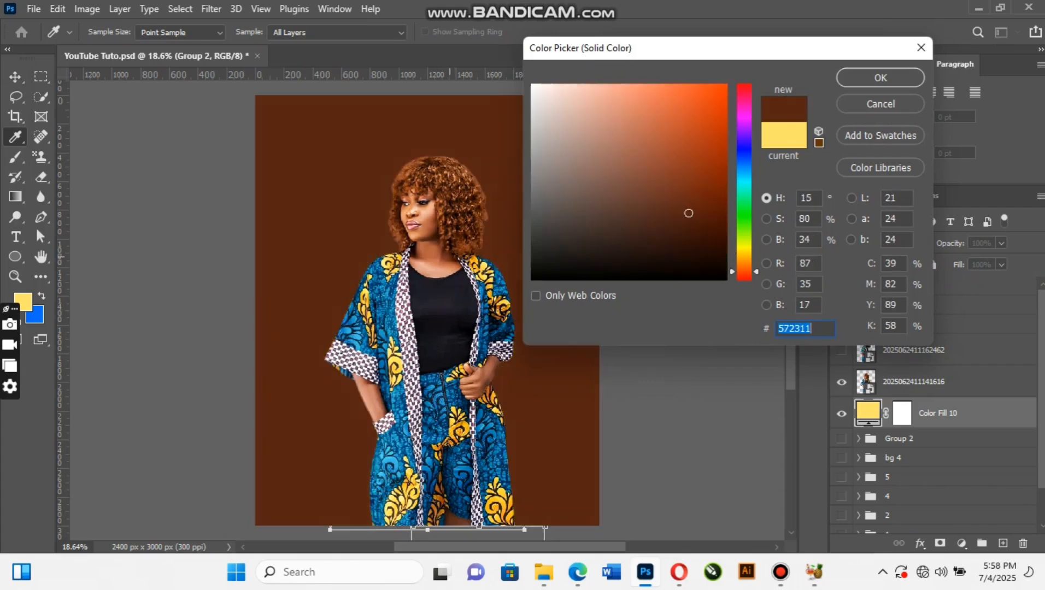
pyautogui.write('3cbbe7')
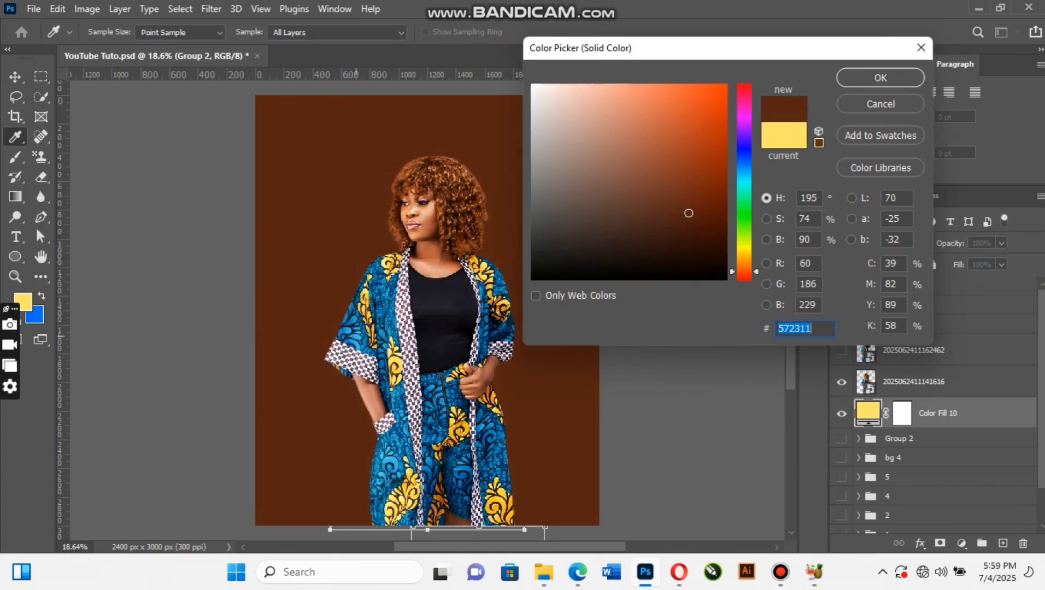
pyautogui.hotkey('ctrl', 'a')
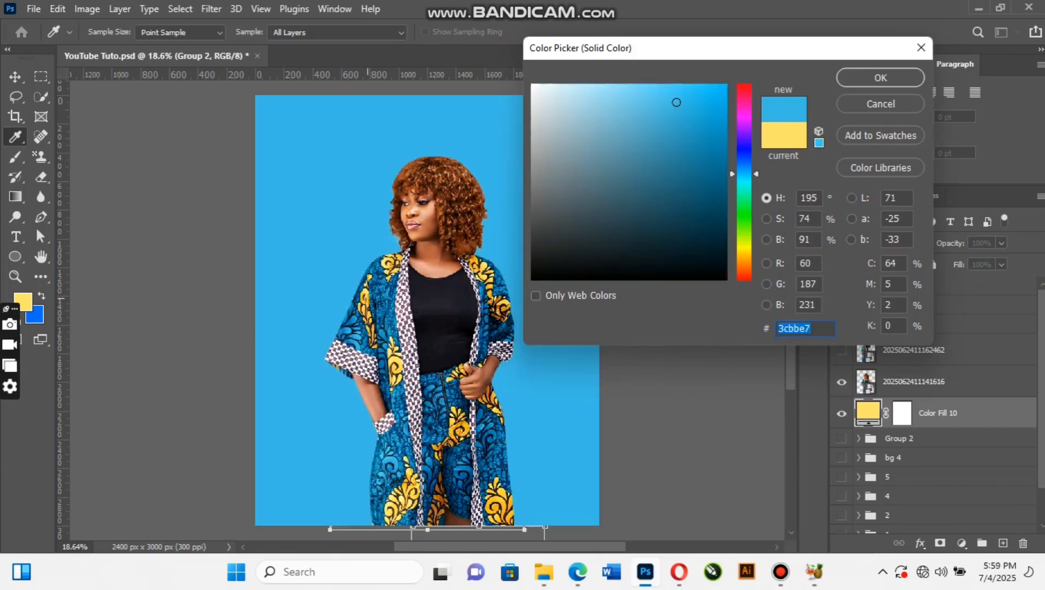
pyautogui.write('ffc83c')
pyautogui.write('2495c7')
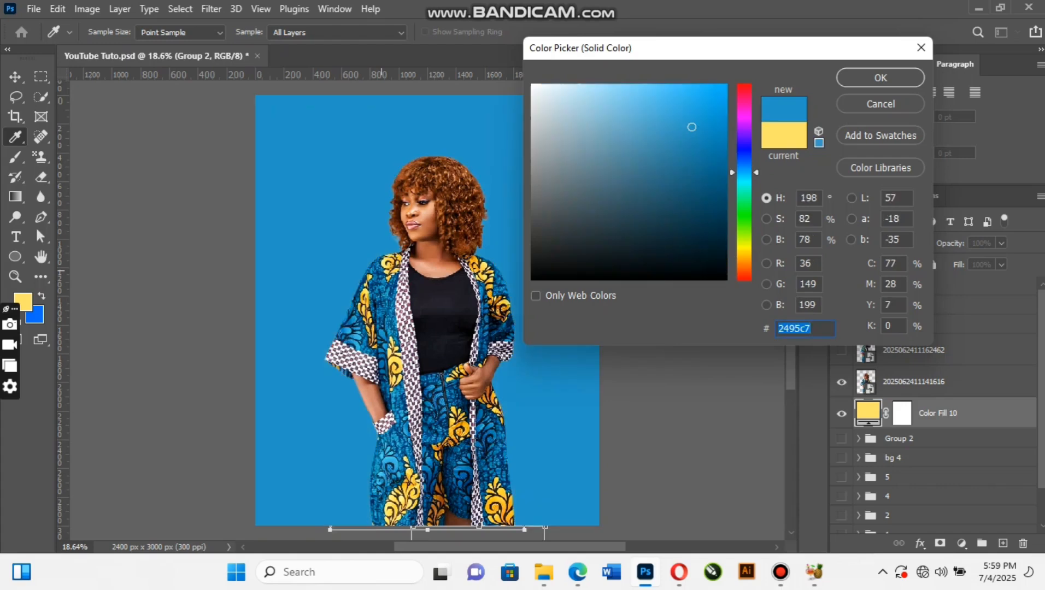
pyautogui.write('642a14')
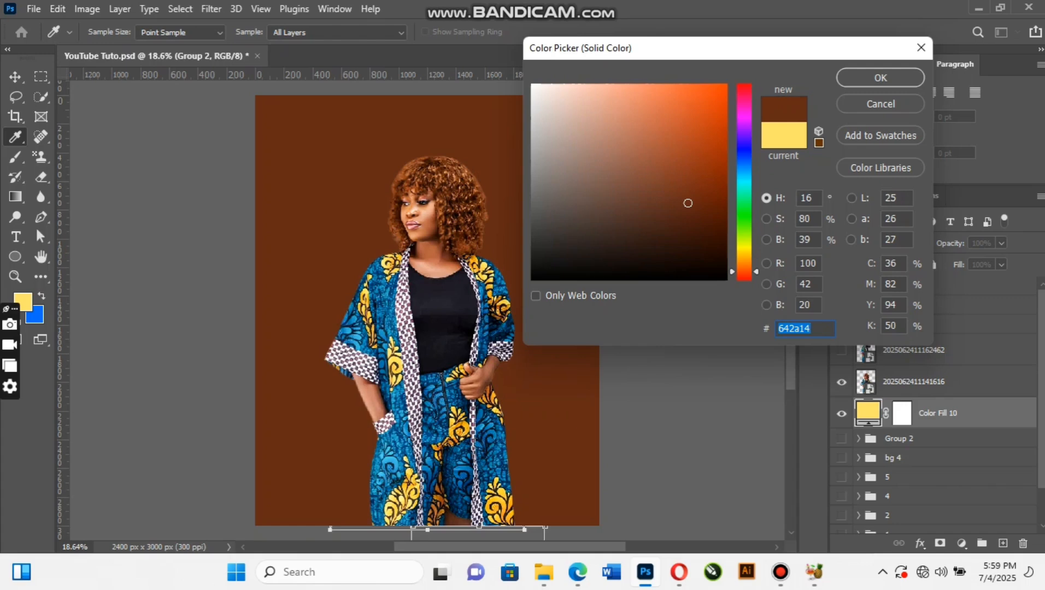
pyautogui.press('Return')
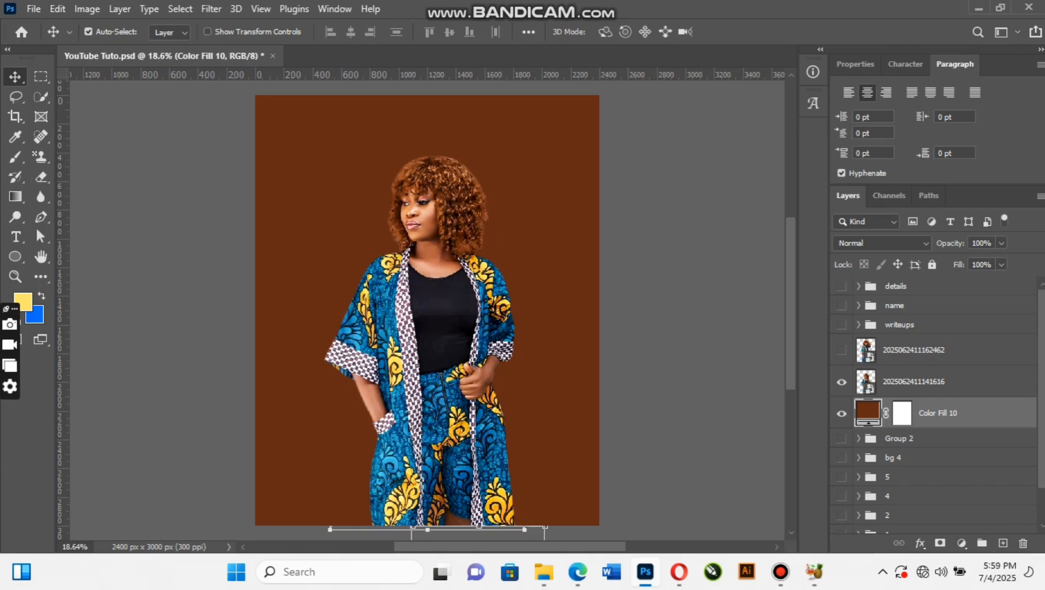
# Step: Hide the portrait and place bc704e7c671de71229026a9eb9167402 (1) from Pictures, Abstract design Background, New folder, as an embedded image above the brown fill
pyautogui.click(841, 382)
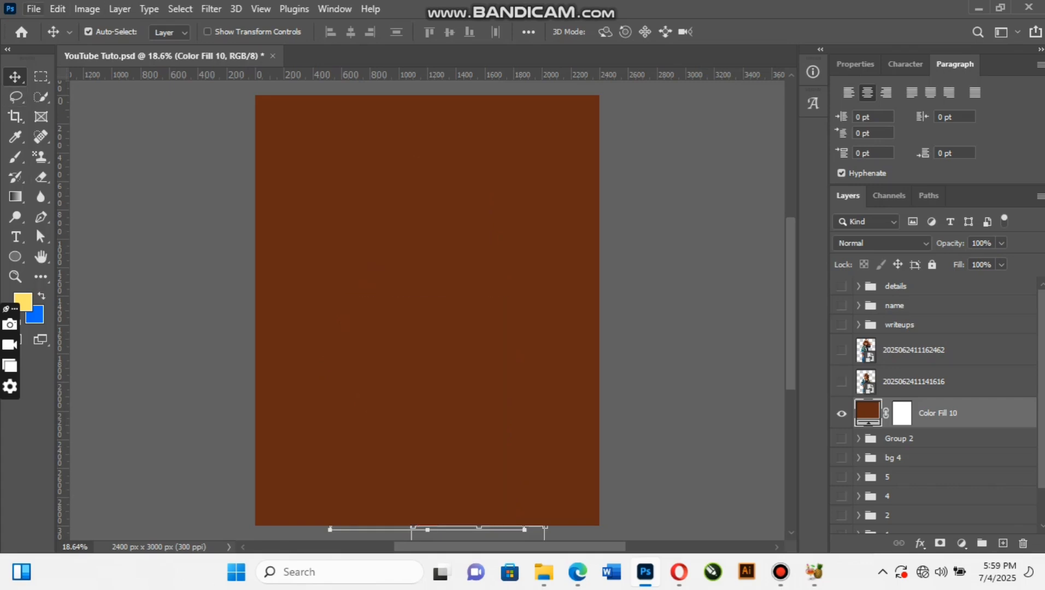
pyautogui.click(34, 9)
pyautogui.click(71, 328)
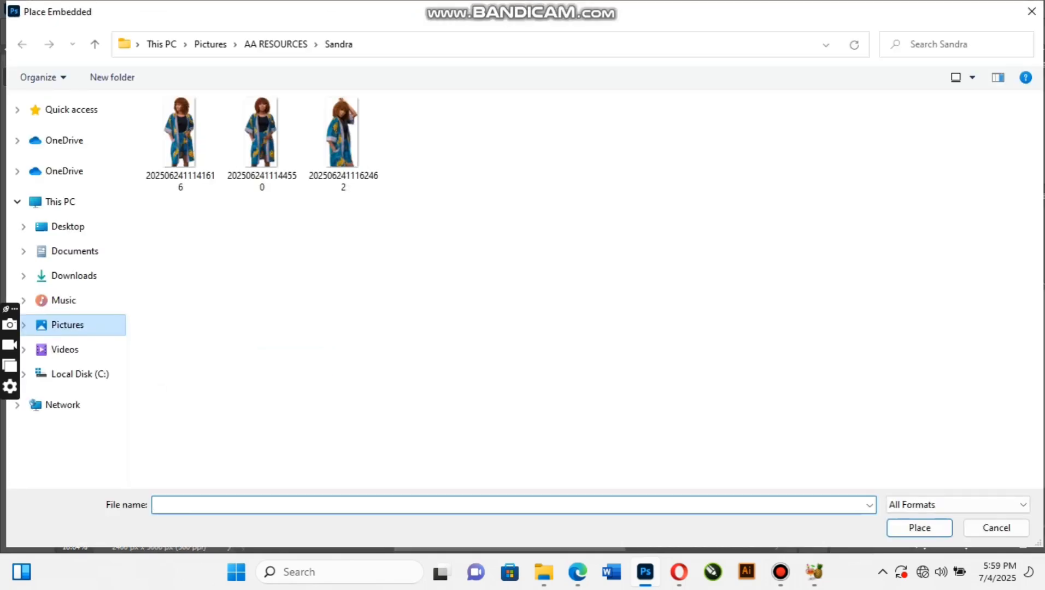
pyautogui.click(68, 325)
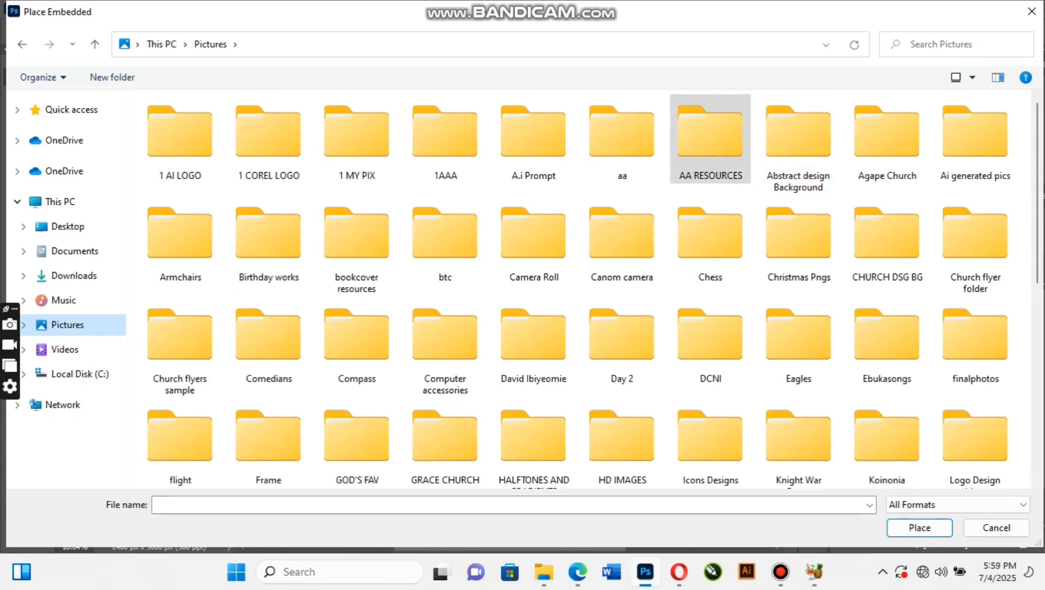
pyautogui.click(798, 145)
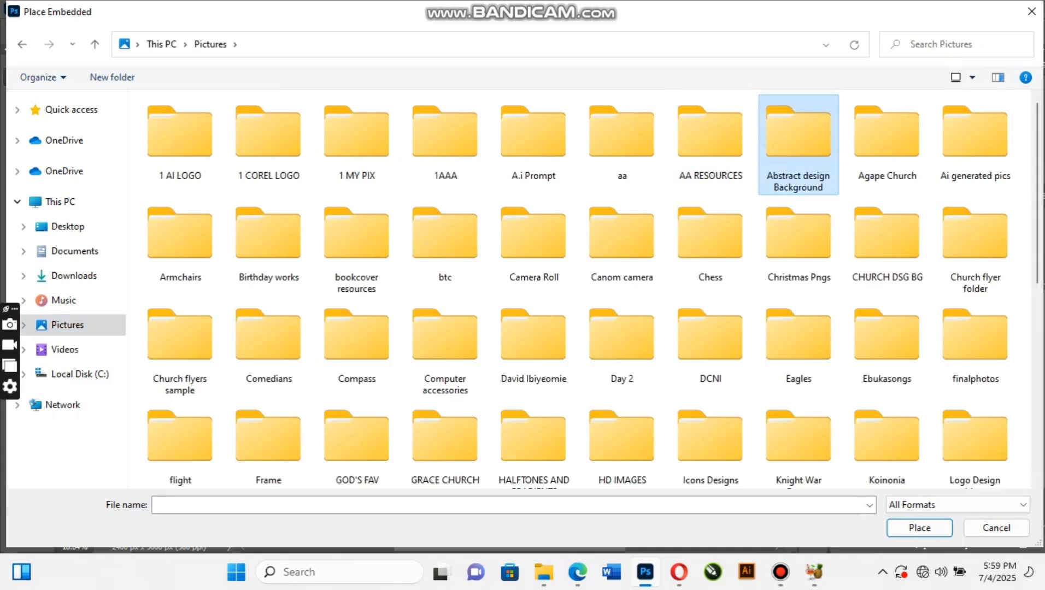
pyautogui.doubleClick(798, 145)
pyautogui.doubleClick(180, 228)
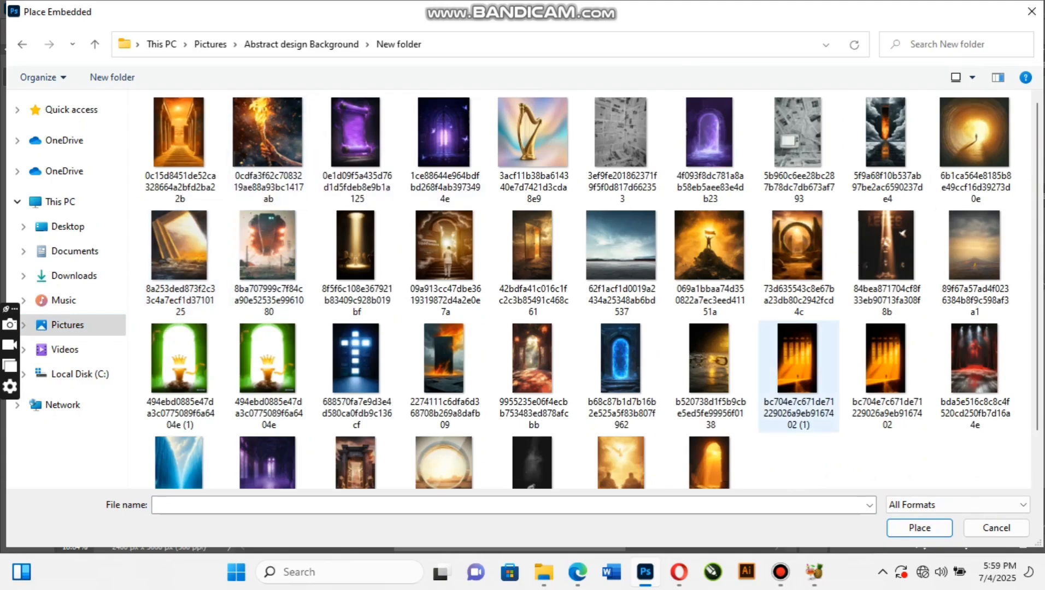
pyautogui.click(797, 372)
pyautogui.click(919, 528)
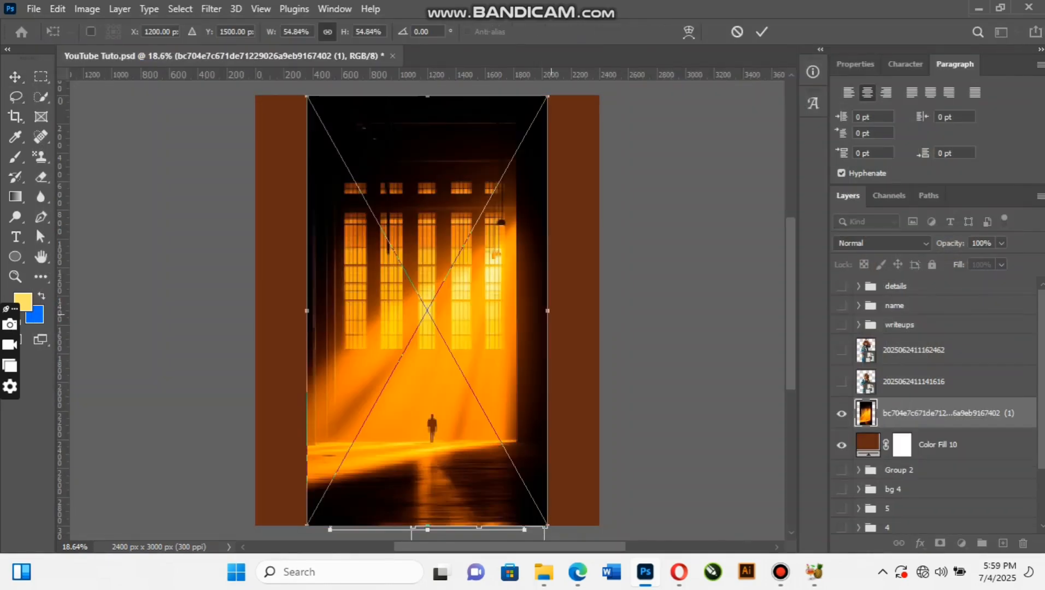
# Step: Scale the window-light image to about 82% to span the canvas width and move it down about 396 px
pyautogui.moveTo(548, 310); pyautogui.dragTo(606, 310)
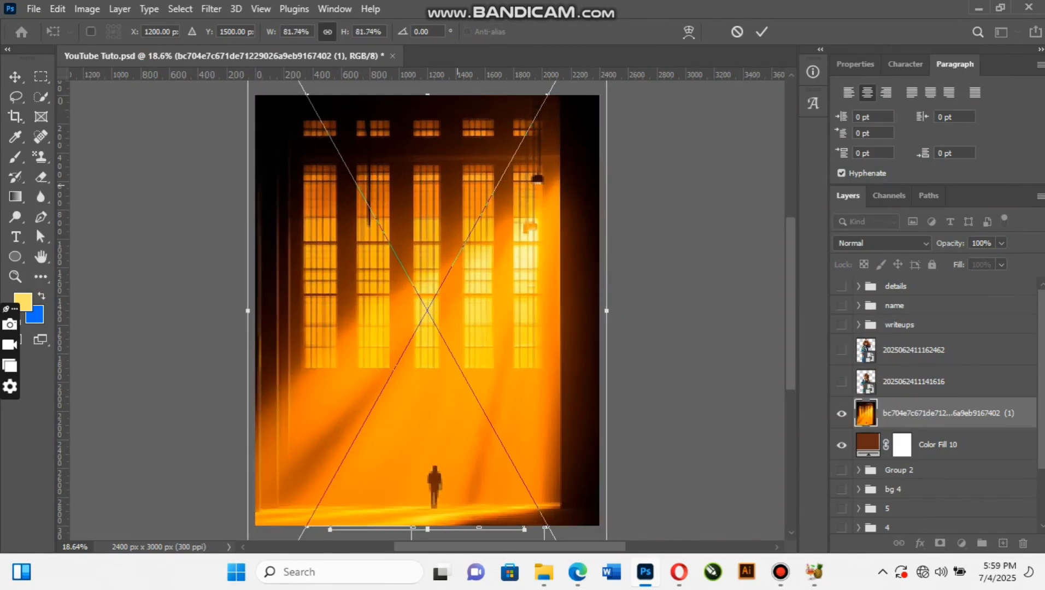
pyautogui.moveTo(469, 162); pyautogui.dragTo(470, 205)
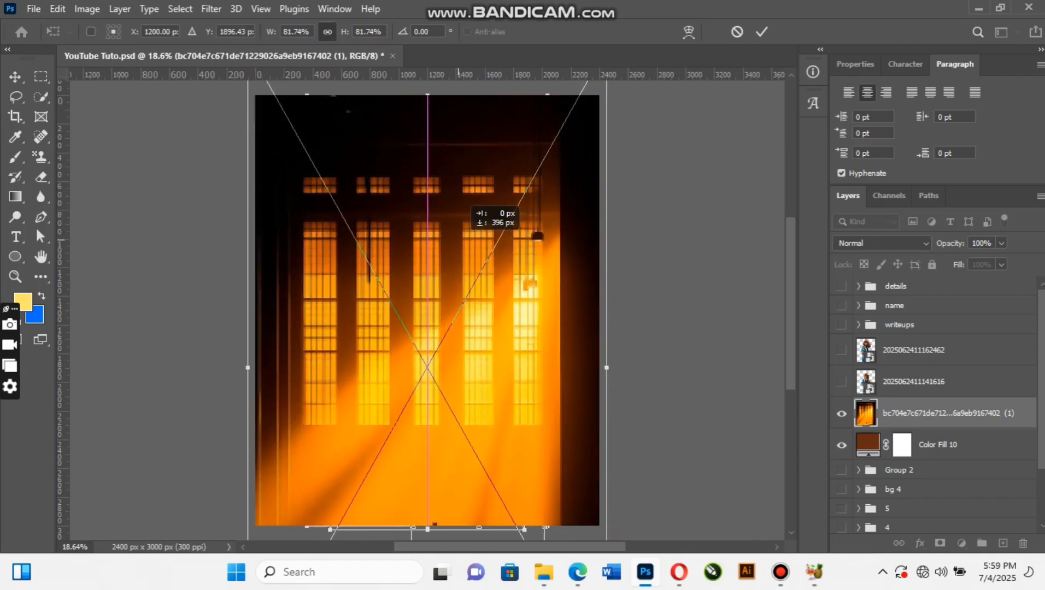
pyautogui.press('Return')
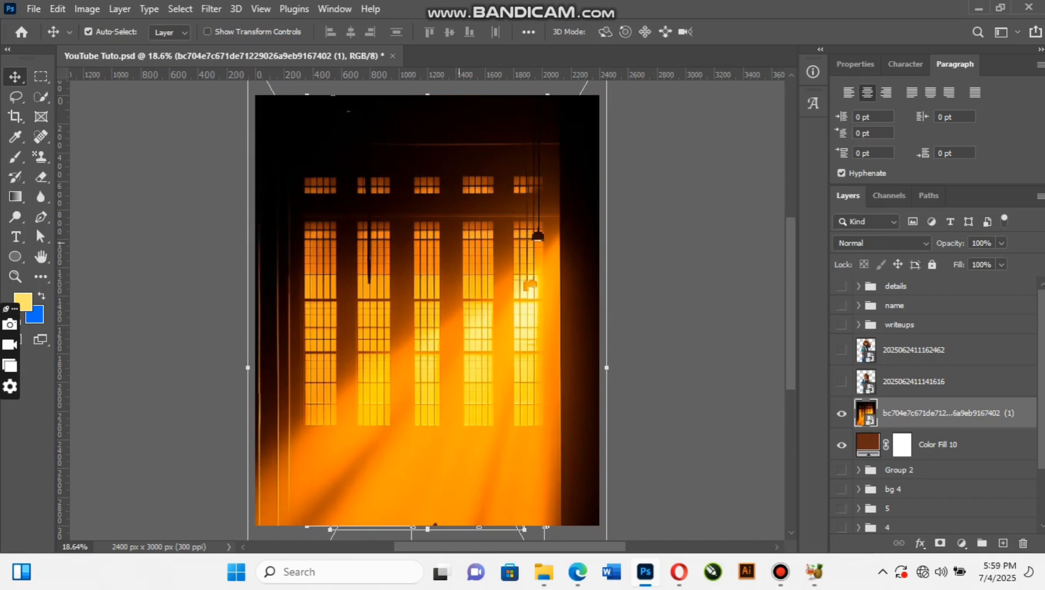
pyautogui.scroll(-1, 459, 246)
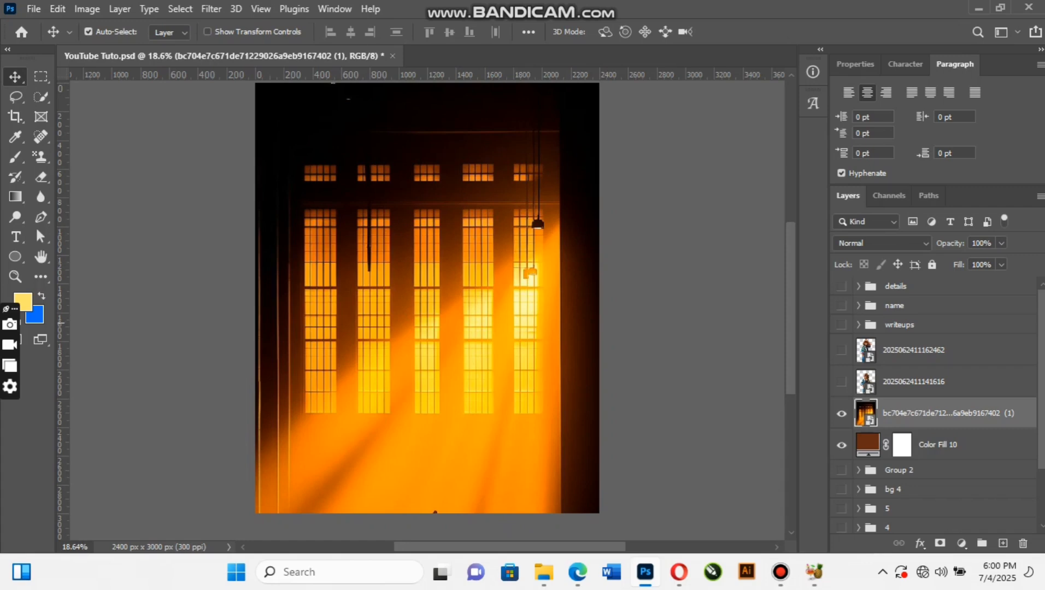
# Step: Place the stone archway image f5e9e56855a1581c27af0ec21e196549 from the same folder as an embedded image above the window-light image
pyautogui.click(34, 9)
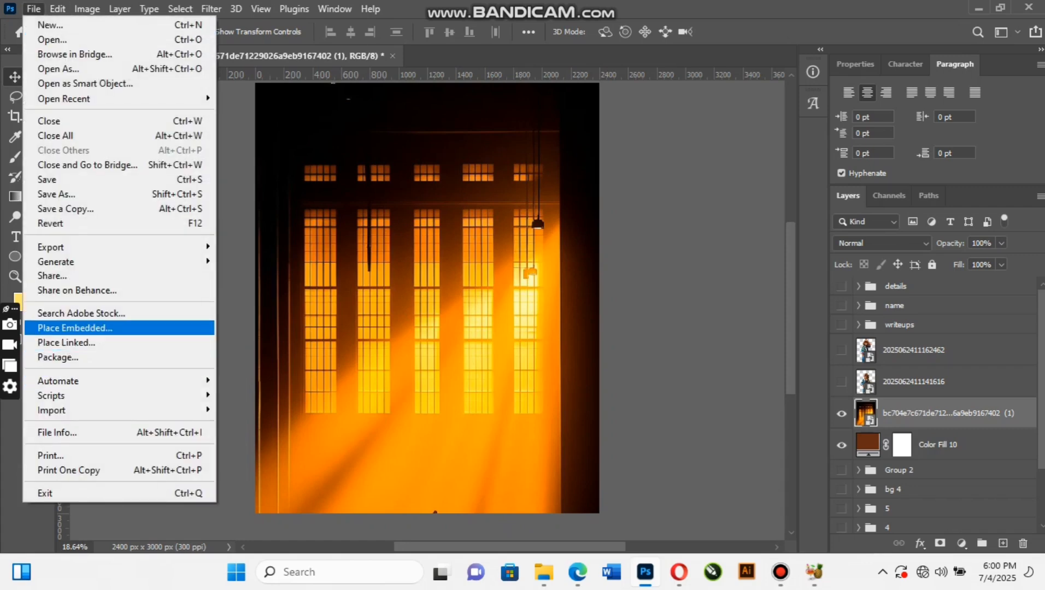
pyautogui.click(75, 328)
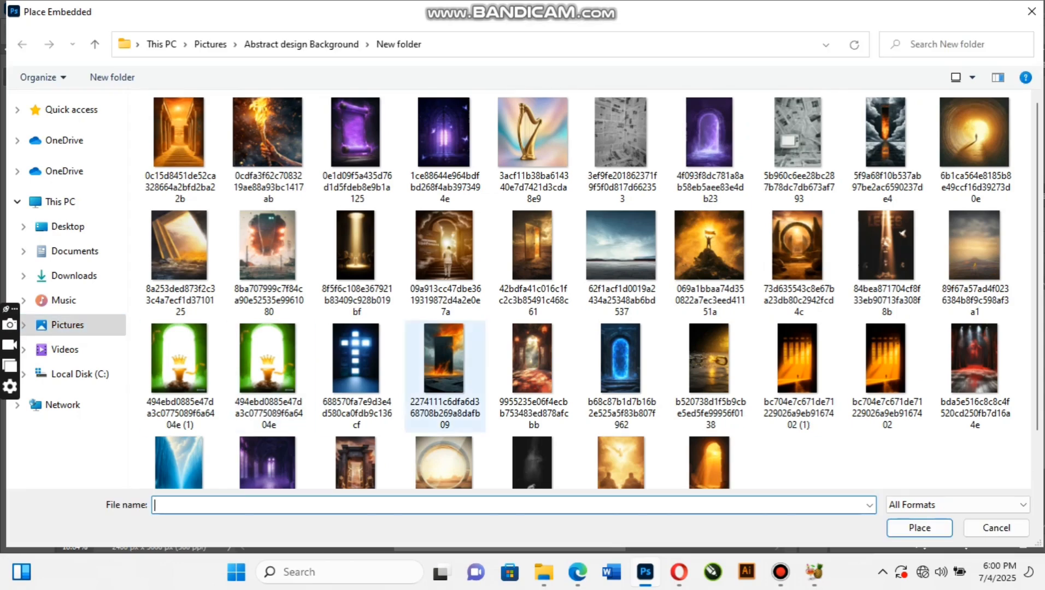
pyautogui.scroll(-1, 355, 262)
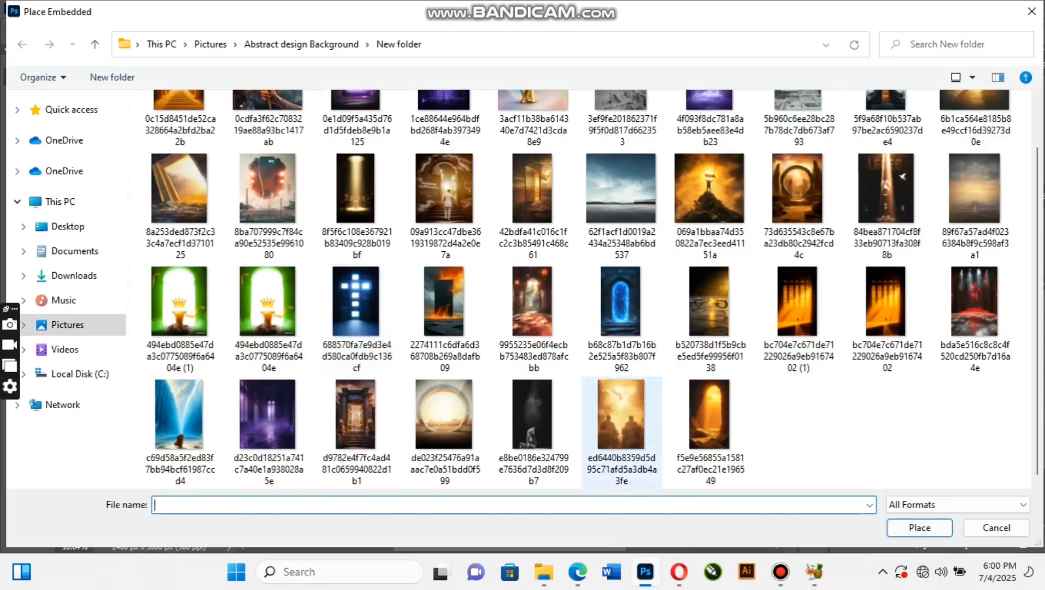
pyautogui.click(709, 427)
pyautogui.click(919, 528)
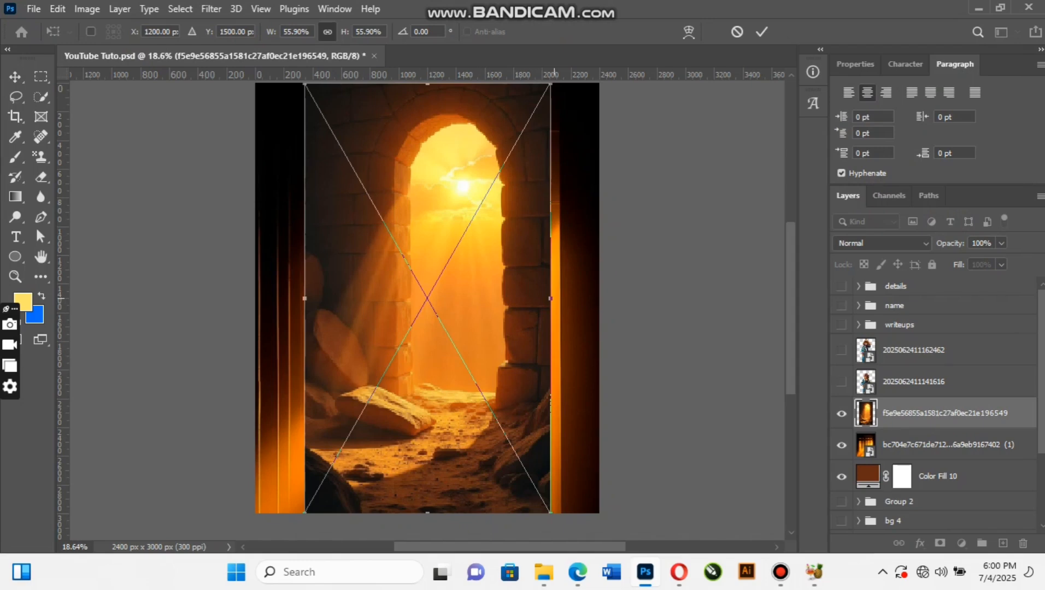
# Step: Scale the archway image to about 82% and reposition its centre to about X 1253 px, Y 2137 px to show the full arch
pyautogui.moveTo(550, 298); pyautogui.dragTo(608, 291)
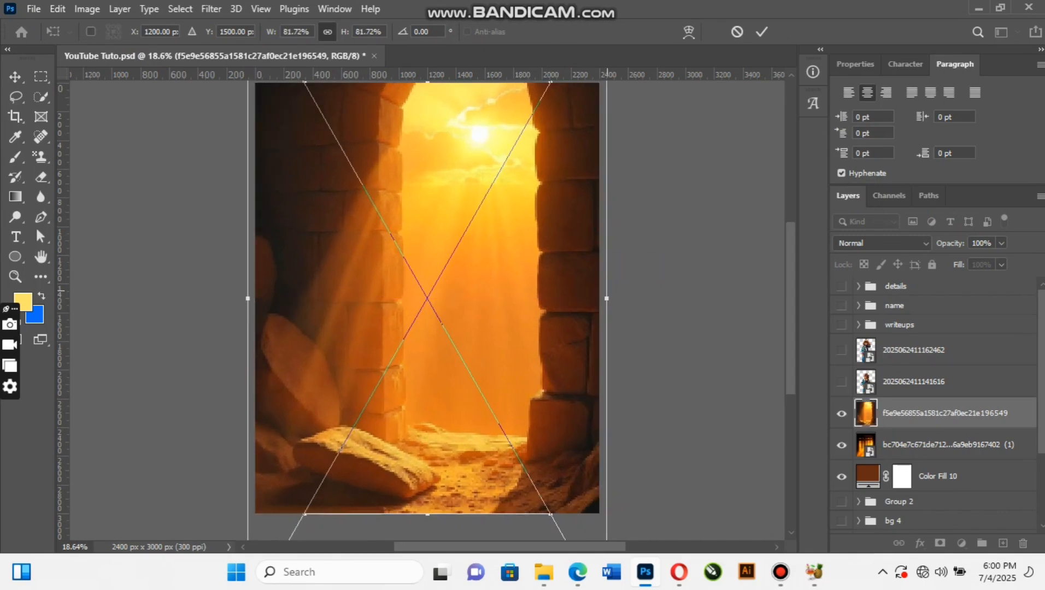
pyautogui.scroll(2, 608, 291)
pyautogui.scroll(-1, 607, 291)
pyautogui.moveTo(516, 164); pyautogui.dragTo(516, 241)
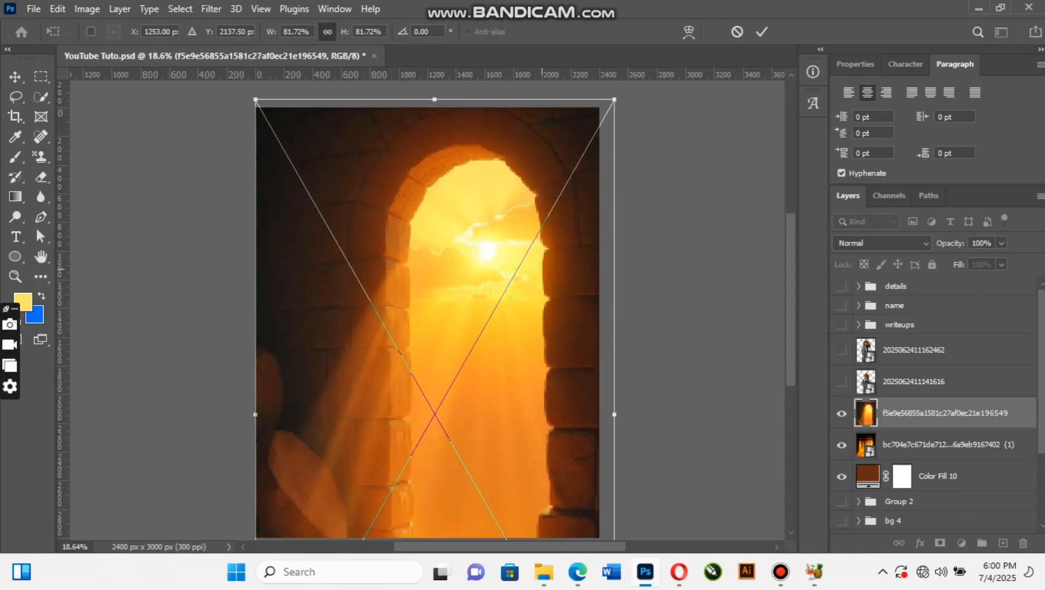
pyautogui.press('Return')
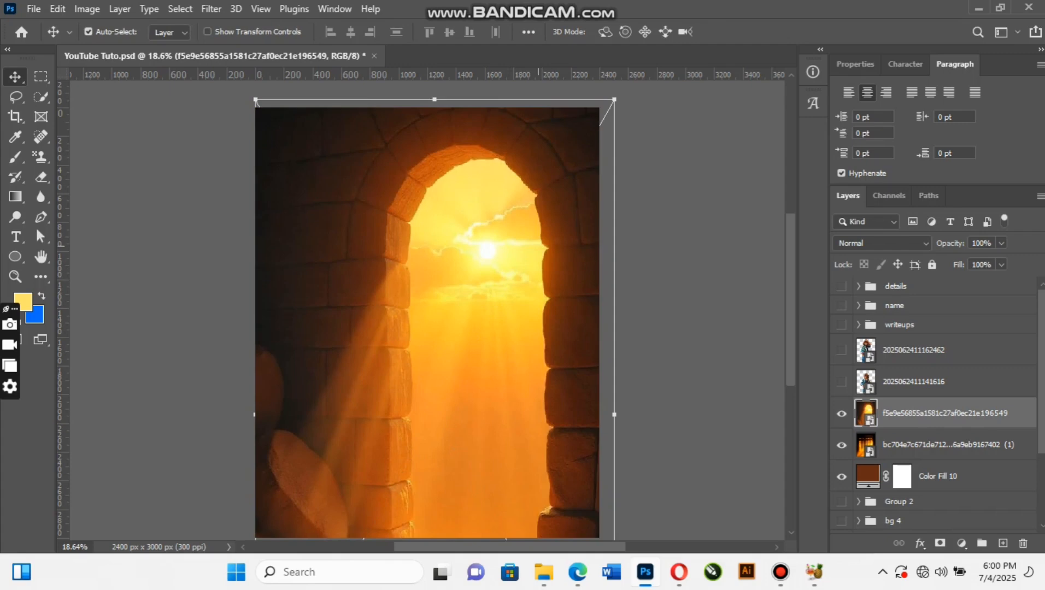
pyautogui.hotkey('ctrl', '0')
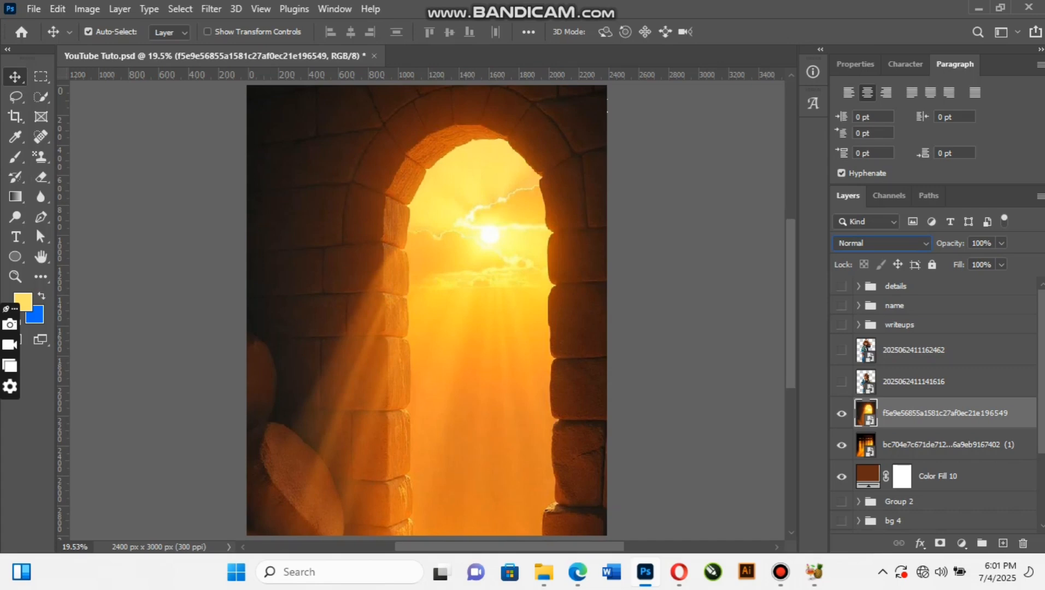
# Step: Set the archway layer's blend mode to Lighten to merge it with the window-light image
pyautogui.click(880, 242)
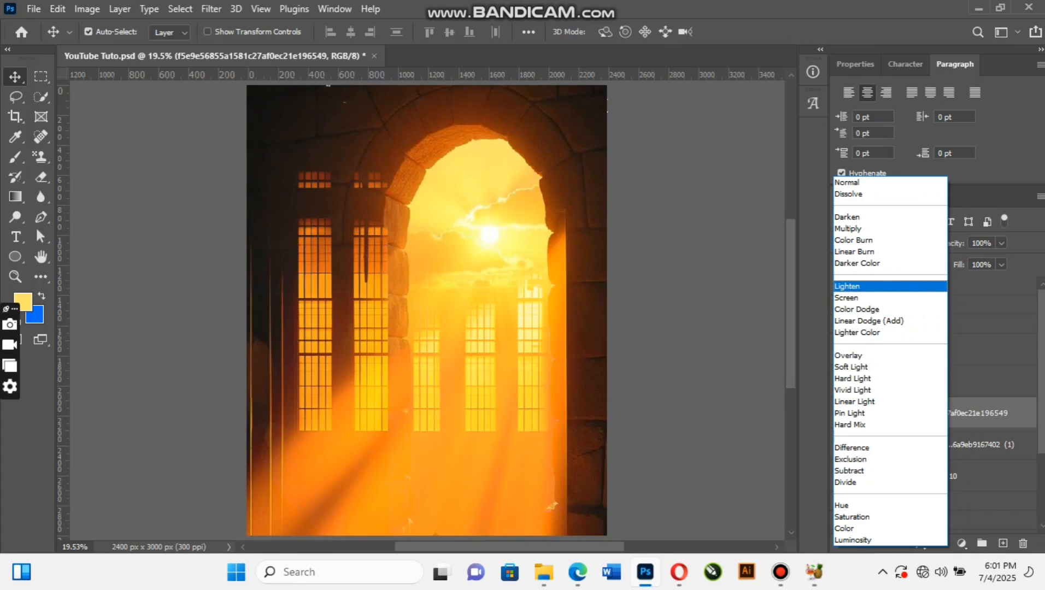
pyautogui.click(867, 287)
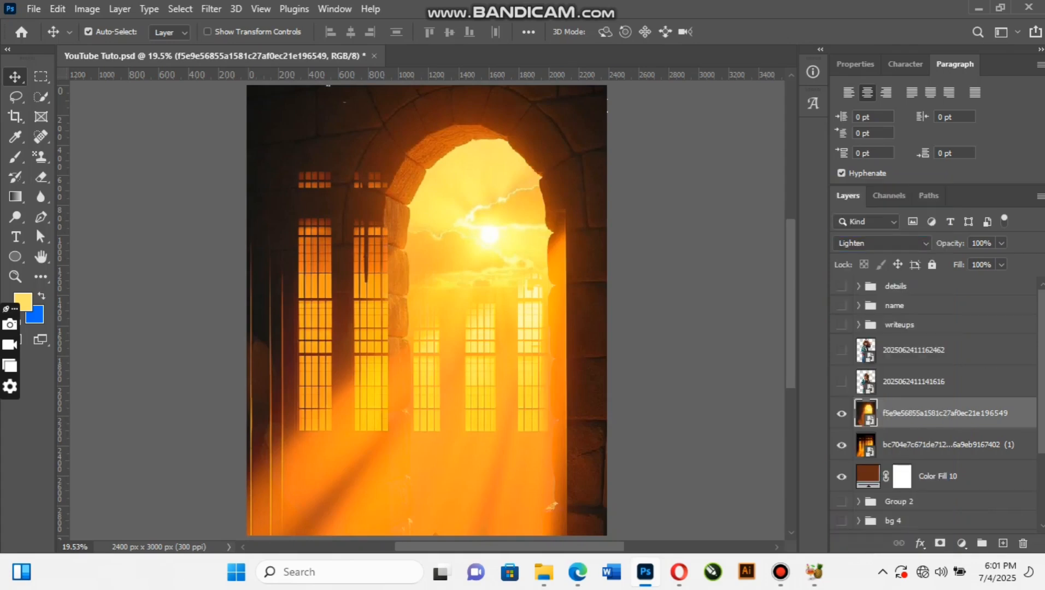
pyautogui.scroll(-2, 556, 347)
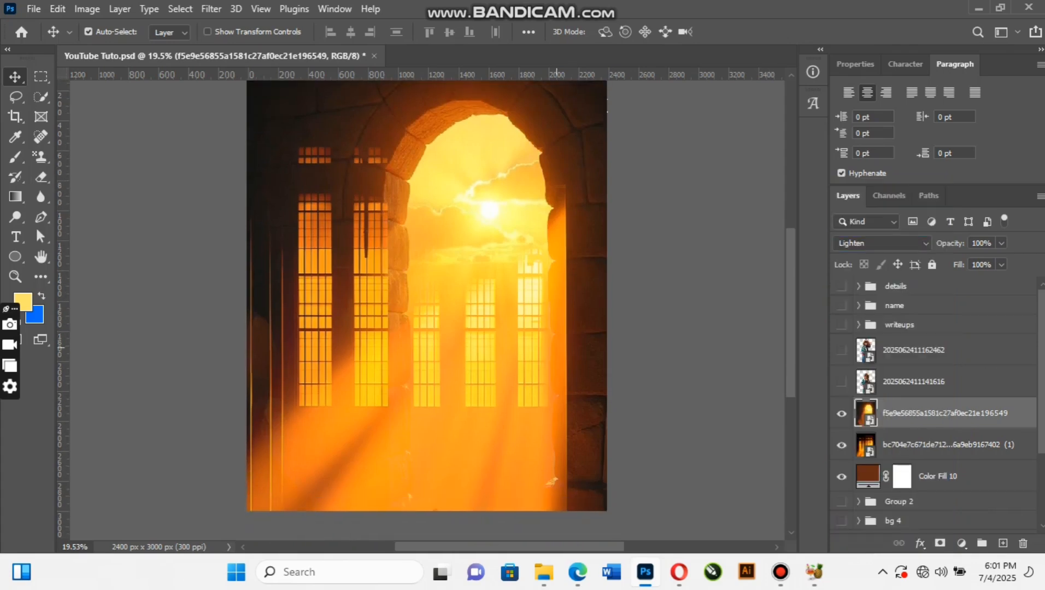
pyautogui.scroll(2, 557, 348)
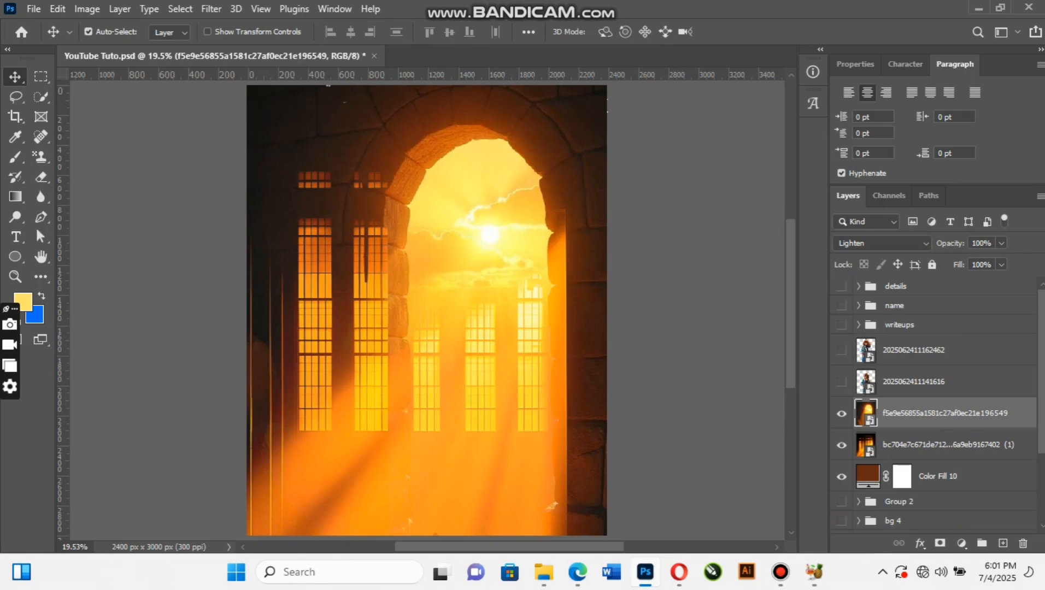
pyautogui.click(841, 381)
pyautogui.click(420, 334)
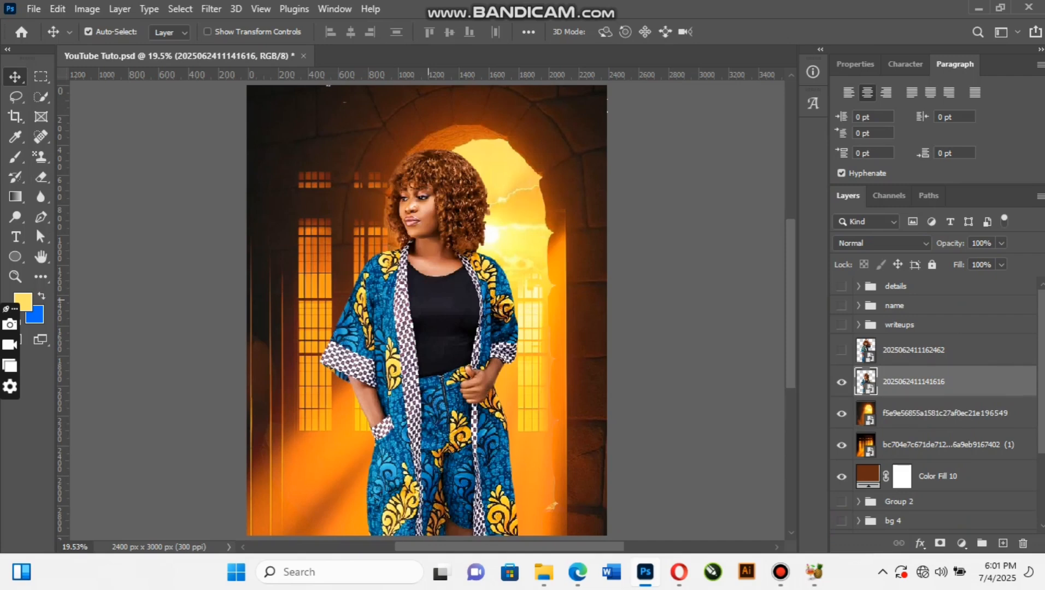
# Step: Scale the woman's portrait to about 156% and reposition its centre to about X 1141 px, Y 2725 px
pyautogui.hotkey('ctrl', 't')
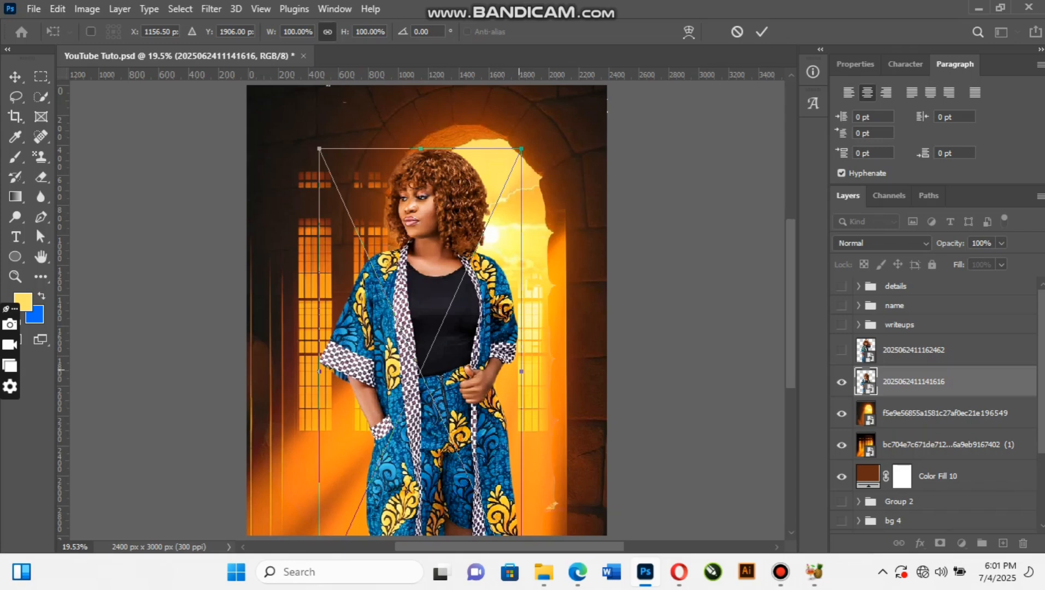
pyautogui.moveTo(521, 371); pyautogui.dragTo(578, 371)
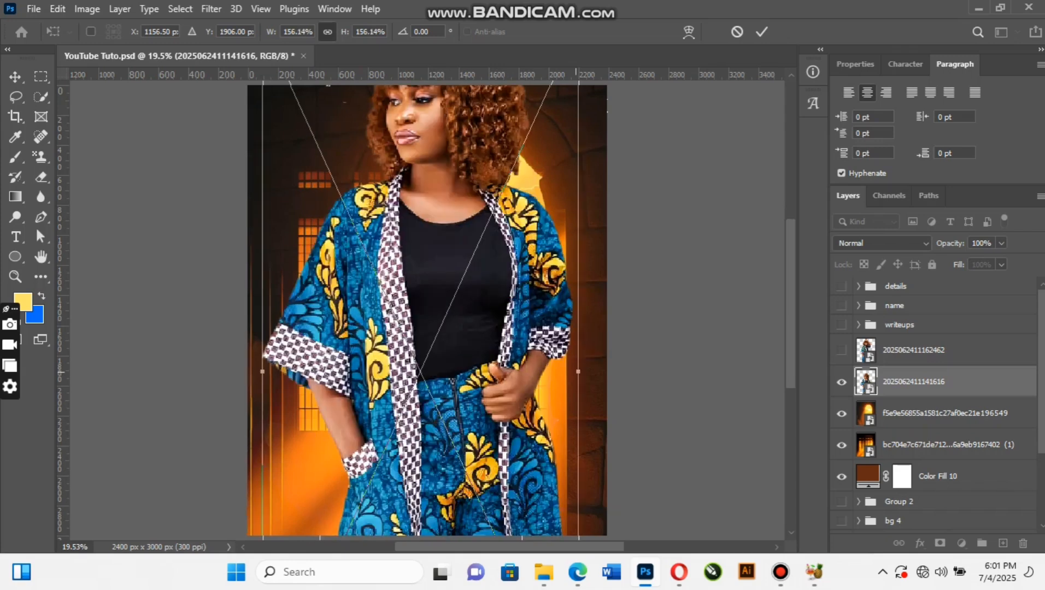
pyautogui.moveTo(458, 263); pyautogui.dragTo(453, 347)
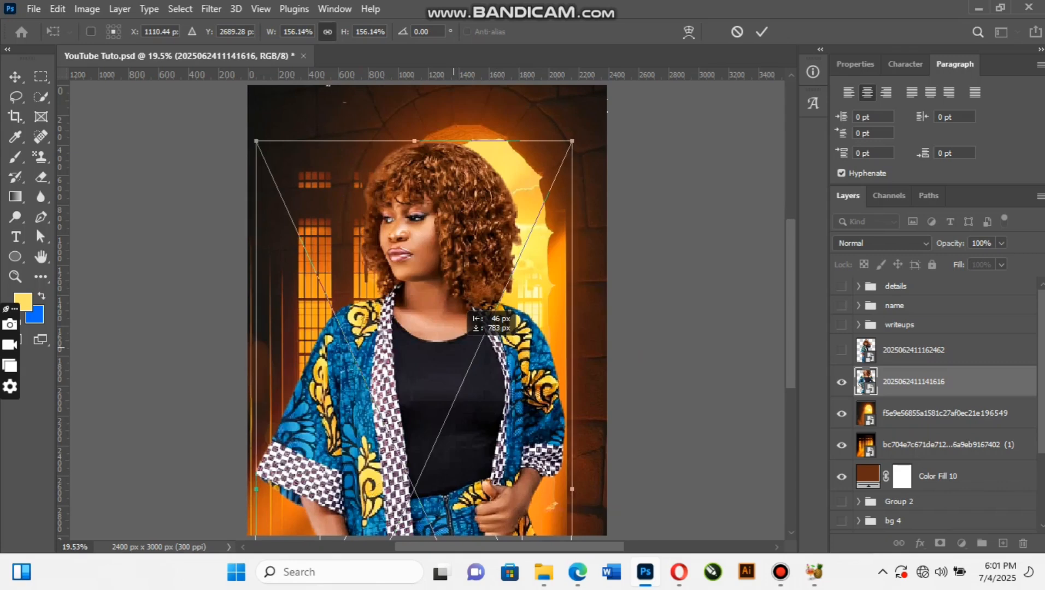
pyautogui.moveTo(453, 347); pyautogui.dragTo(457, 352)
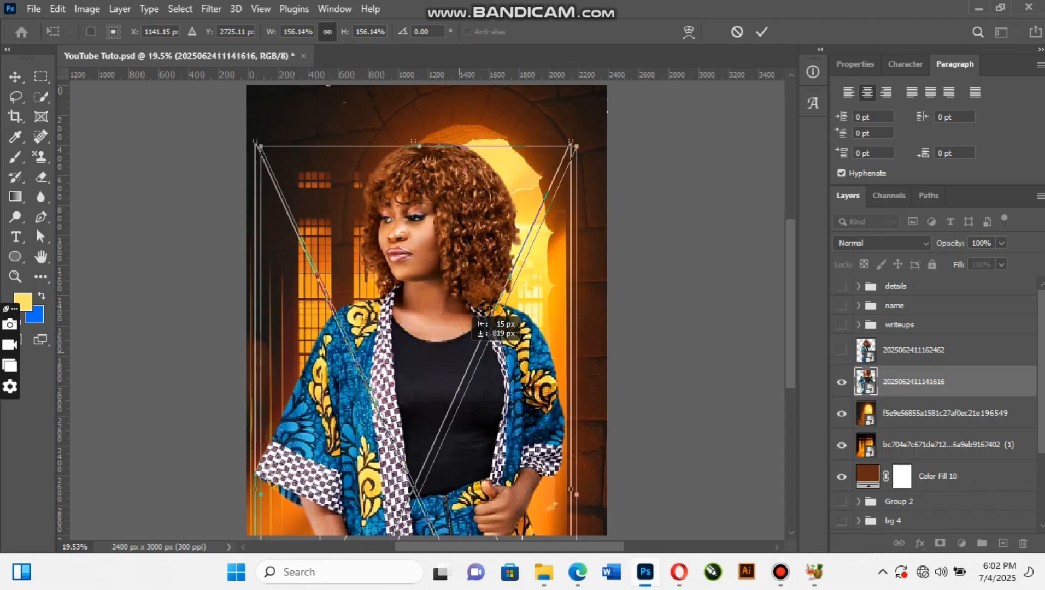
pyautogui.moveTo(458, 353); pyautogui.dragTo(458, 353)
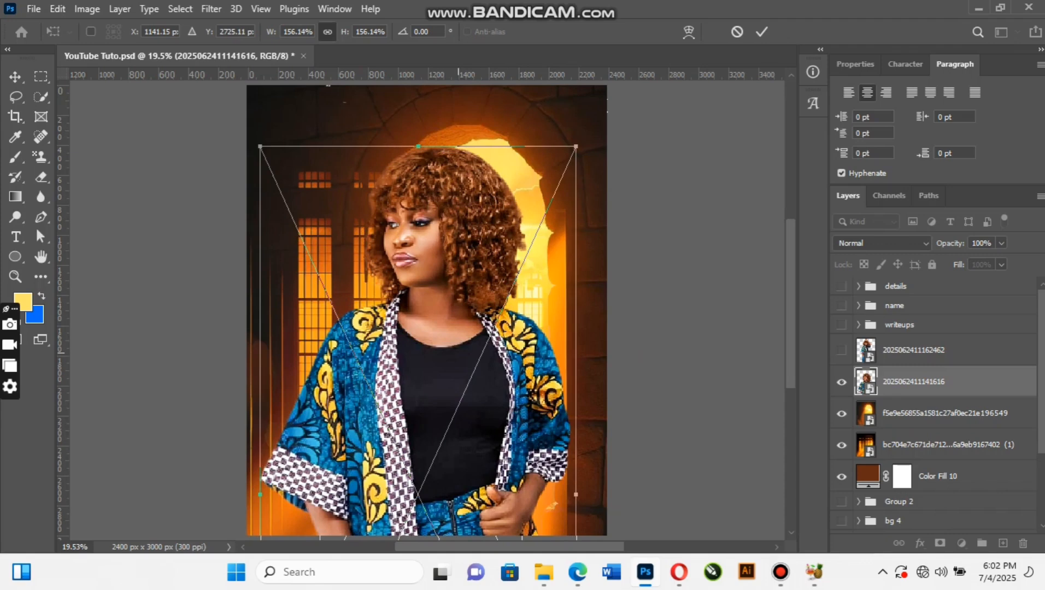
pyautogui.press('Return')
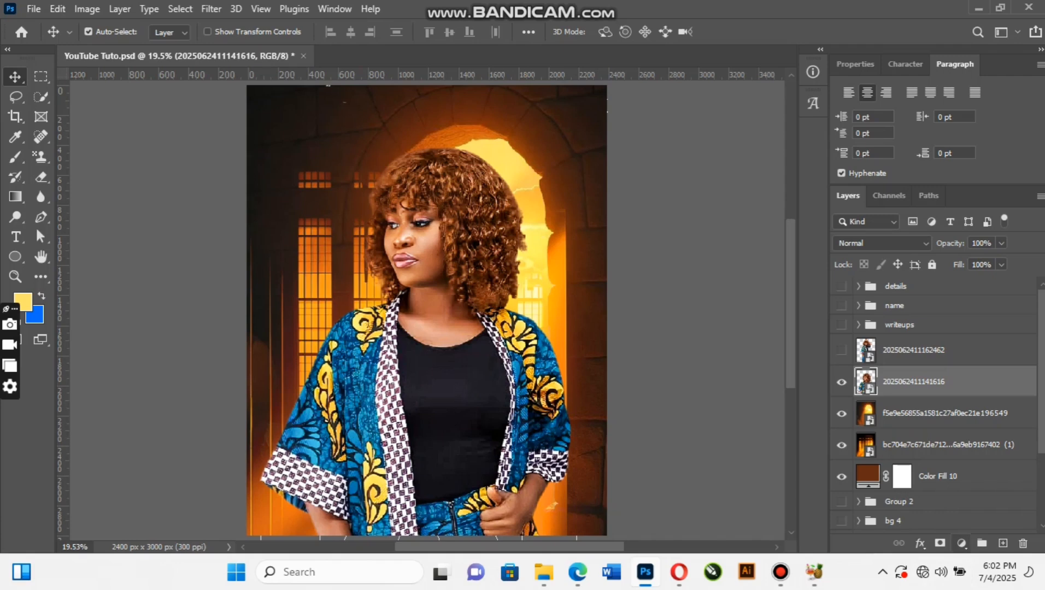
pyautogui.click(961, 543)
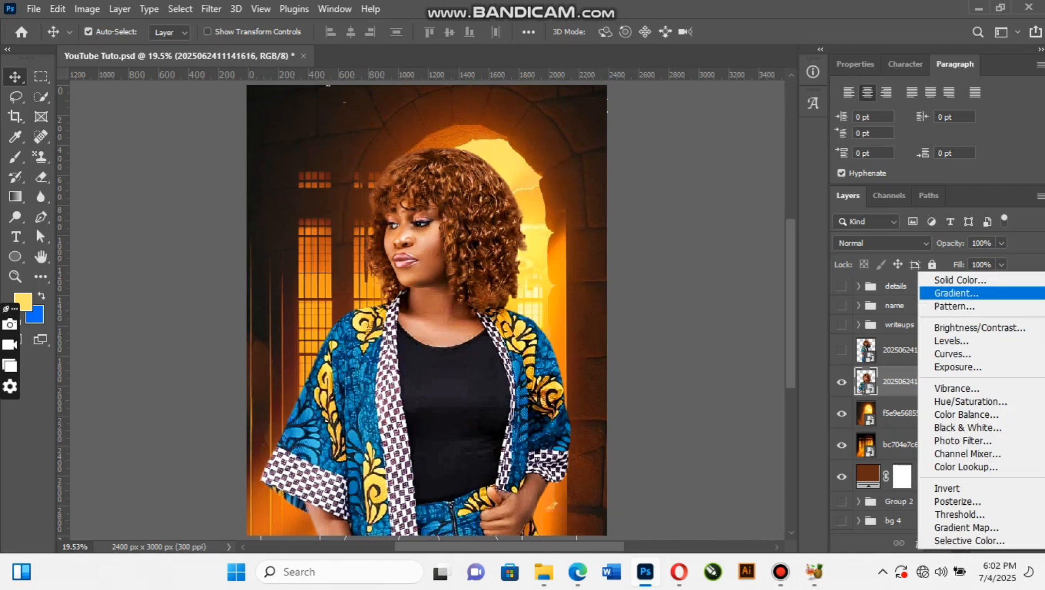
pyautogui.click(960, 280)
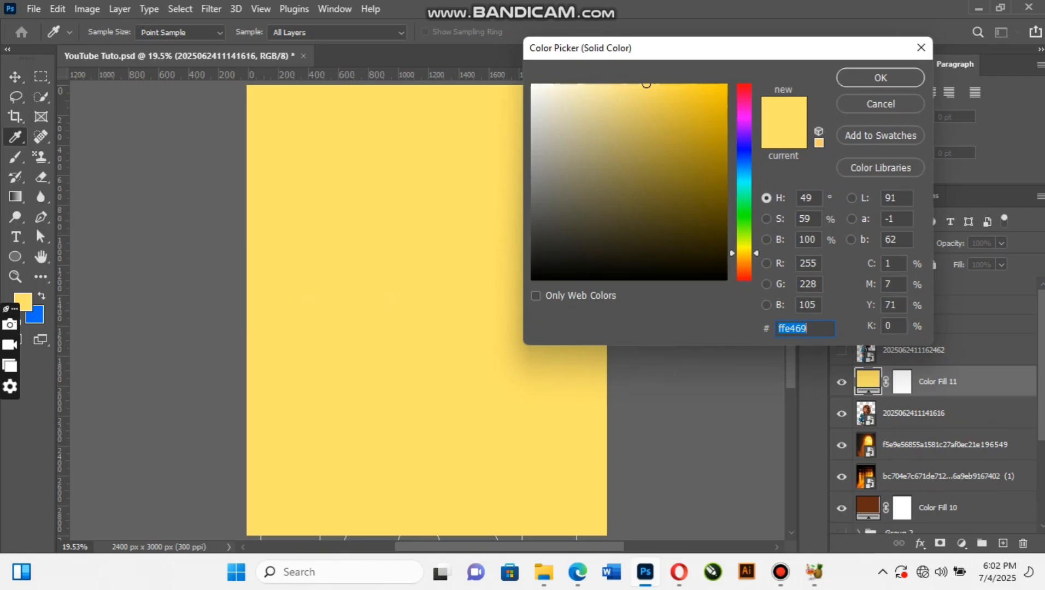
pyautogui.press('Escape')
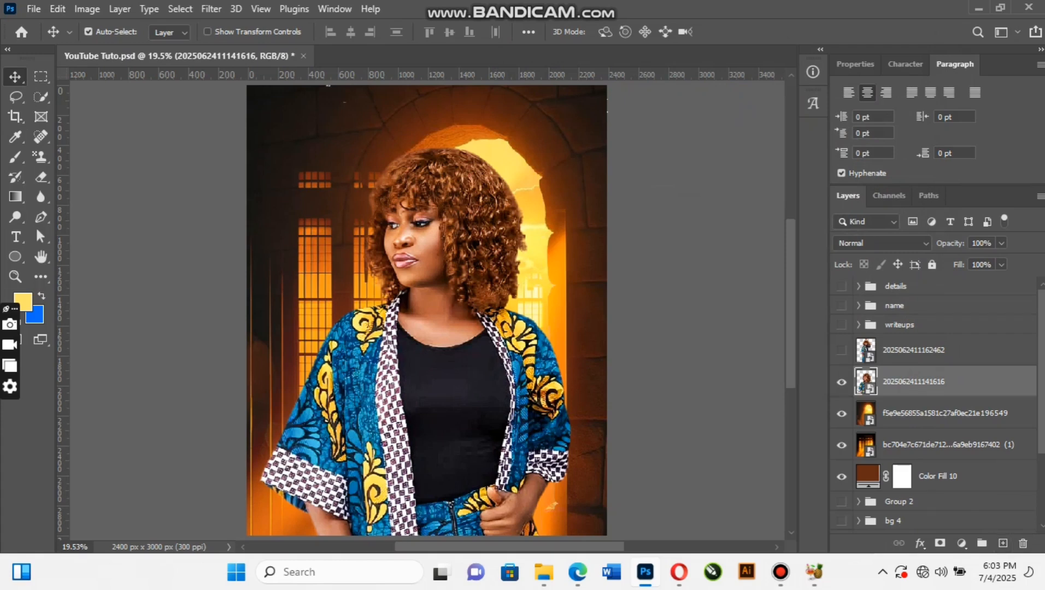
# Step: Set the foreground colour to the light yellow #ffe56a
pyautogui.click(23, 302)
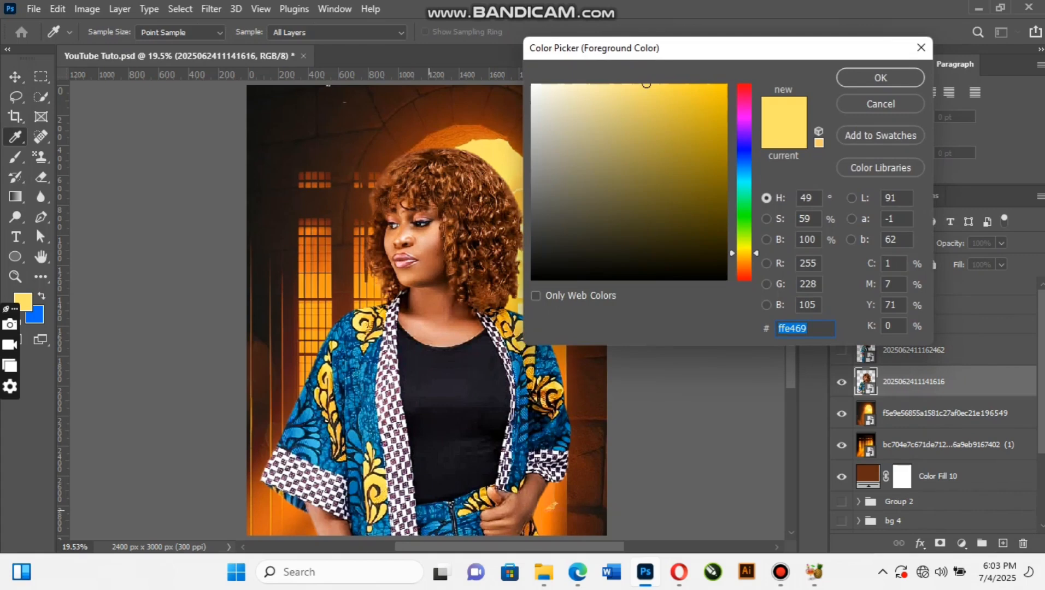
pyautogui.hscroll(2, 393, 312)
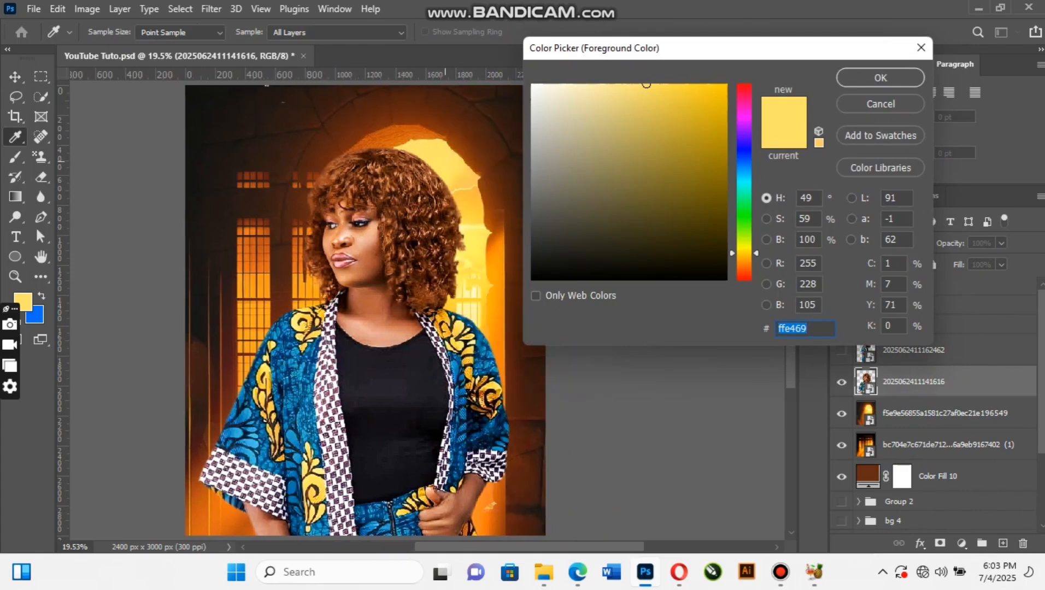
pyautogui.moveTo(647, 85); pyautogui.dragTo(646, 84)
pyautogui.click(879, 77)
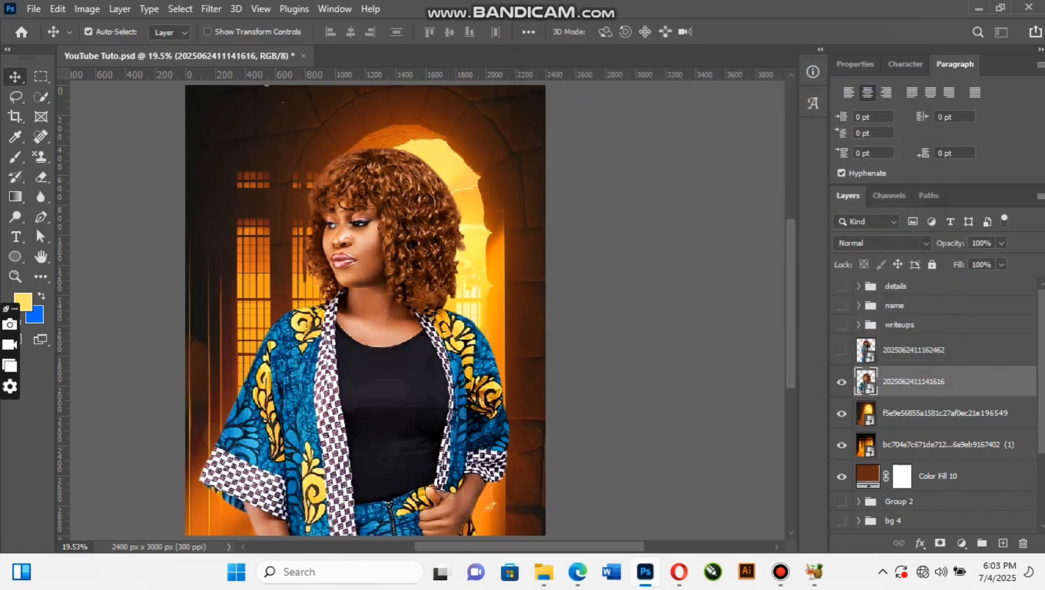
pyautogui.click(1003, 543)
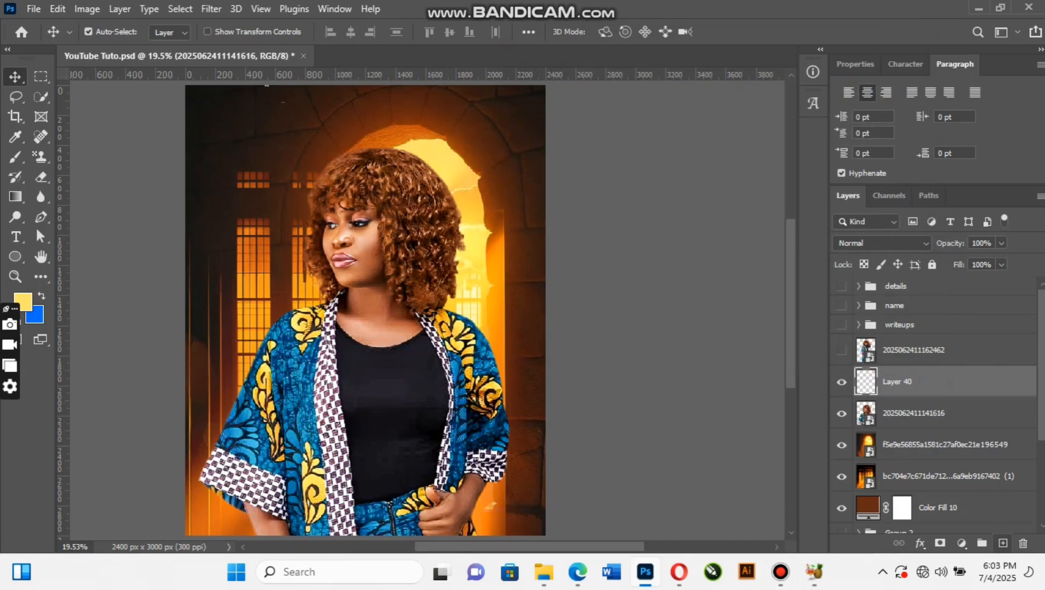
pyautogui.hscroll(-2, 427, 310)
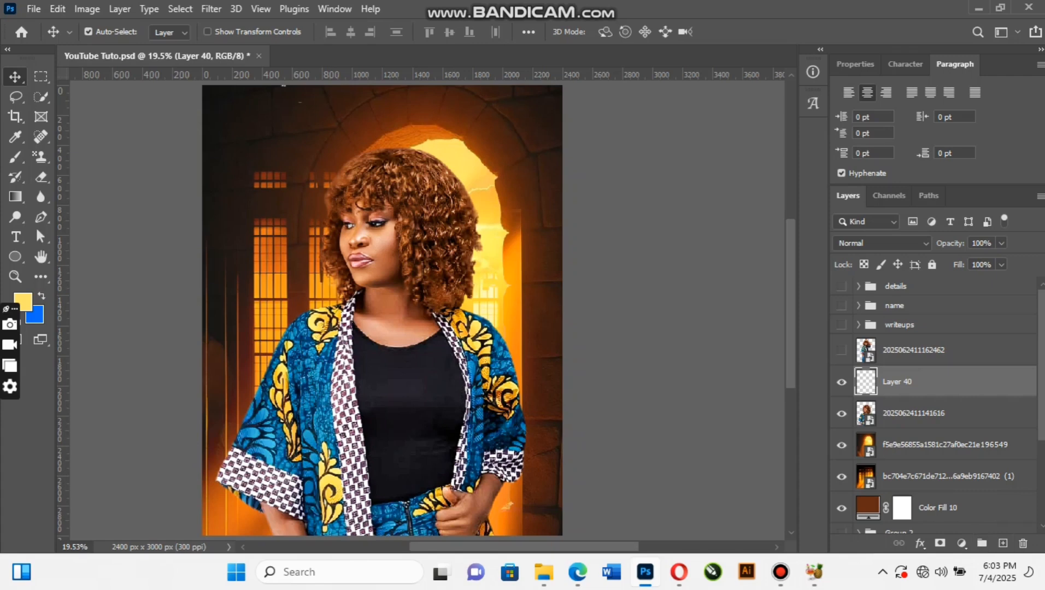
pyautogui.click(1022, 543)
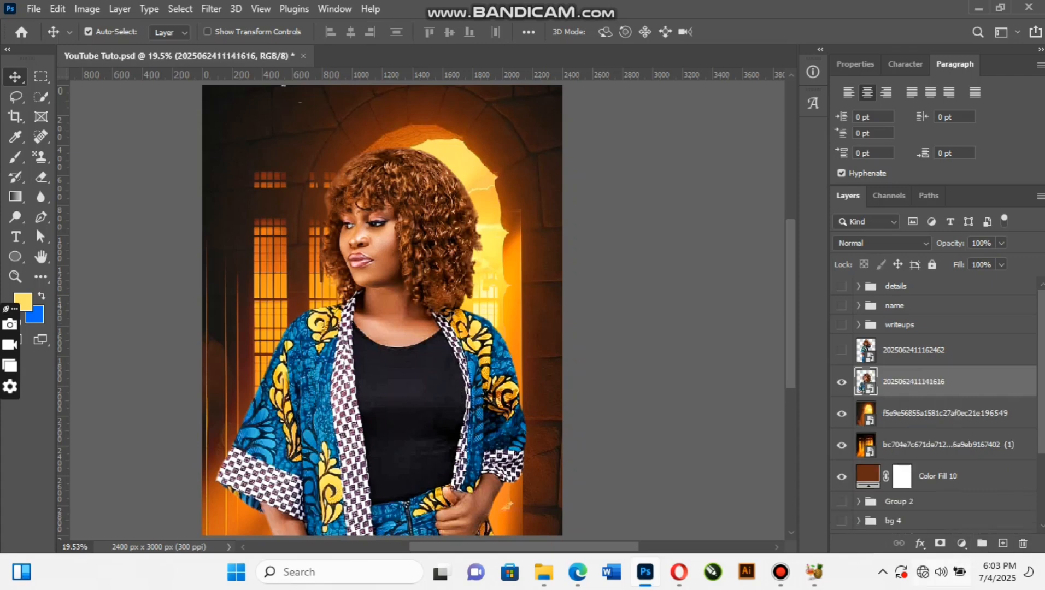
pyautogui.click(960, 543)
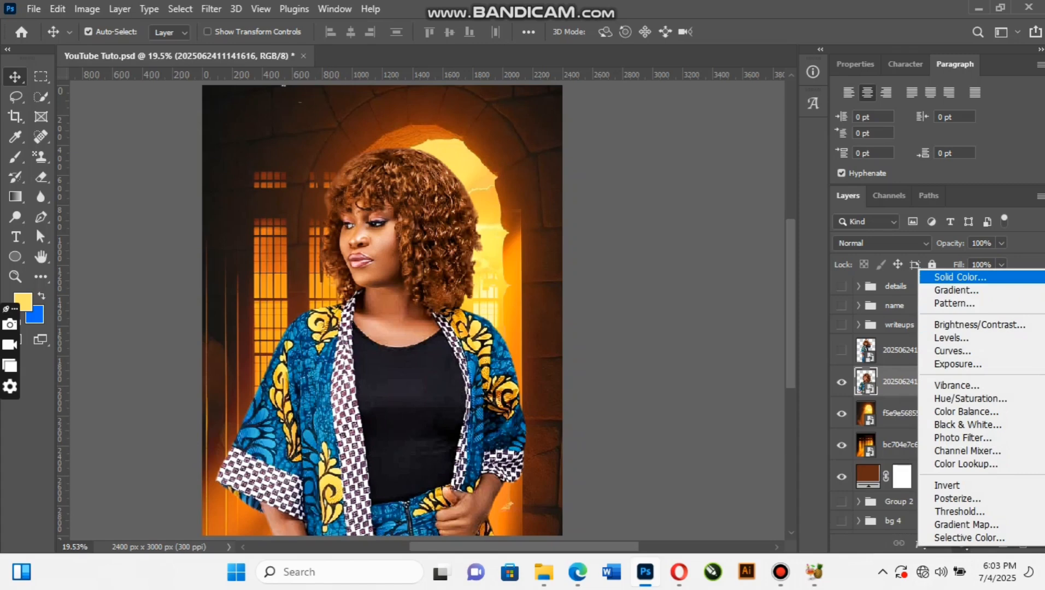
pyautogui.click(960, 277)
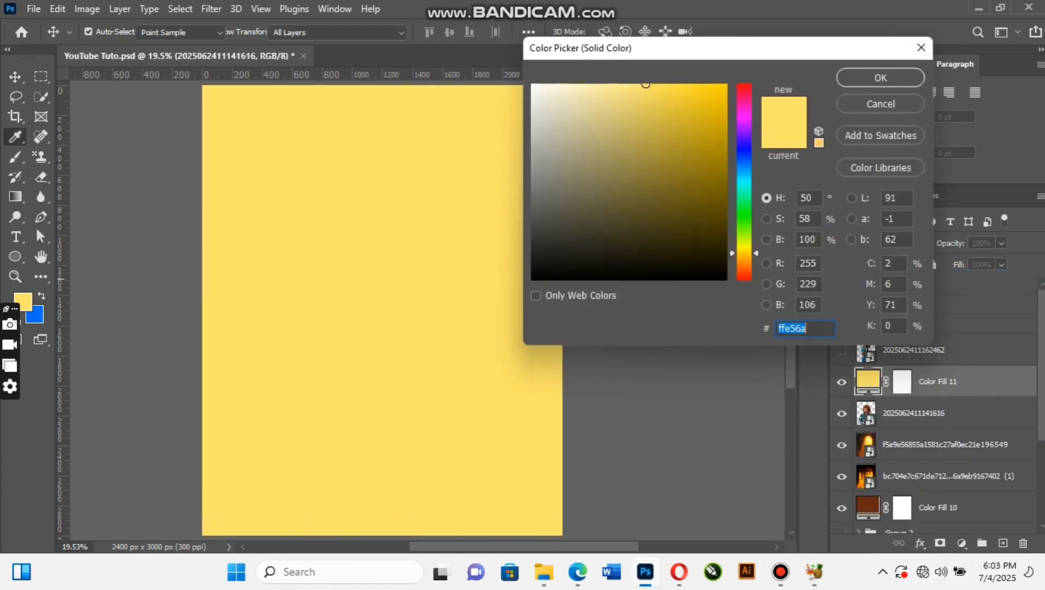
pyautogui.press('Return')
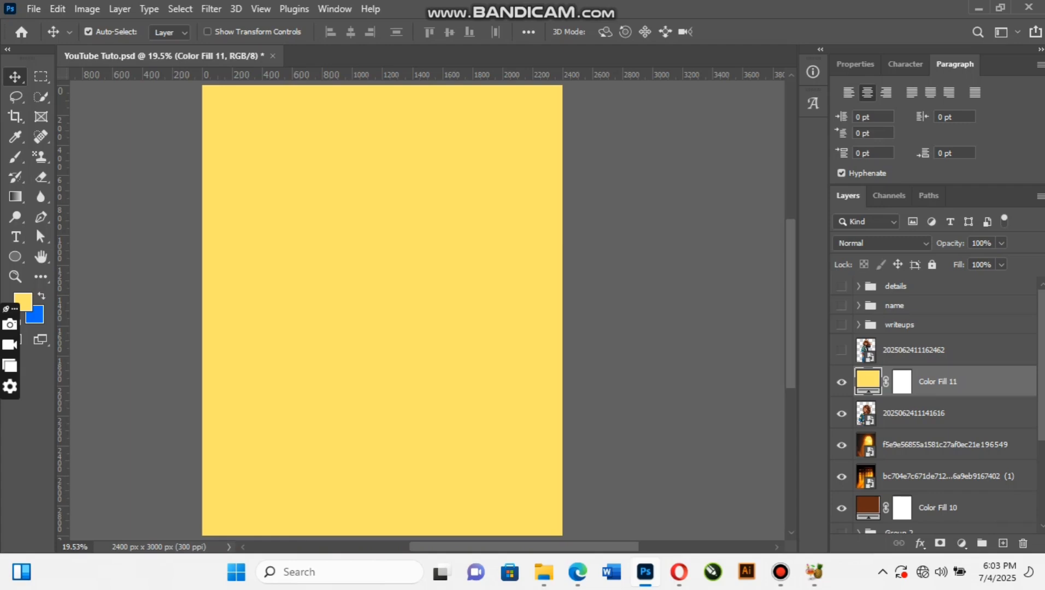
pyautogui.rightClick(957, 381)
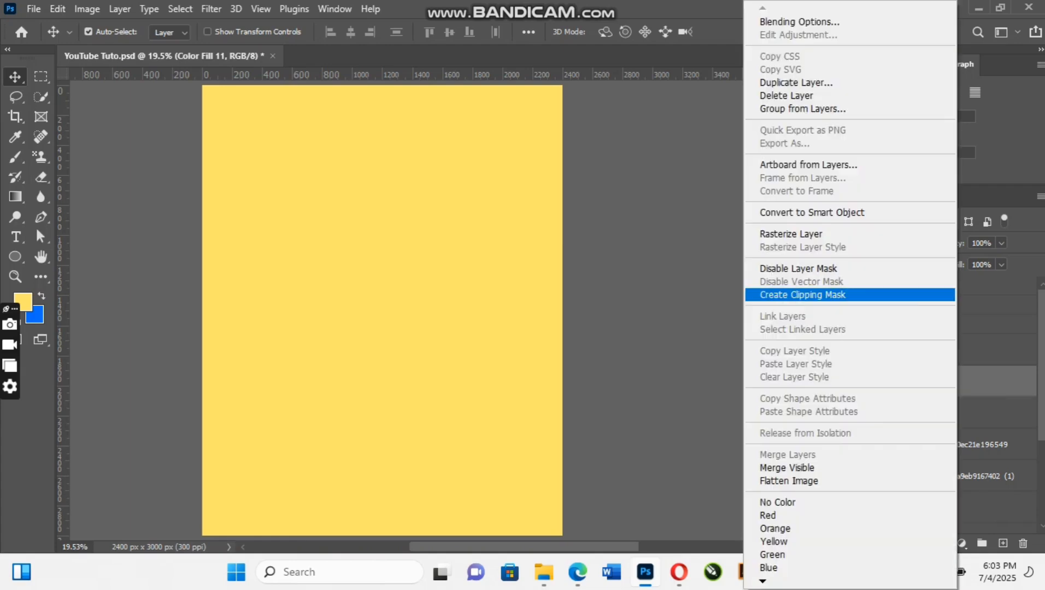
pyautogui.click(802, 294)
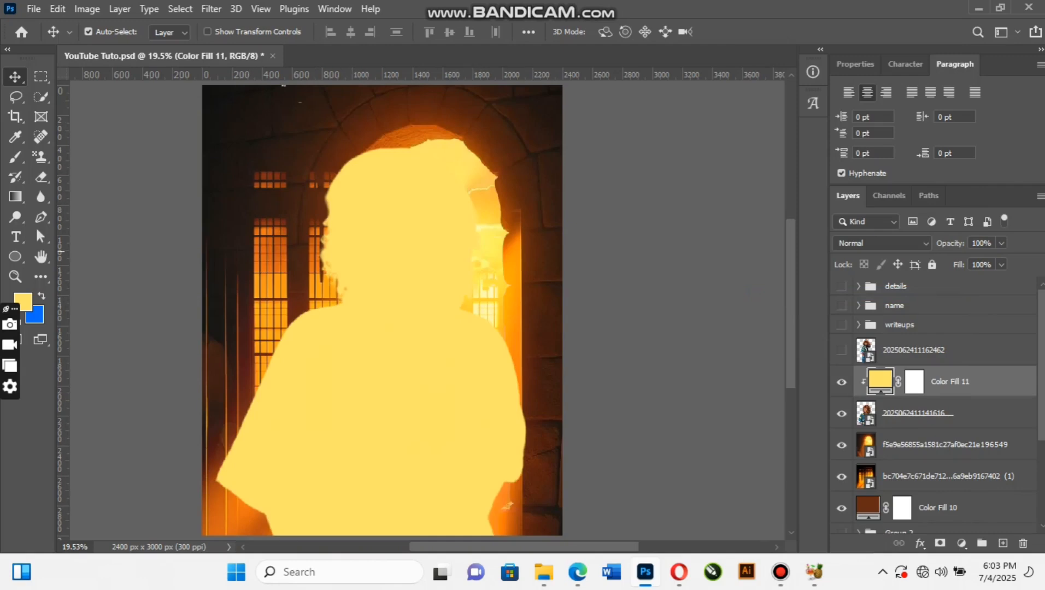
# Step: Set the yellow fill to Linear Light and split its Underlying Layer Blend If range to 0/113 for shadows and 139/255 for highlights
pyautogui.click(883, 243)
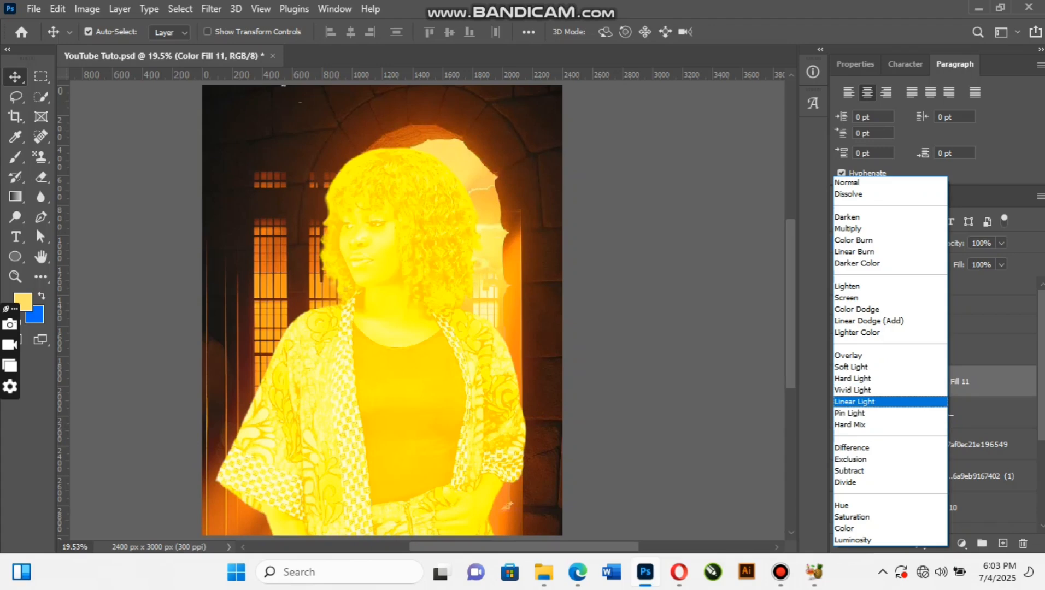
pyautogui.click(855, 402)
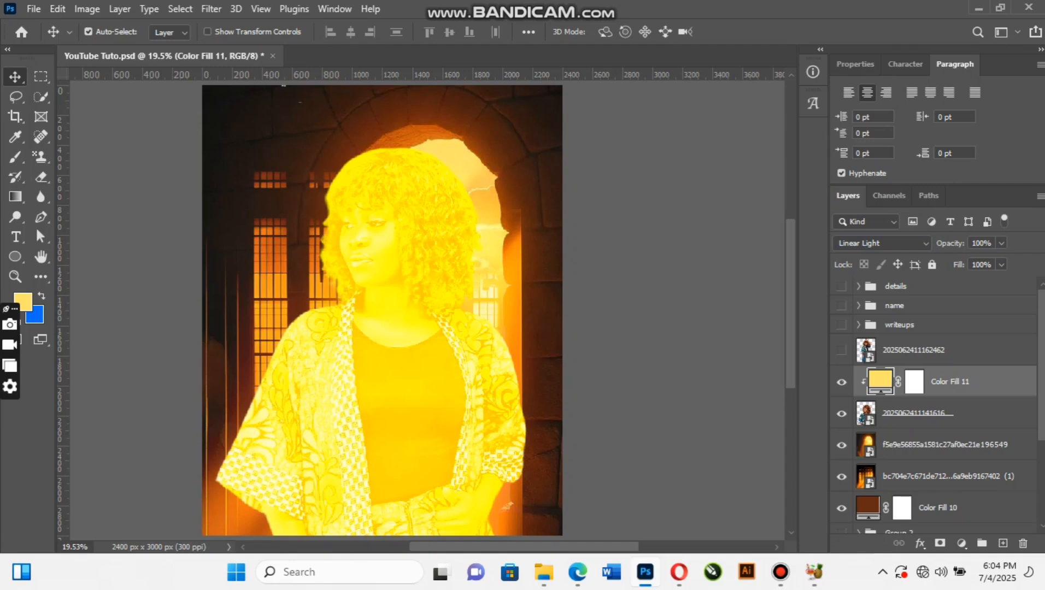
pyautogui.doubleClick(1001, 382)
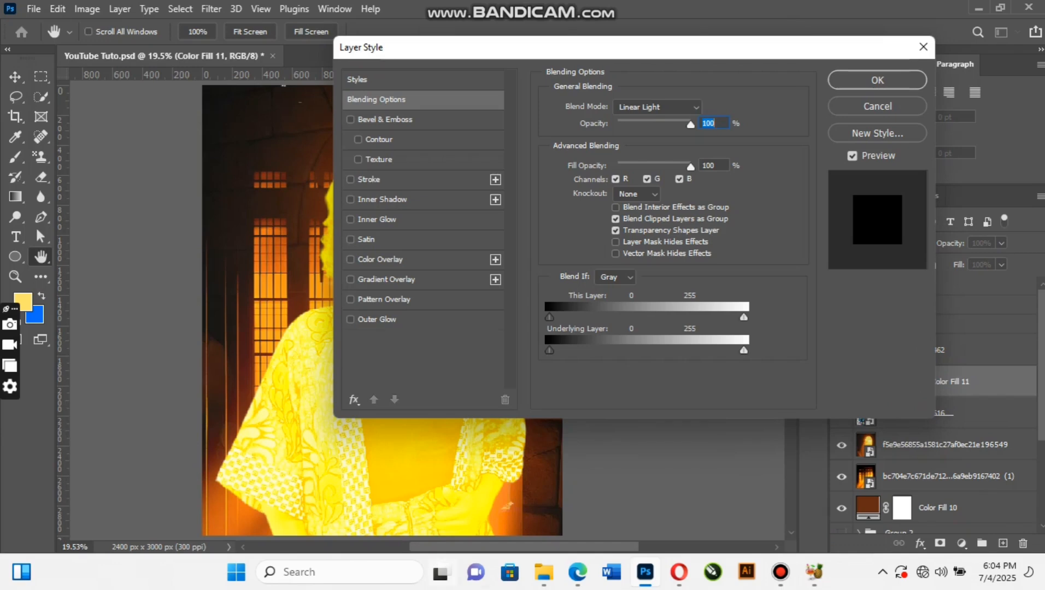
pyautogui.hscroll(1, 382, 475)
pyautogui.hscroll(5, 306, 475)
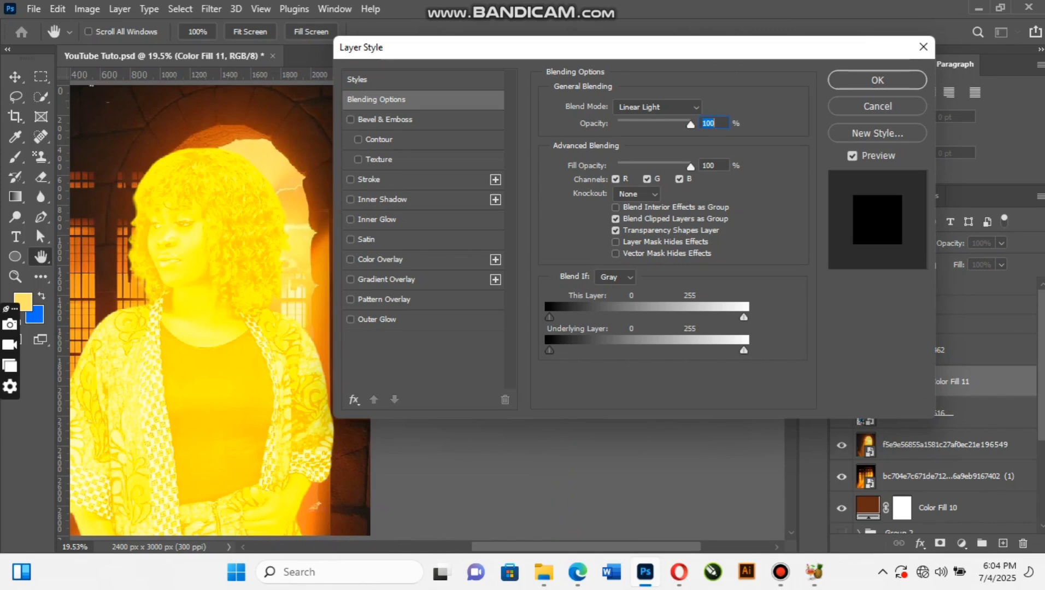
pyautogui.press('alt')
pyautogui.moveTo(549, 350); pyautogui.dragTo(635, 349)
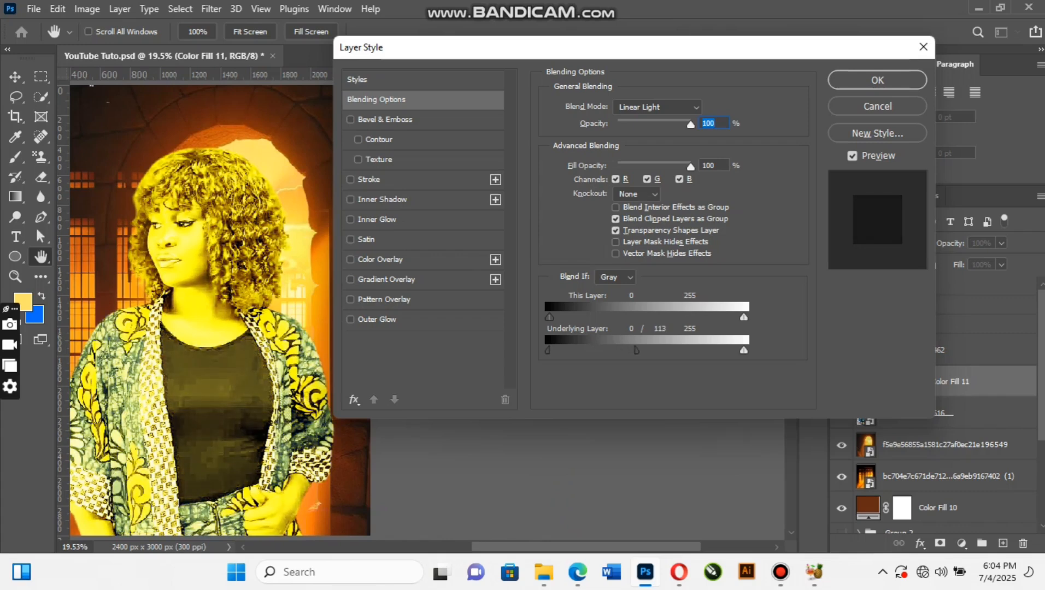
pyautogui.press('alt')
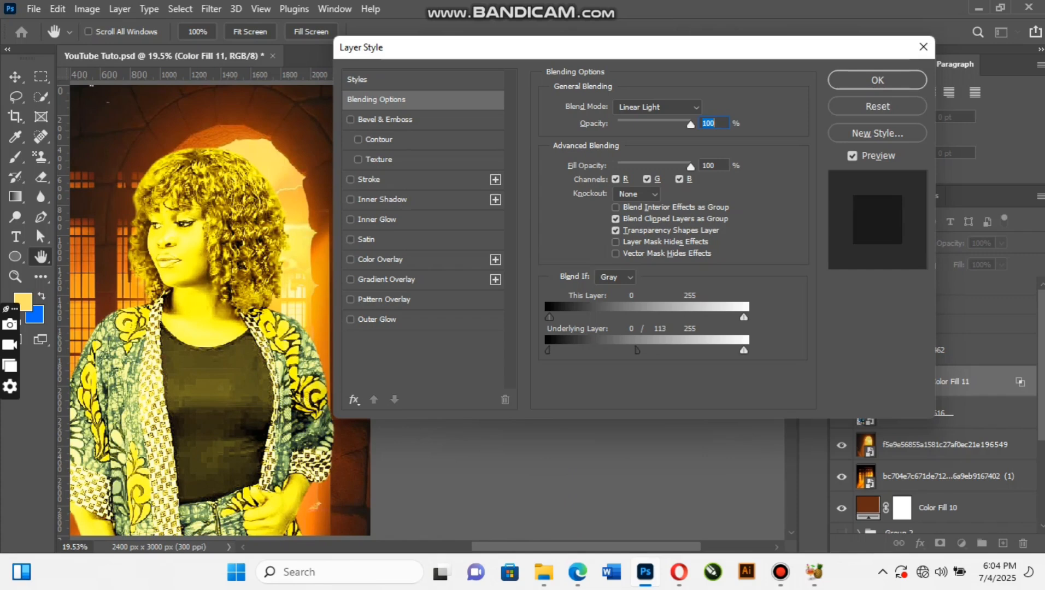
pyautogui.moveTo(744, 350); pyautogui.dragTo(653, 350)
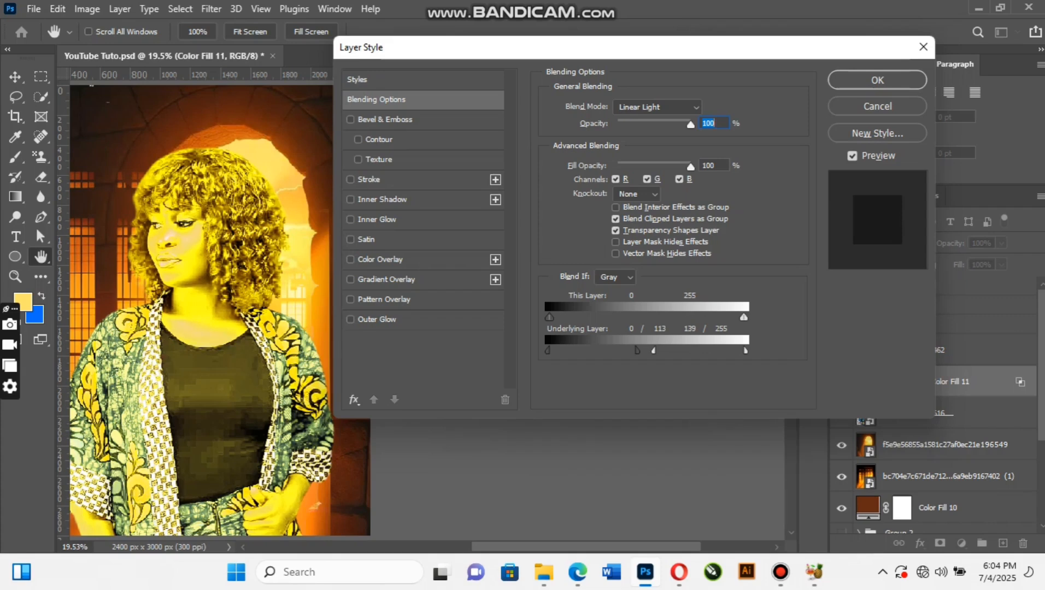
pyautogui.click(877, 81)
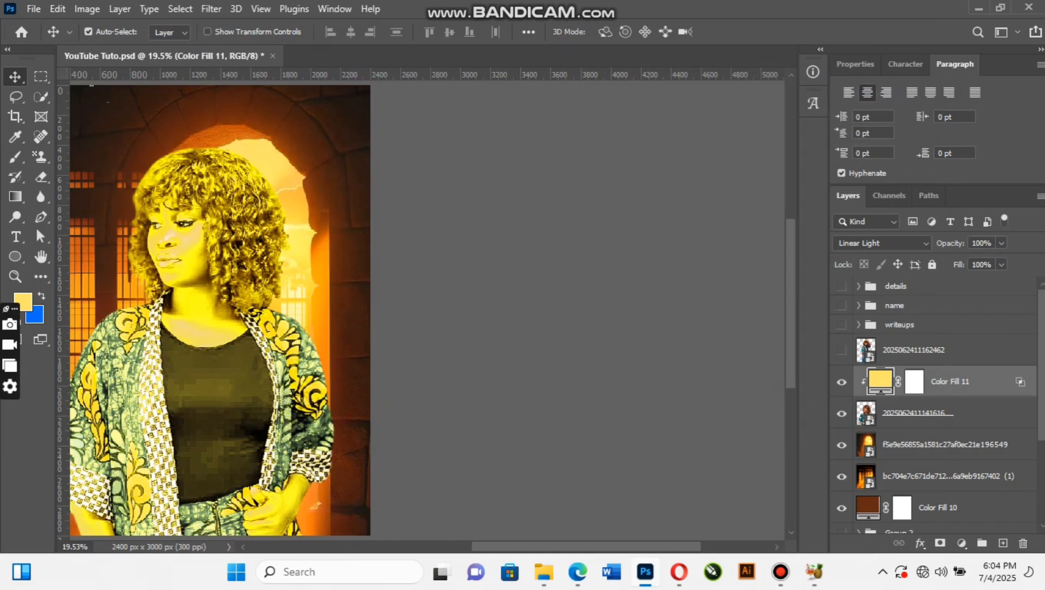
# Step: Invert the yellow fill's layer mask to black to hide the colour from the portrait
pyautogui.click(914, 382)
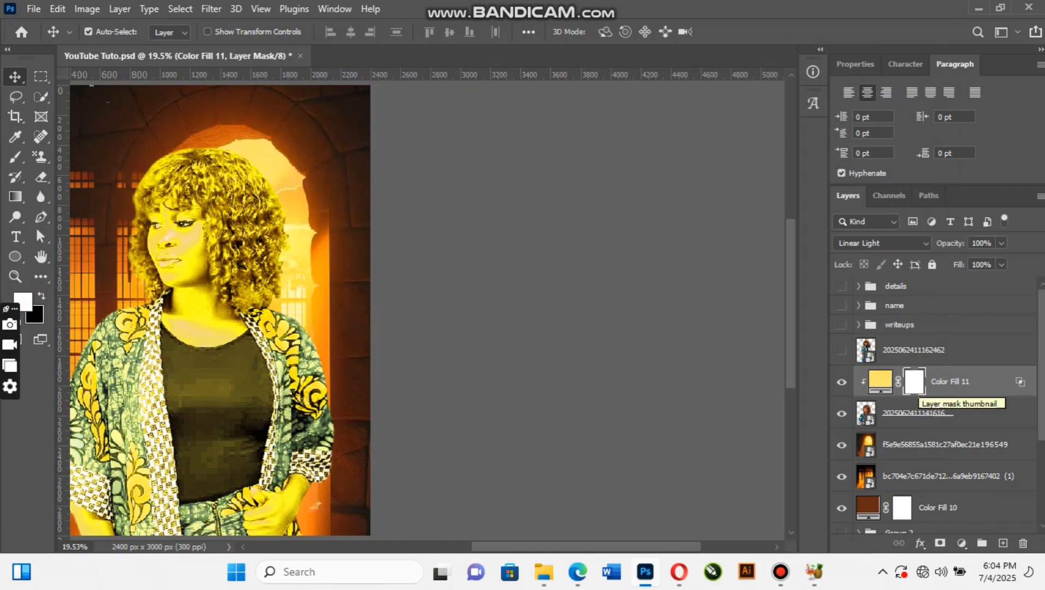
pyautogui.hotkey('ctrl', 'i')
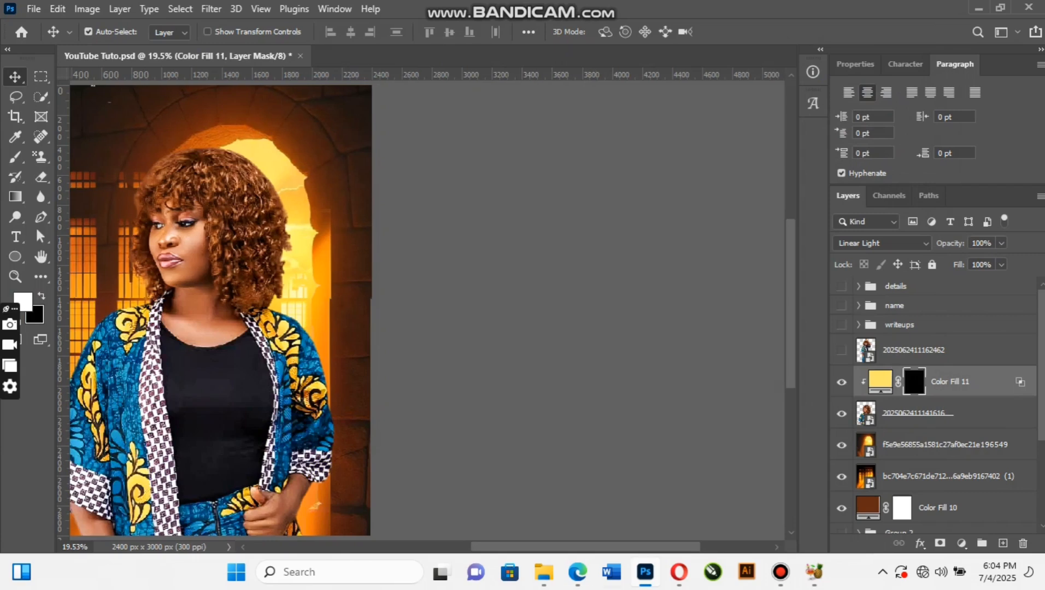
pyautogui.moveTo(599, 547); pyautogui.dragTo(569, 546)
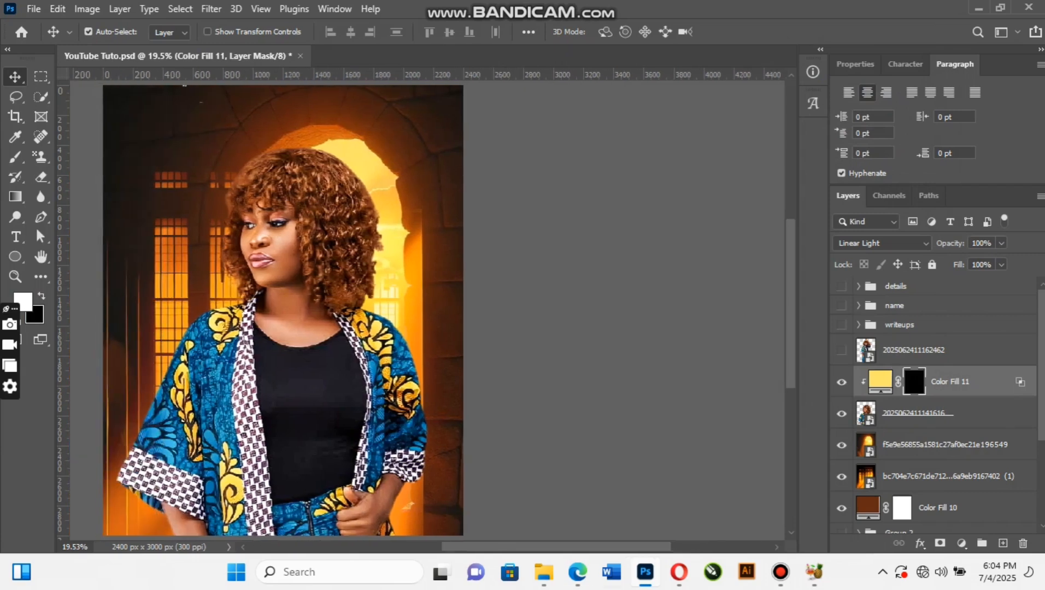
# Step: Brush white on the yellow fill's mask along the woman's hair edges and shoulder to add a rim light
pyautogui.press('b')
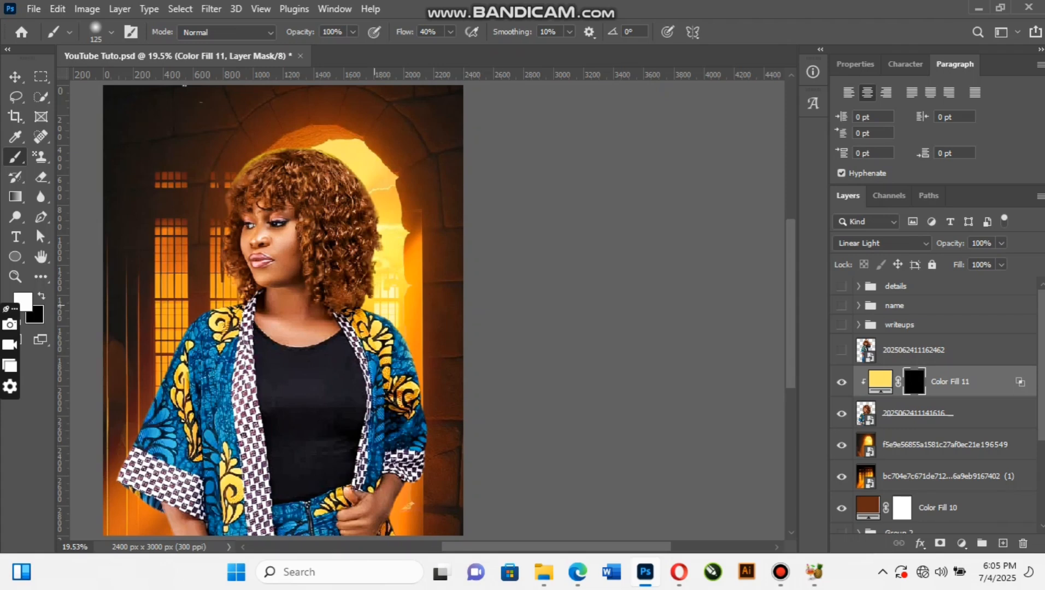
pyautogui.moveTo(374, 305)
pyautogui.mouseDown()
pyautogui.moveTo(379, 219)
pyautogui.moveTo(385, 258)
pyautogui.mouseUp()
pyautogui.moveTo(222, 299); pyautogui.dragTo(160, 378)
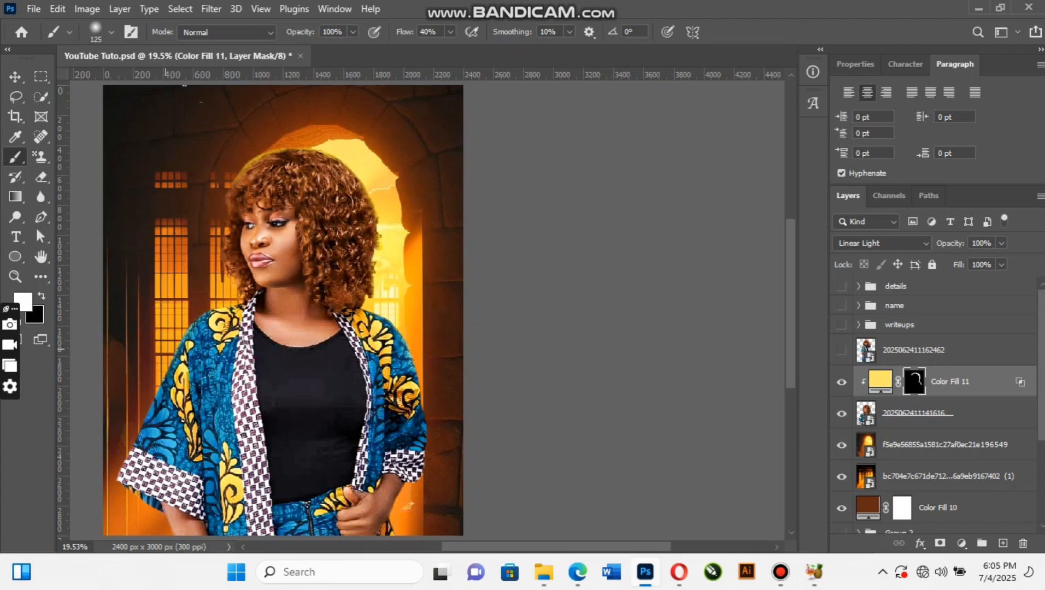
pyautogui.moveTo(188, 326)
pyautogui.mouseDown()
pyautogui.moveTo(239, 288)
pyautogui.moveTo(229, 278)
pyautogui.mouseUp()
# Step: Change the yellow rim-light fill's blend mode to Screen and target its layer mask
pyautogui.click(881, 380)
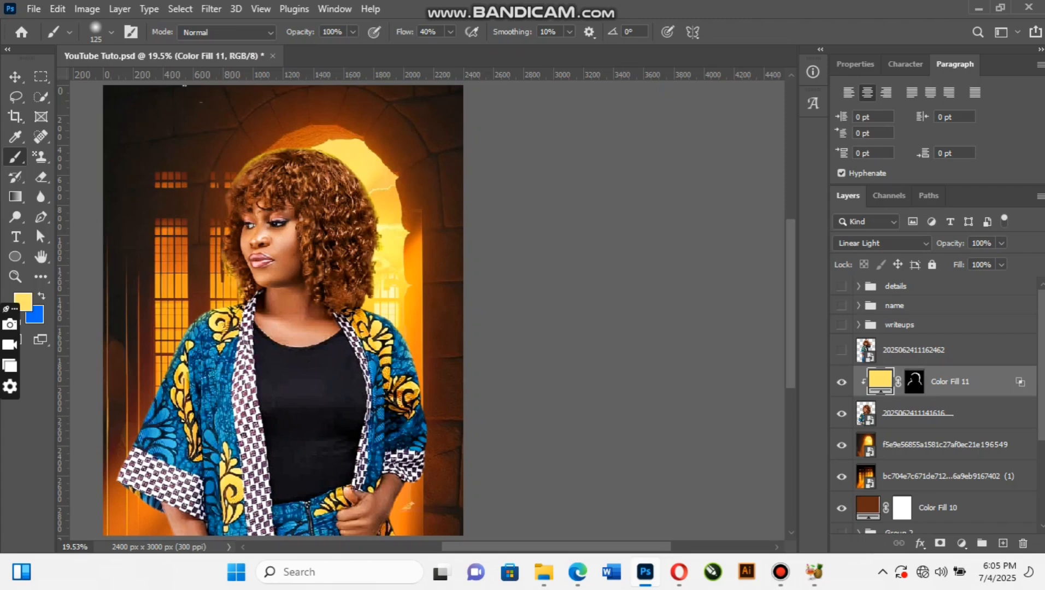
pyautogui.click(881, 243)
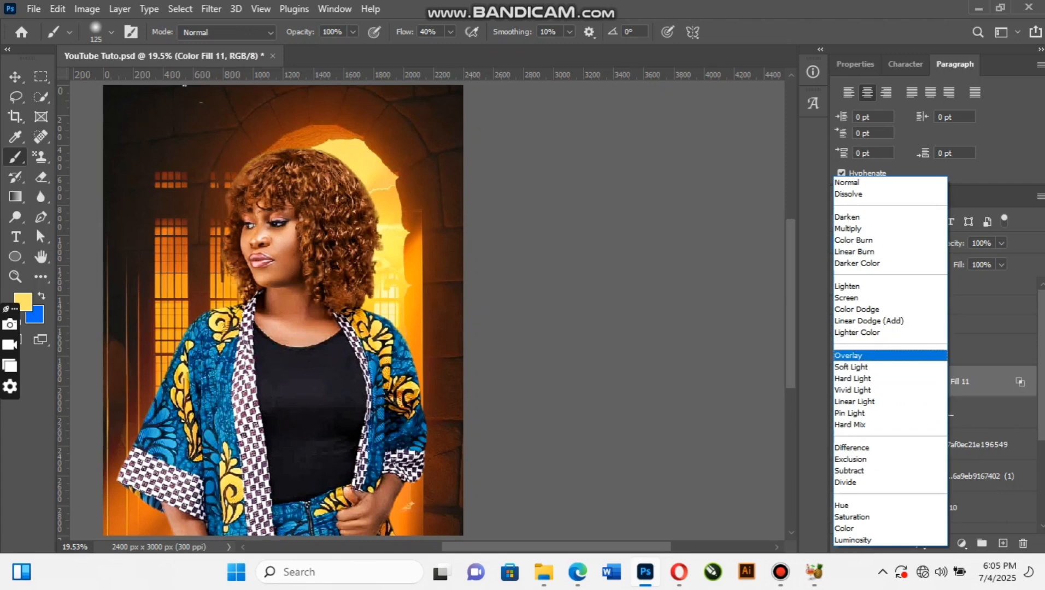
pyautogui.press('Return')
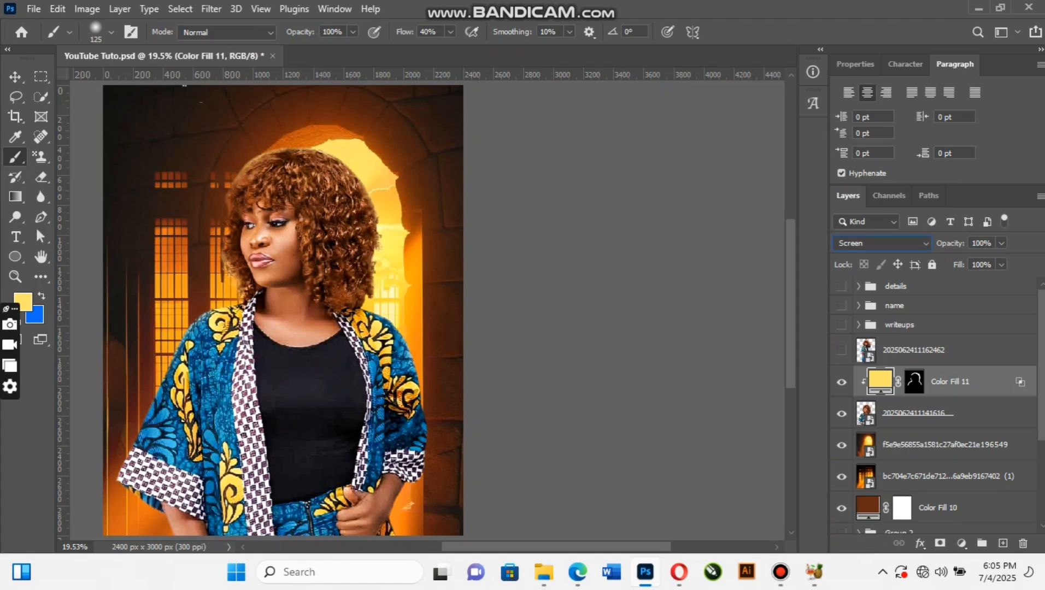
pyautogui.click(914, 382)
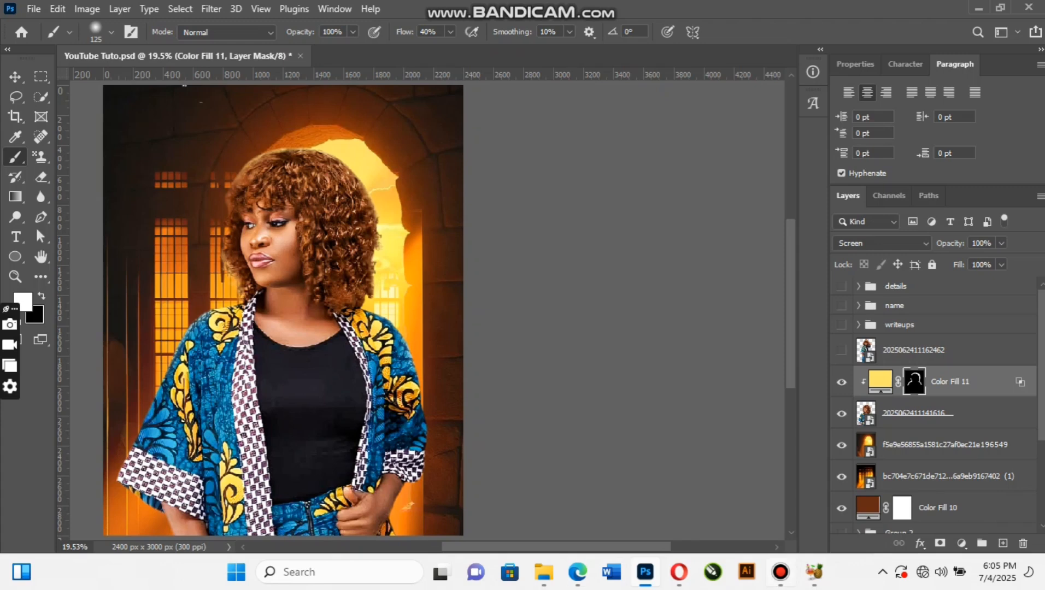
pyautogui.click(780, 572)
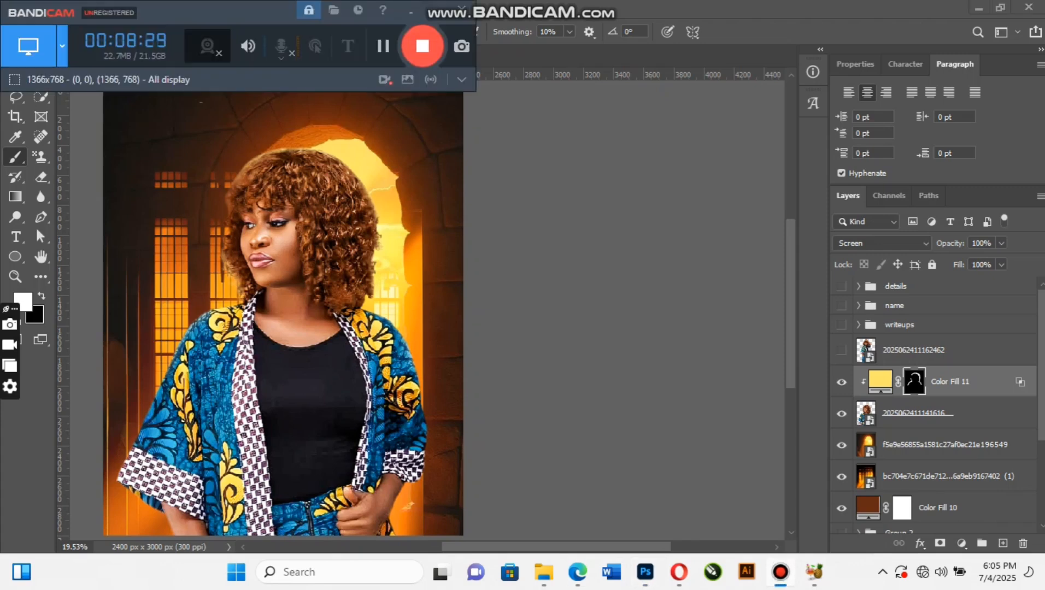
pyautogui.click(422, 46)
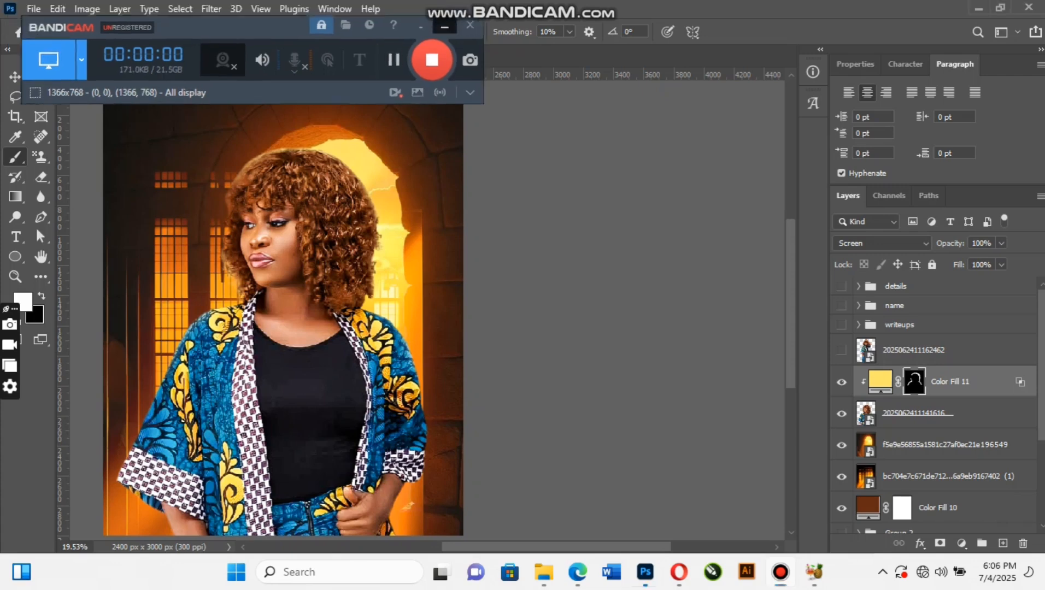
pyautogui.click(444, 25)
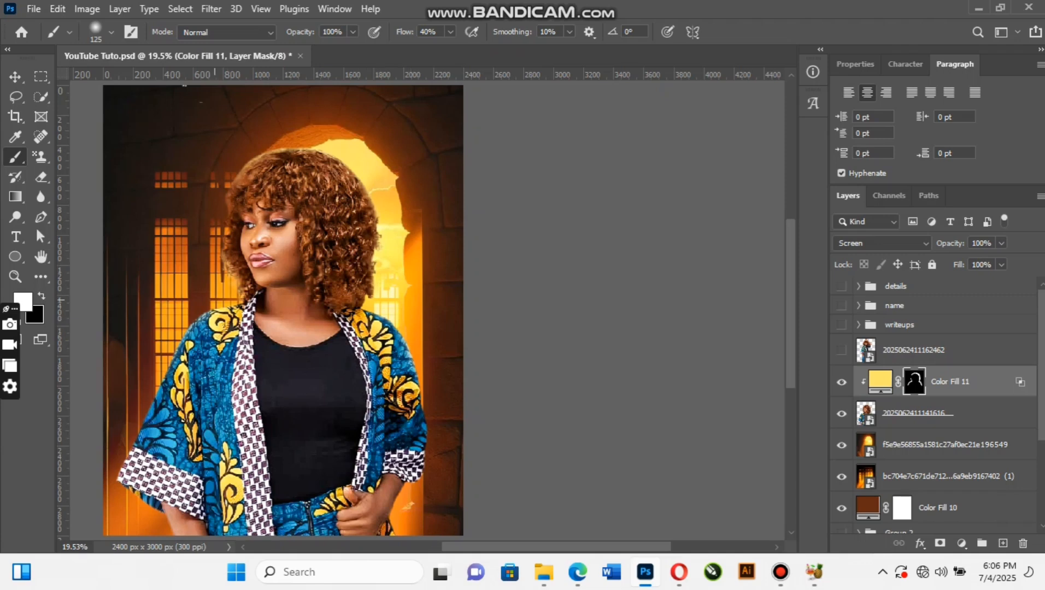
# Step: Add a Curves adjustment above the yellow fill, clip it to the portrait, and raise the RGB midtones
pyautogui.click(841, 382)
pyautogui.click(841, 382)
pyautogui.press('v')
pyautogui.click(961, 542)
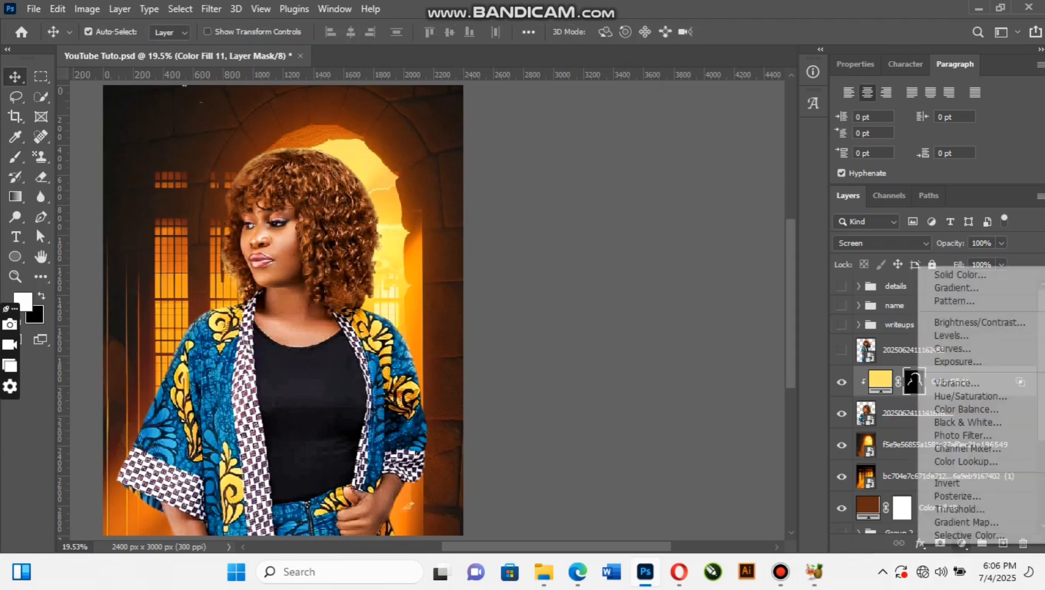
pyautogui.click(950, 348)
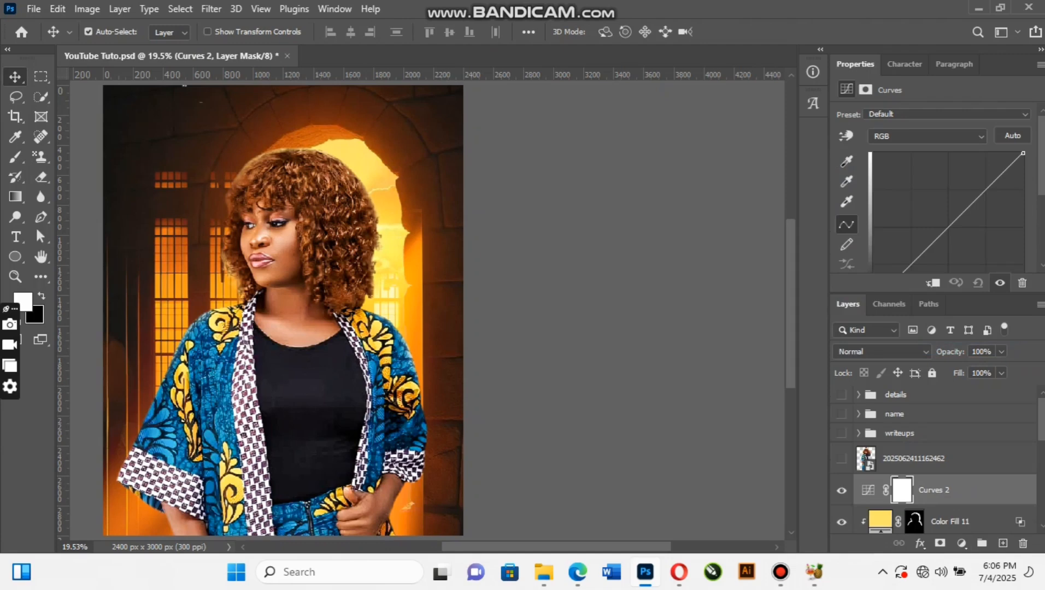
pyautogui.hotkey('ctrl', 'alt', 'g')
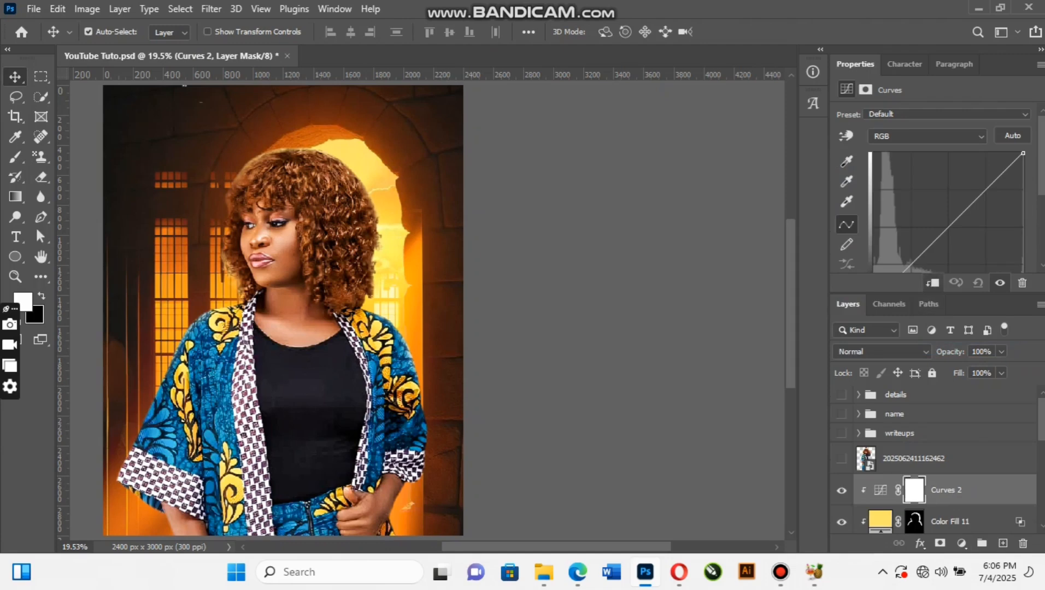
pyautogui.moveTo(948, 228); pyautogui.dragTo(938, 208)
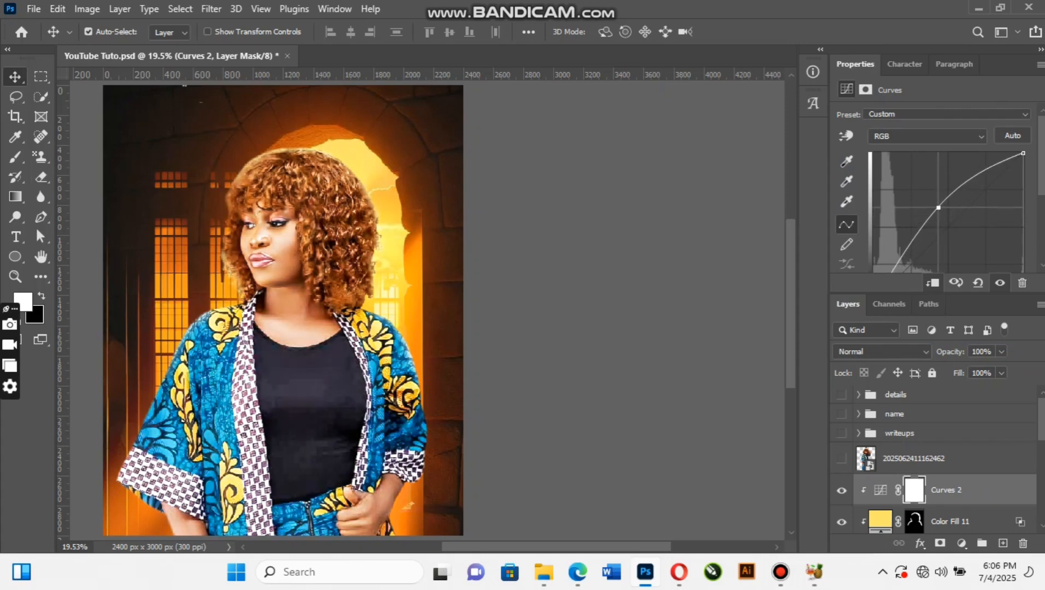
# Step: Invert the Curves mask to black and brush white along the woman's hair and shoulder edges to brighten the rim
pyautogui.press('ctrl')
pyautogui.hotkey('ctrl', 'i')
pyautogui.press('b')
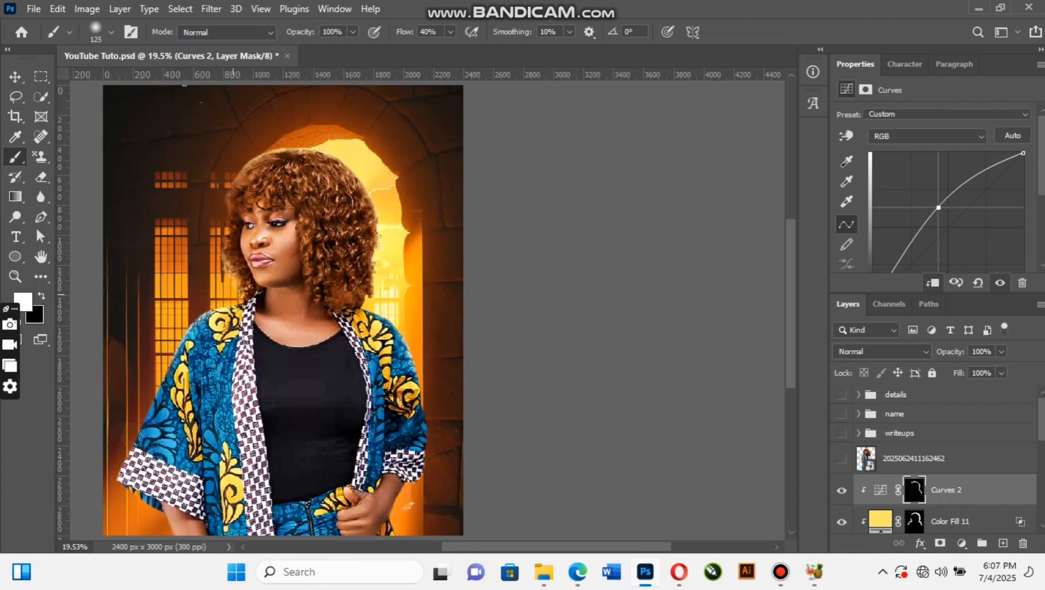
pyautogui.press('v')
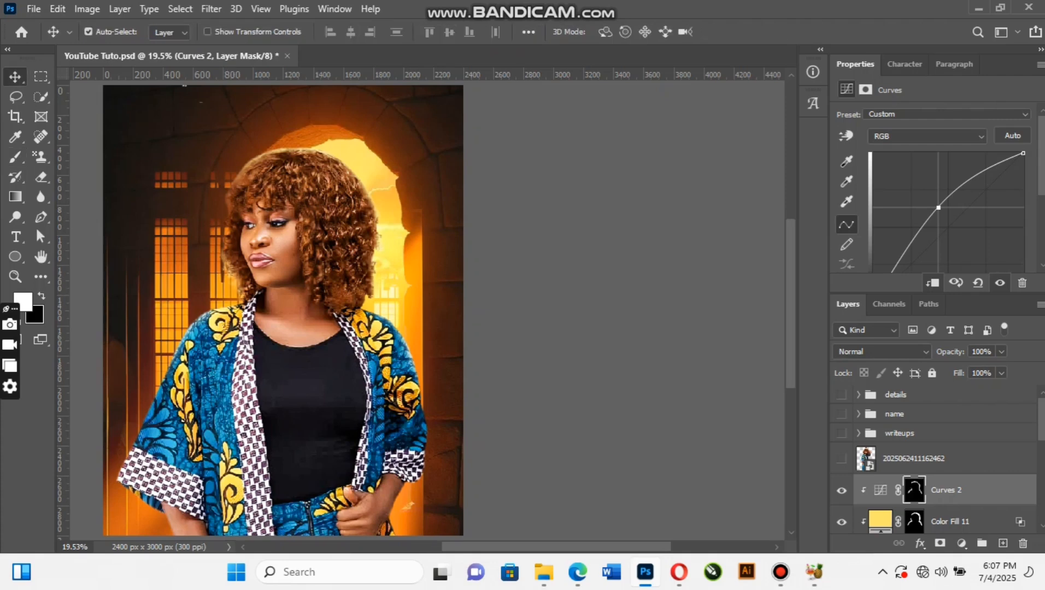
# Step: Add a Brightness/Contrast adjustment above the Curves layer, clip it to the portrait, and set Brightness to 80
pyautogui.click(961, 543)
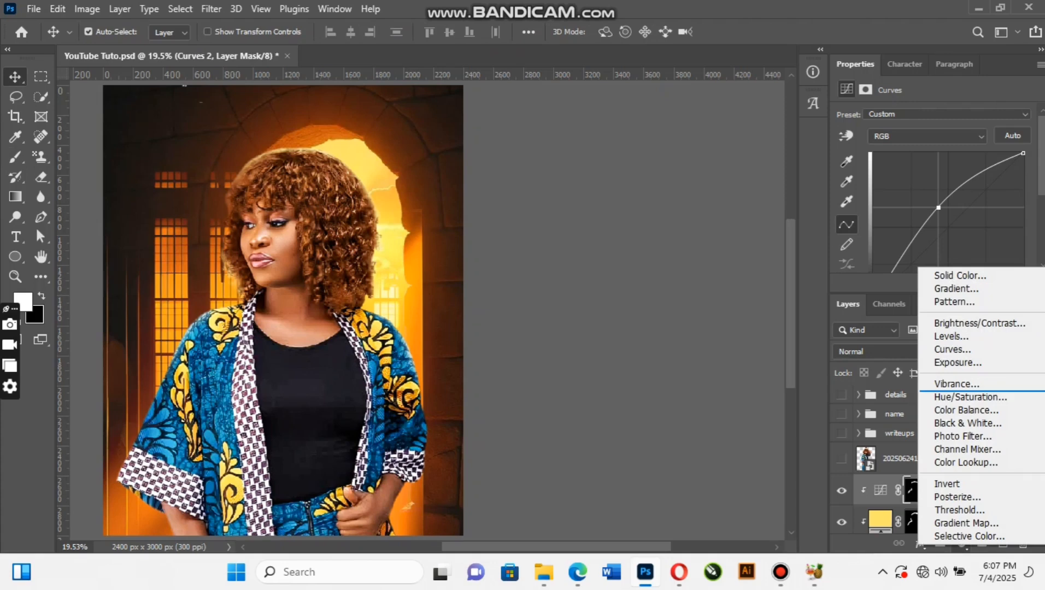
pyautogui.click(953, 268)
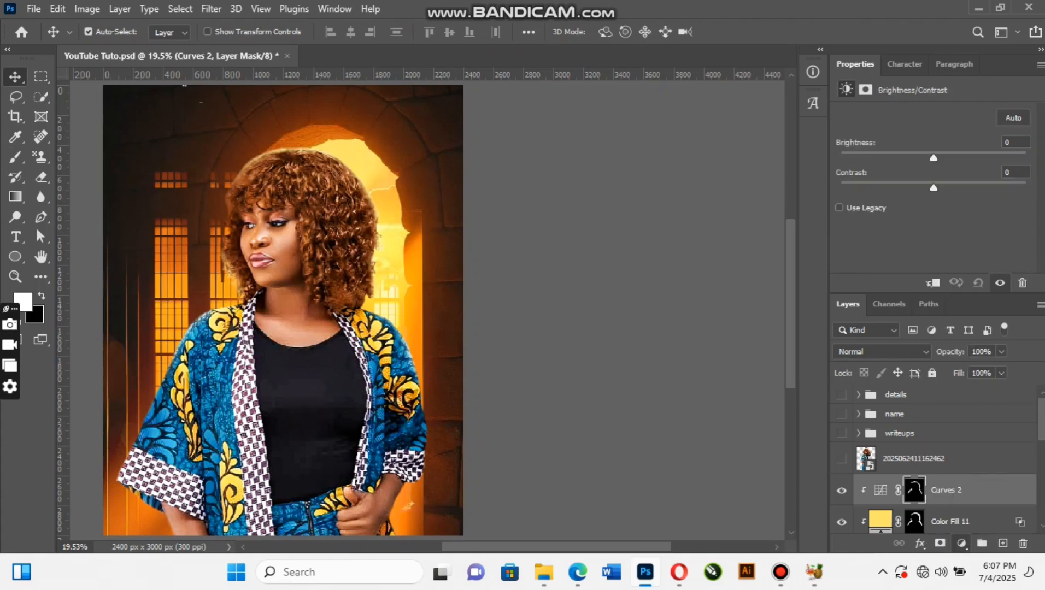
pyautogui.hotkey('ctrl', 'alt', 'g')
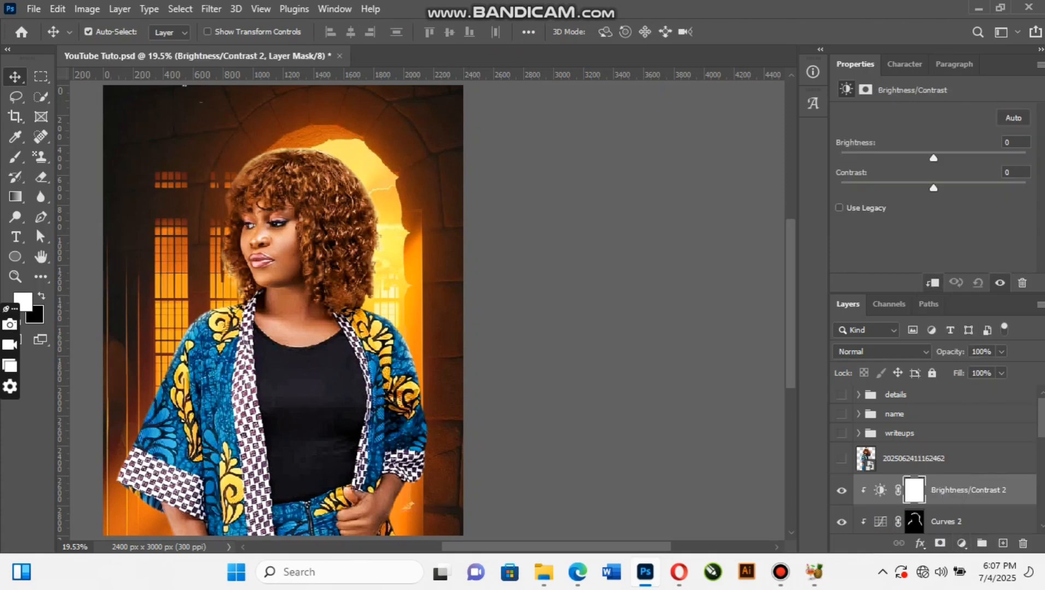
pyautogui.moveTo(933, 158); pyautogui.dragTo(983, 158)
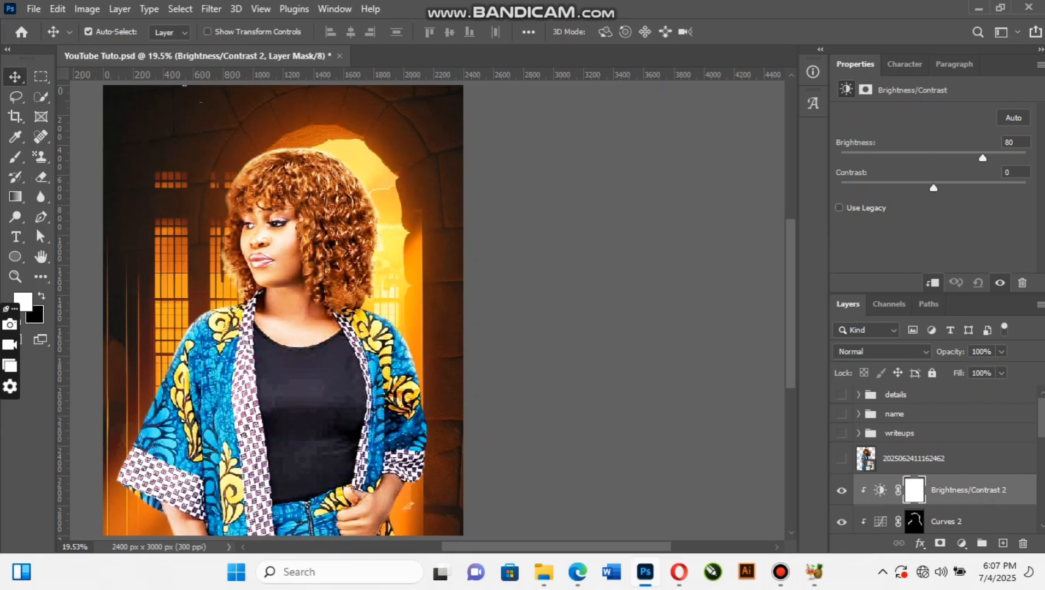
# Step: Invert the Brightness/Contrast mask, brush white along the woman's hair and shoulder edges, and compare the result with the layer off and on
pyautogui.hotkey('ctrl', 'i')
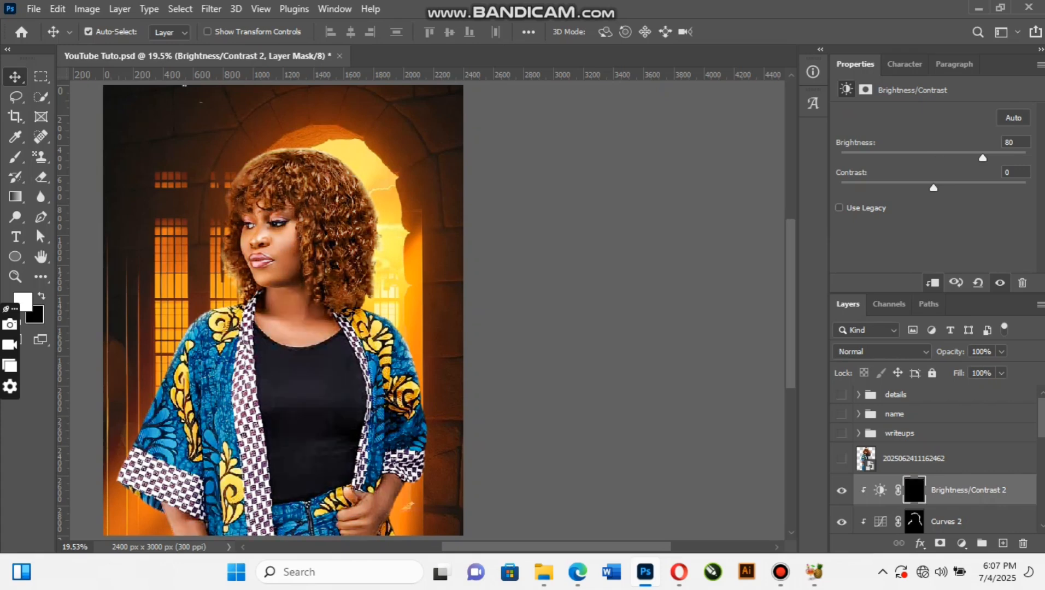
pyautogui.click(15, 157)
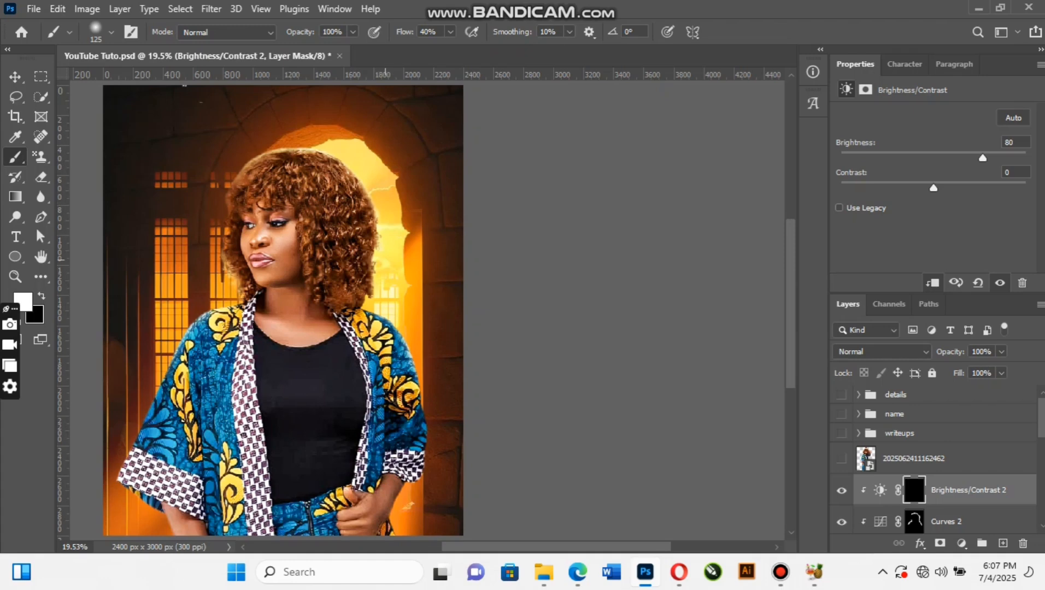
pyautogui.moveTo(385, 259); pyautogui.dragTo(380, 307)
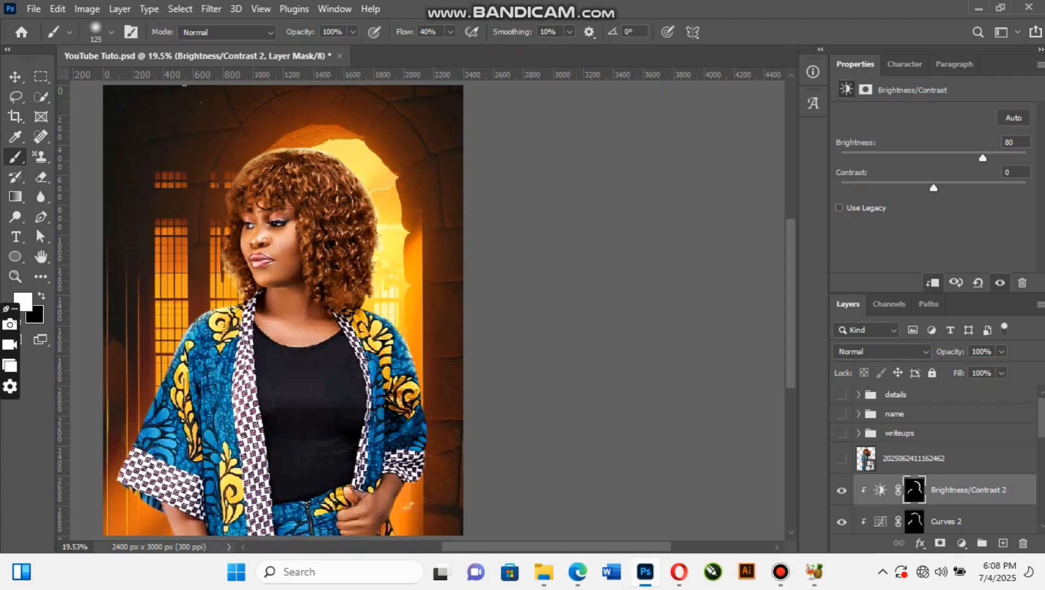
pyautogui.click(841, 490)
pyautogui.click(842, 490)
pyautogui.click(842, 491)
pyautogui.click(841, 491)
pyautogui.hscroll(-3, 350, 328)
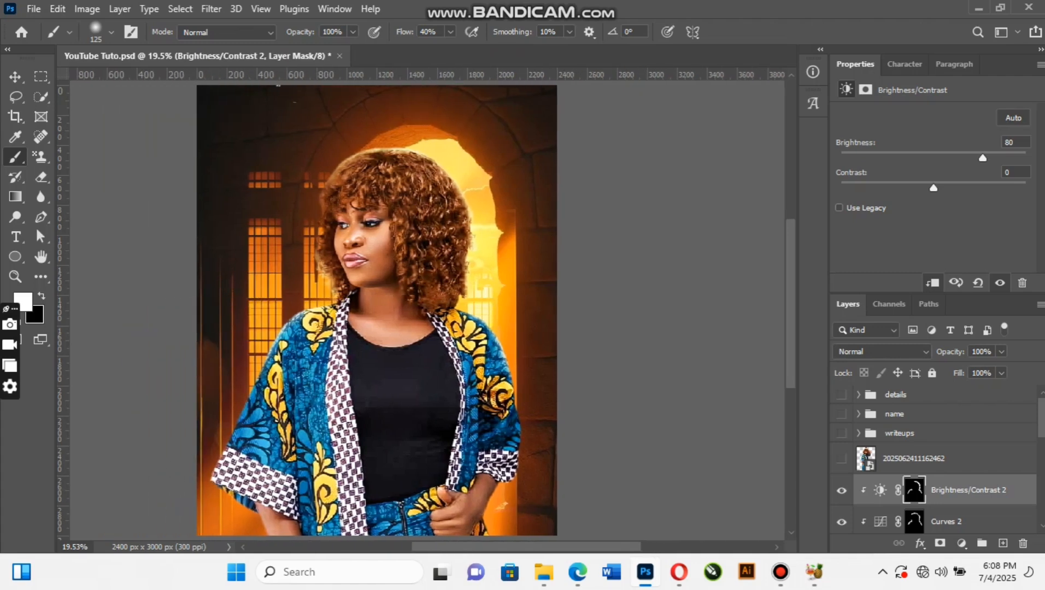
pyautogui.click(842, 458)
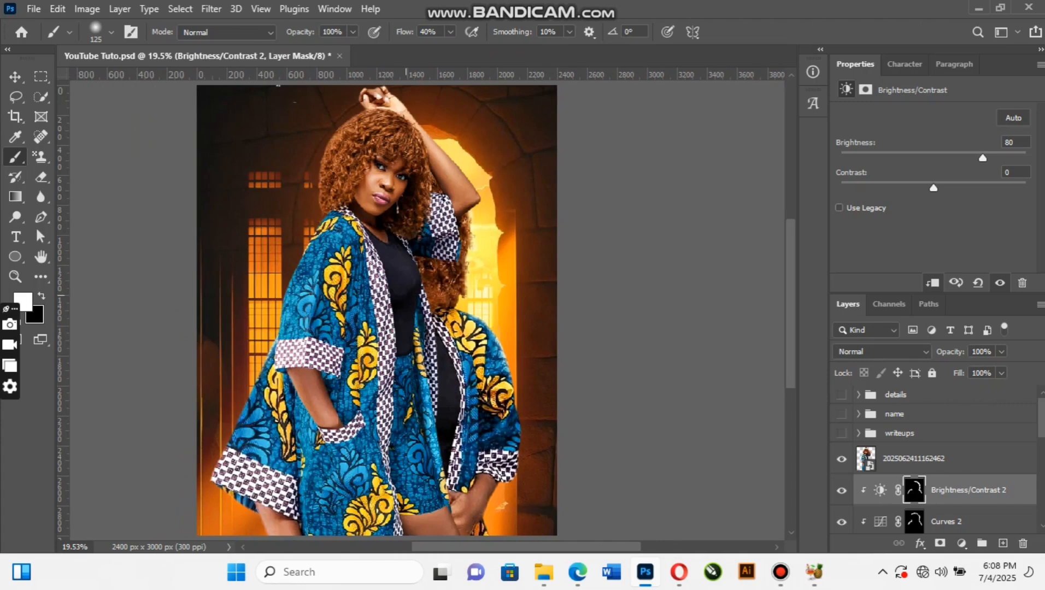
pyautogui.click(15, 76)
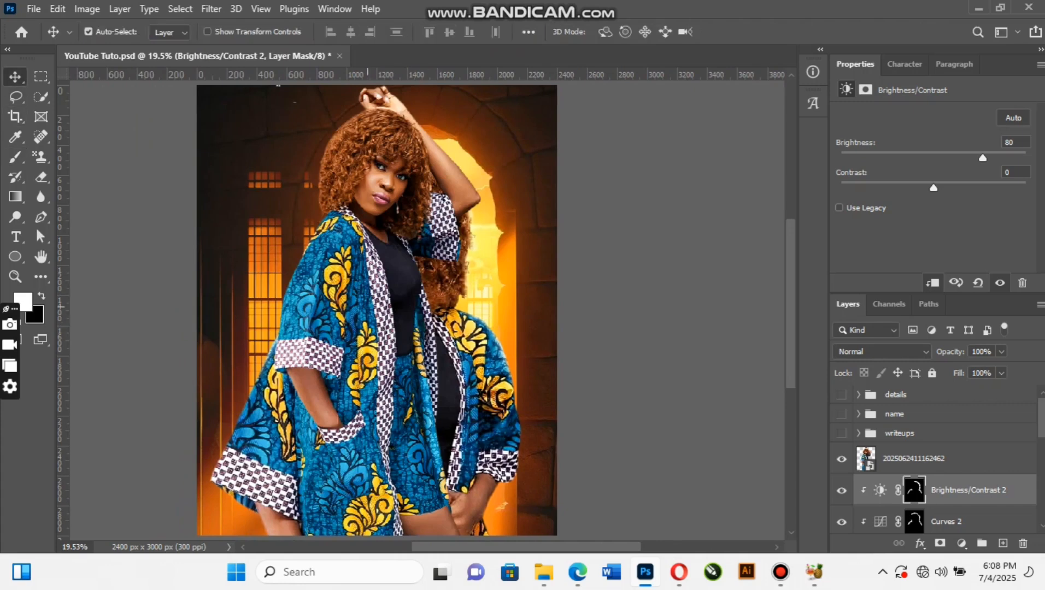
pyautogui.moveTo(375, 250); pyautogui.dragTo(319, 382)
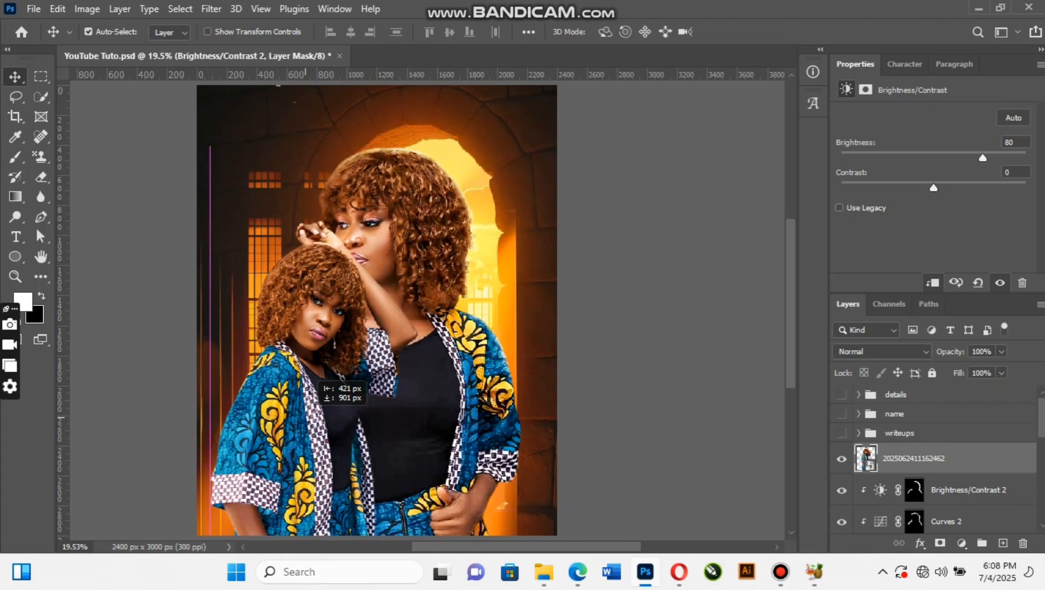
pyautogui.moveTo(319, 382); pyautogui.dragTo(319, 382)
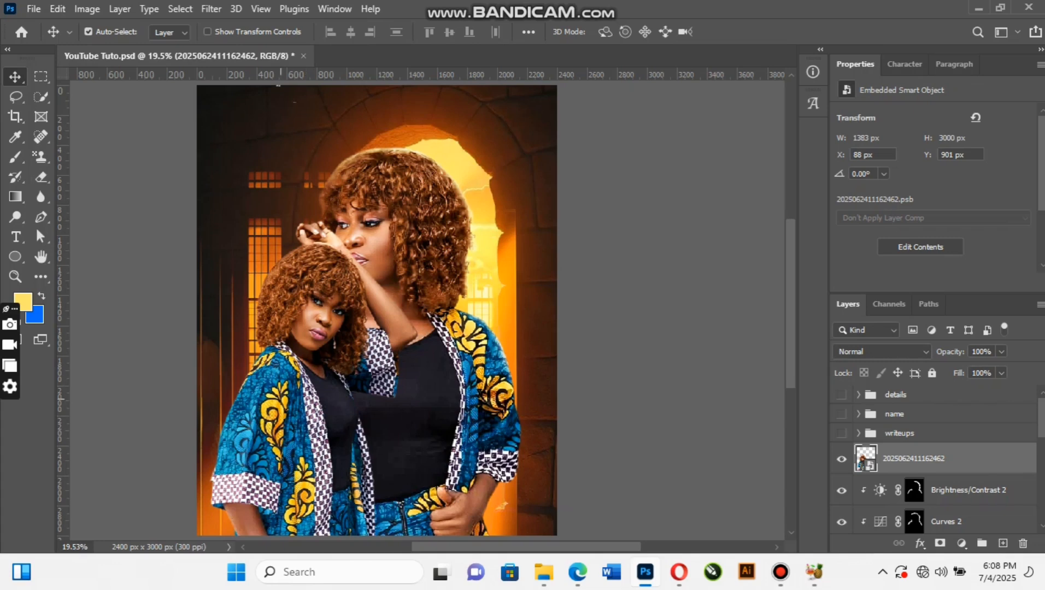
pyautogui.moveTo(280, 398); pyautogui.dragTo(424, 392)
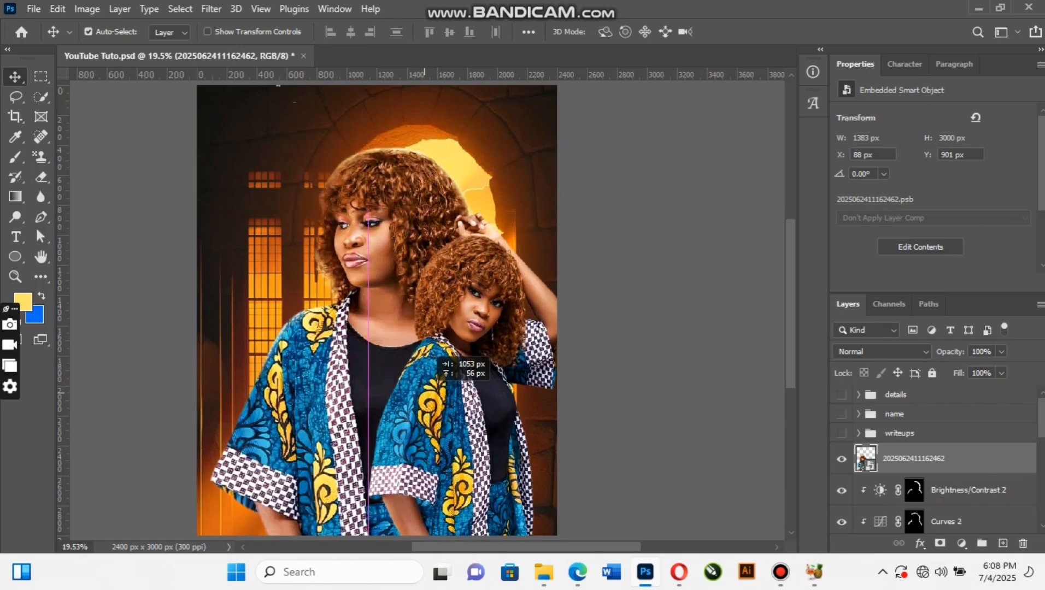
pyautogui.moveTo(434, 354); pyautogui.dragTo(425, 372)
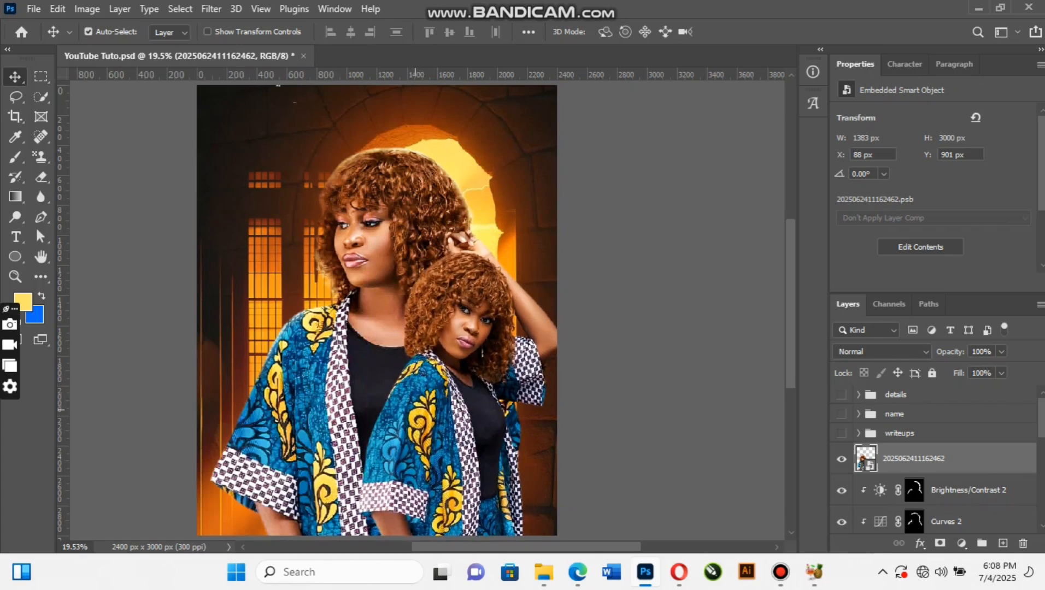
pyautogui.moveTo(419, 407); pyautogui.dragTo(435, 411)
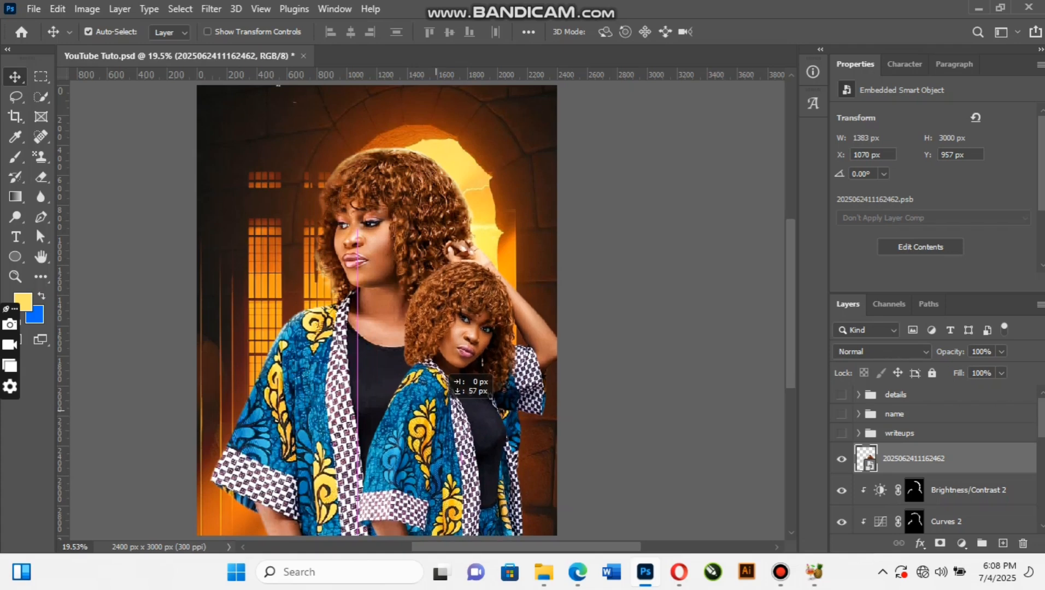
pyautogui.moveTo(436, 411); pyautogui.dragTo(436, 410)
pyautogui.hscroll(-2, 436, 411)
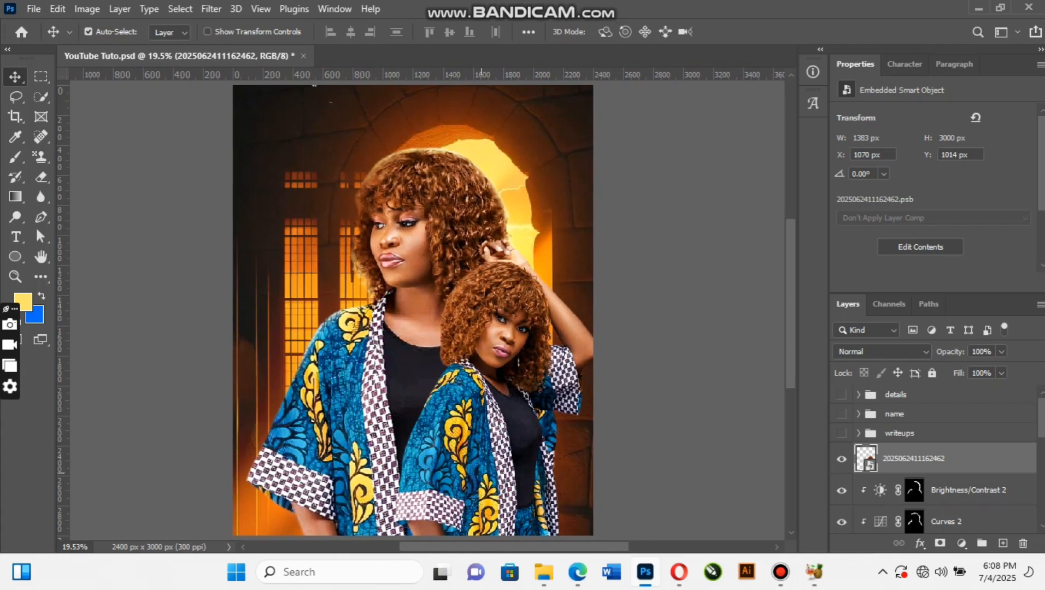
pyautogui.moveTo(482, 457); pyautogui.dragTo(484, 431)
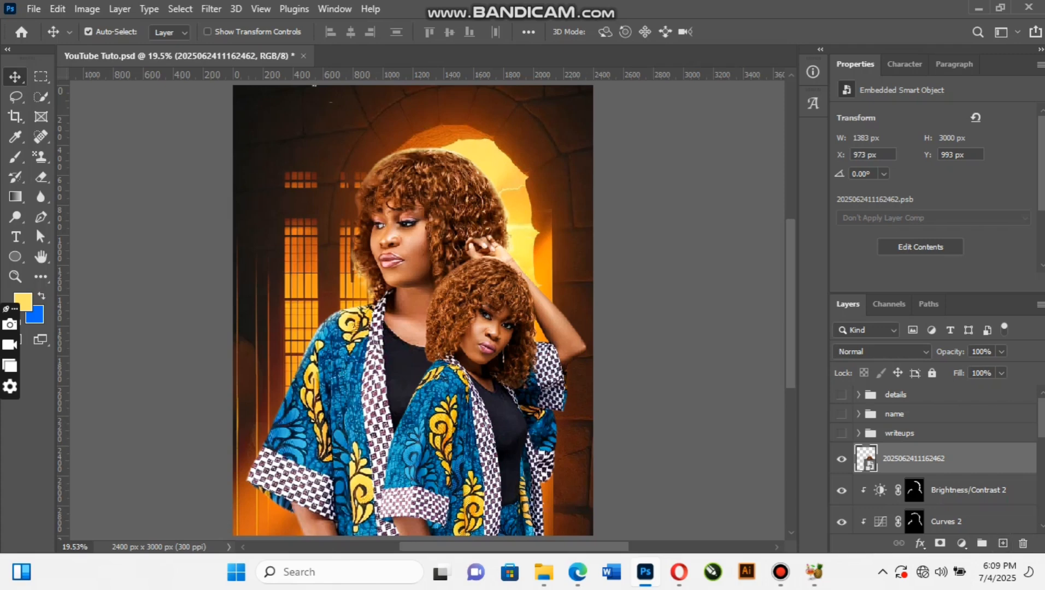
# Step: Sample a dark brown from the background's stone wall as the foreground colour and add an empty layer above the second portrait
pyautogui.click(23, 301)
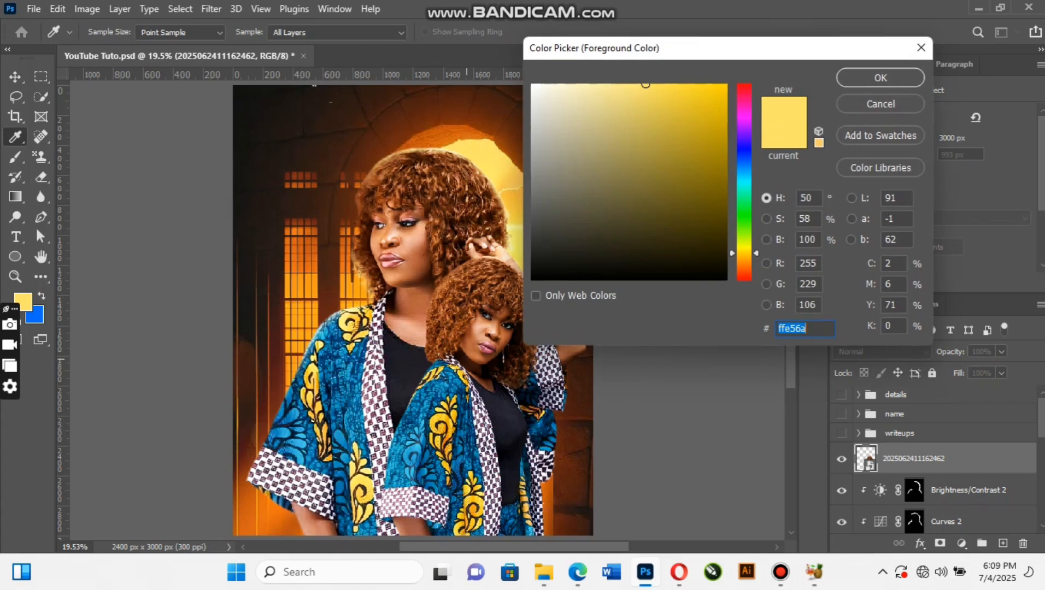
pyautogui.click(466, 359)
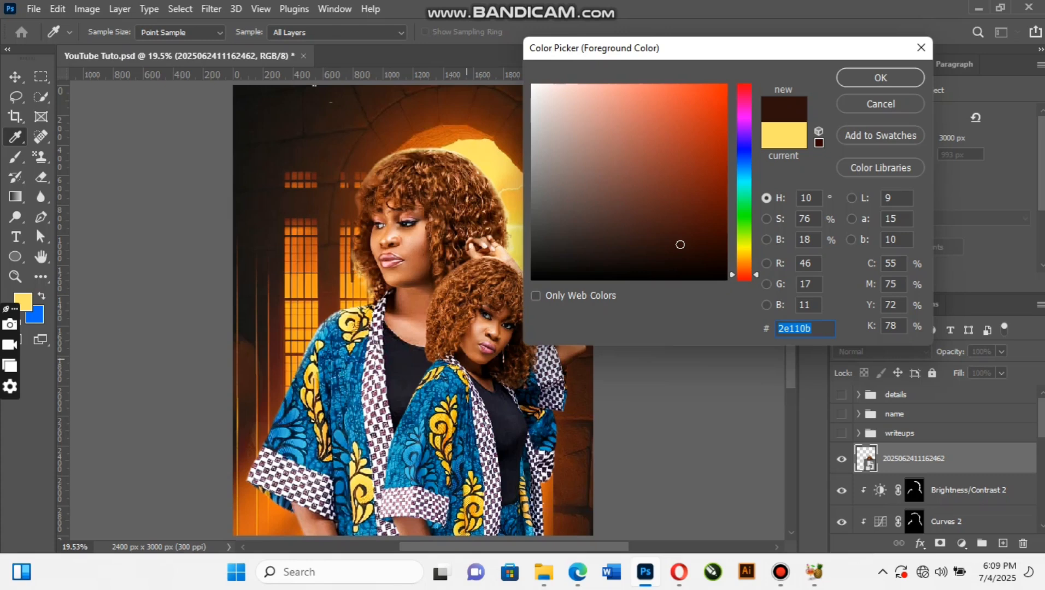
pyautogui.click(336, 141)
pyautogui.press('Return')
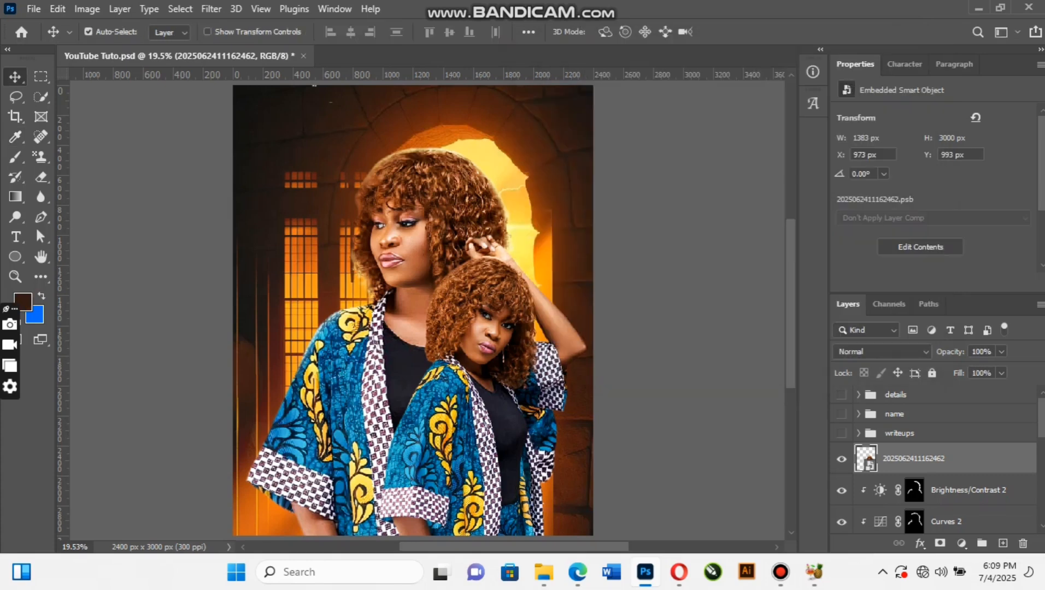
pyautogui.hotkey('ctrl', 'shift', 'alt', 'n')
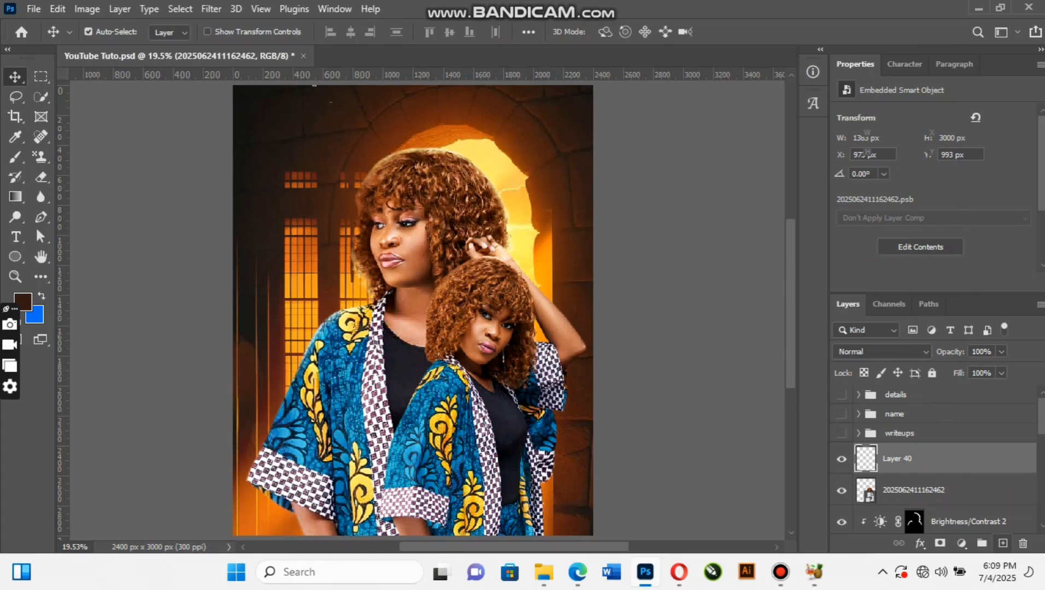
# Step: Paint dark brown along the flyer's lower edge with a 1500 px soft brush at 40% flow, fading the base of both portraits
pyautogui.press('b')
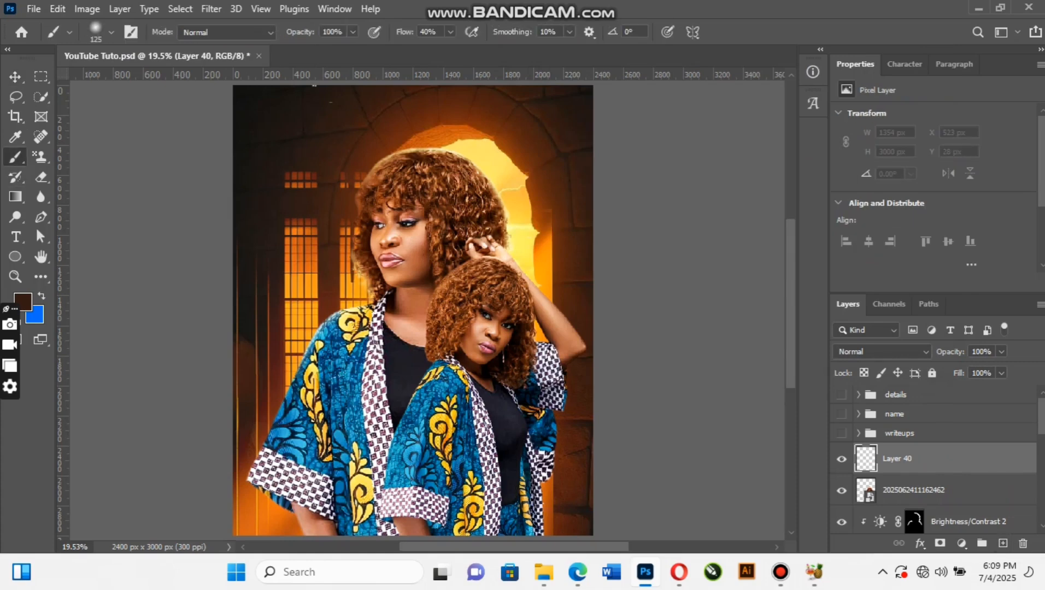
pyautogui.scroll(-3, 413, 306)
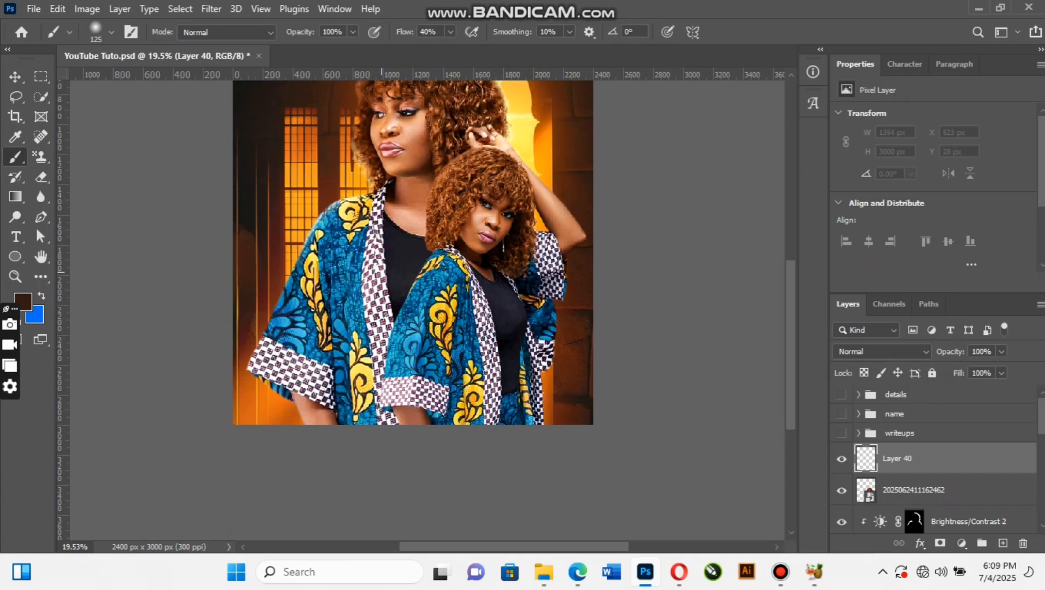
pyautogui.press(']')
pyautogui.press(']')
pyautogui.press(']')
pyautogui.press(']')
pyautogui.press(']')
pyautogui.press(']')
pyautogui.press(']')
pyautogui.press(']')
pyautogui.press(']')
pyautogui.press(']')
pyautogui.click(253, 374)
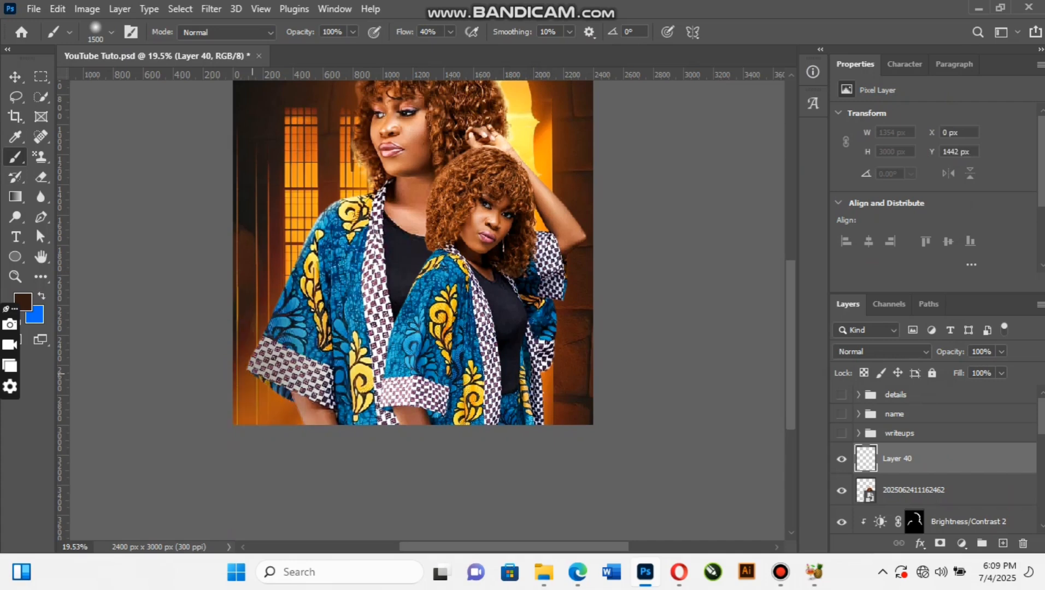
pyautogui.click(254, 382)
pyautogui.click(300, 397)
pyautogui.click(356, 413)
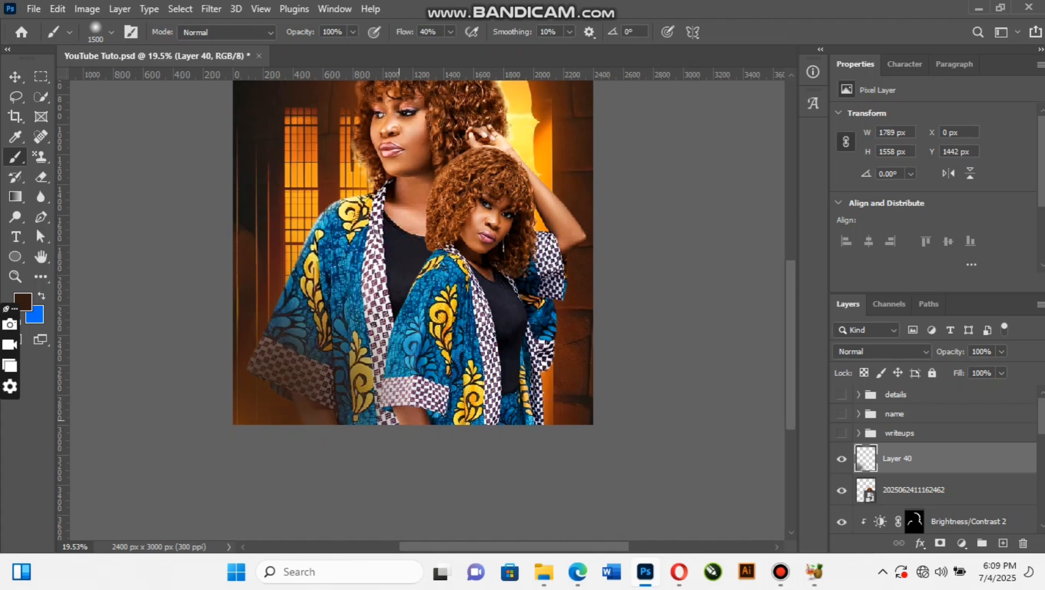
pyautogui.moveTo(399, 413); pyautogui.dragTo(451, 415)
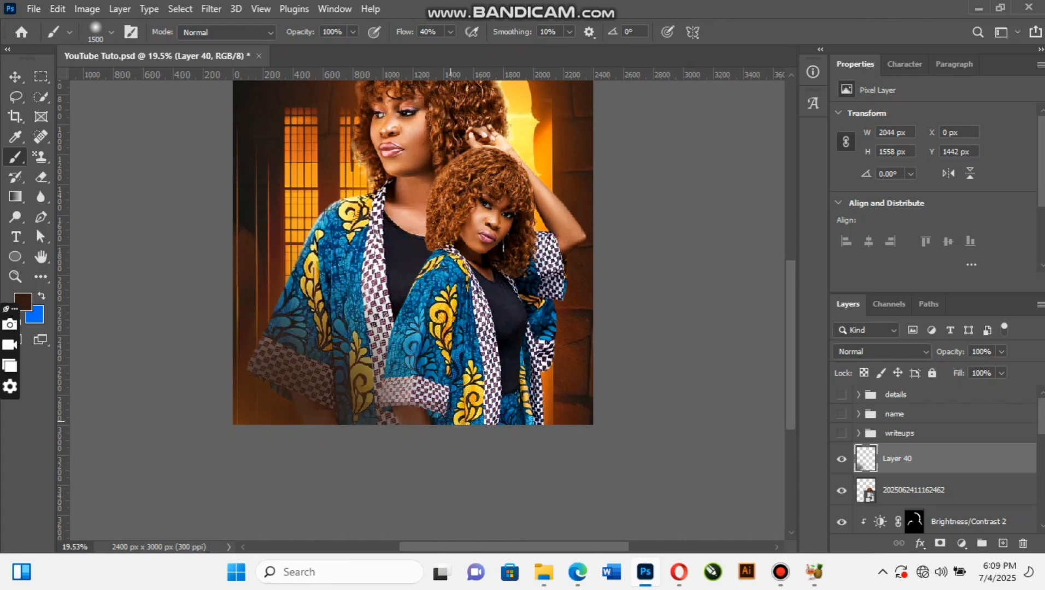
pyautogui.moveTo(451, 420)
pyautogui.mouseDown()
pyautogui.moveTo(584, 394)
pyautogui.moveTo(505, 448)
pyautogui.moveTo(519, 429)
pyautogui.moveTo(552, 418)
pyautogui.moveTo(492, 435)
pyautogui.mouseUp()
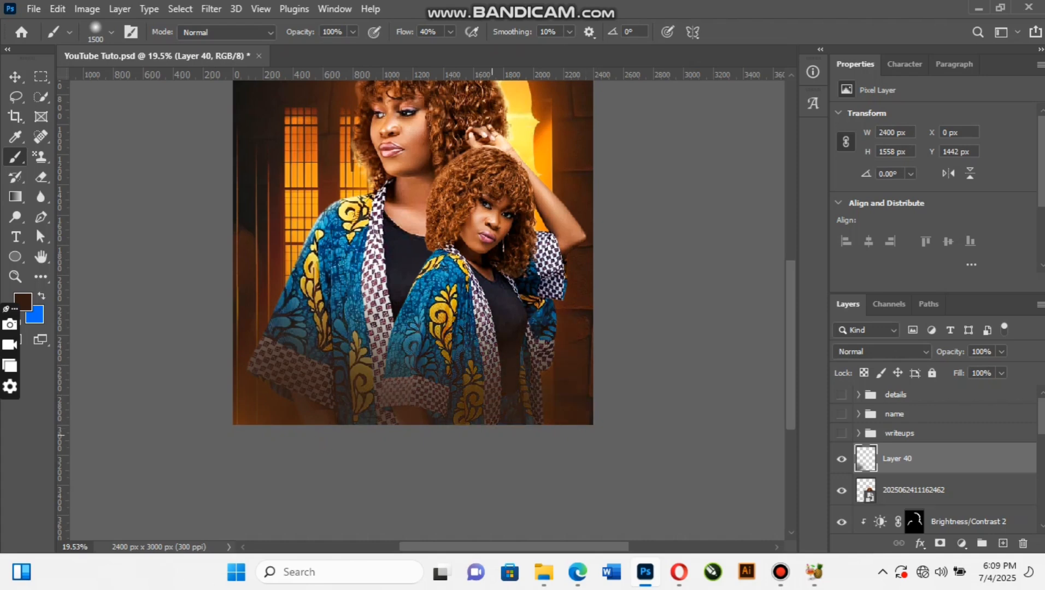
# Step: Brush more dark brown into the flyer's lower corners and bottom edge to hide the sleeve cuffs and hands
pyautogui.click(577, 365)
pyautogui.click(578, 351)
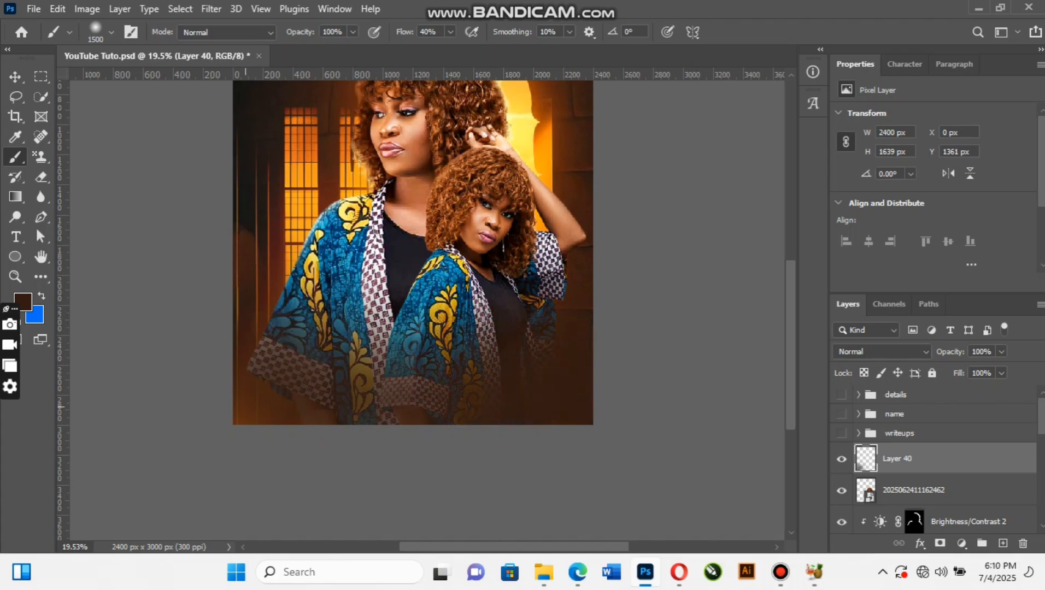
pyautogui.moveTo(267, 430); pyautogui.dragTo(383, 431)
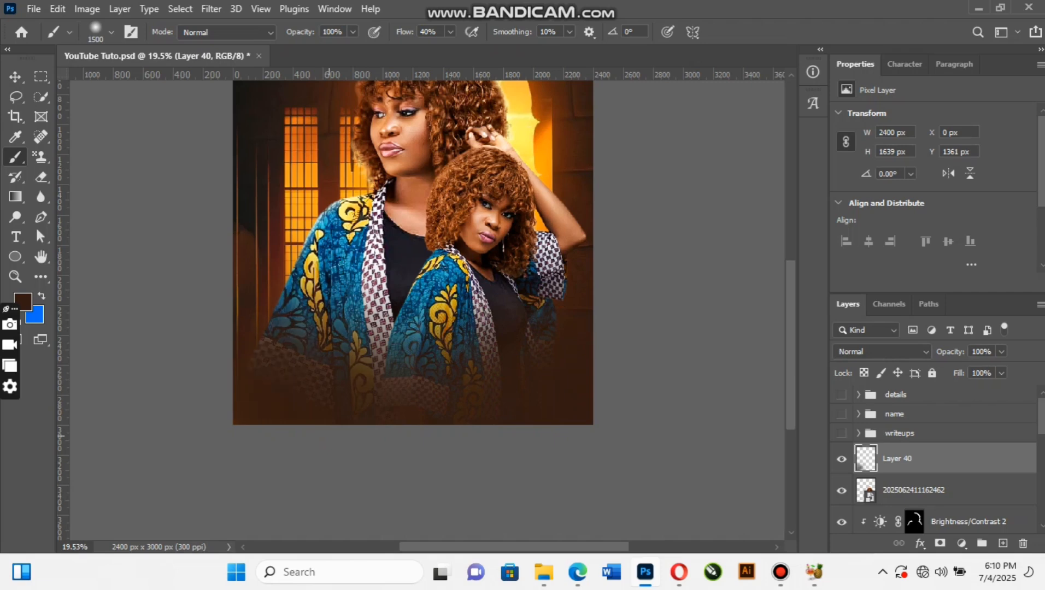
pyautogui.click(257, 377)
pyautogui.click(256, 375)
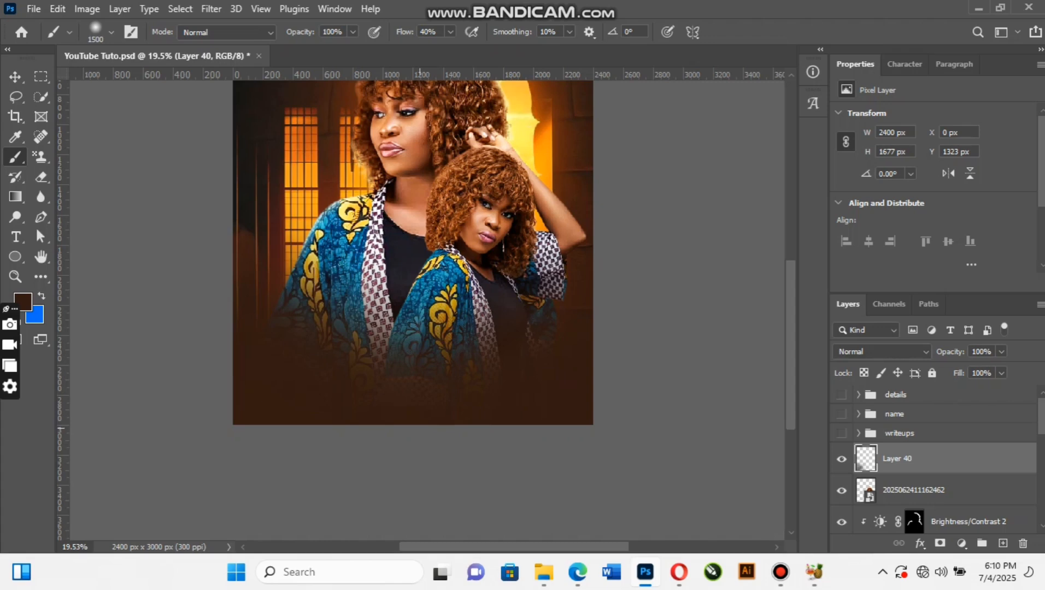
# Step: Raise the brush flow to 45% and paint another dark brown pass across the flyer's bottom and lower side edges
pyautogui.scroll(5, 412, 306)
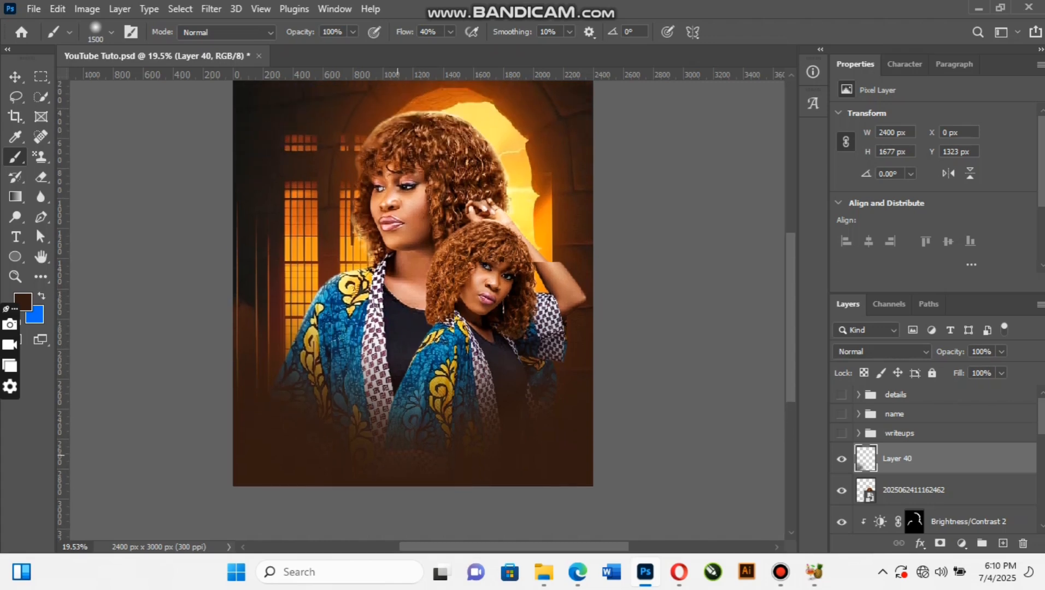
pyautogui.scroll(-1, 413, 312)
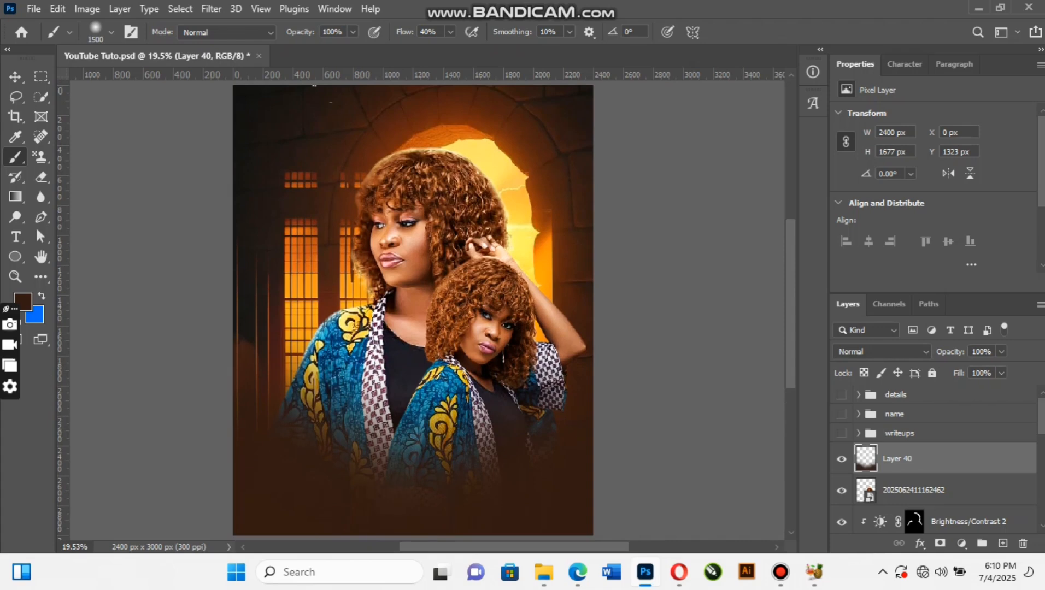
pyautogui.moveTo(403, 32); pyautogui.dragTo(407, 31)
pyautogui.scroll(-3, 377, 429)
pyautogui.click(363, 432)
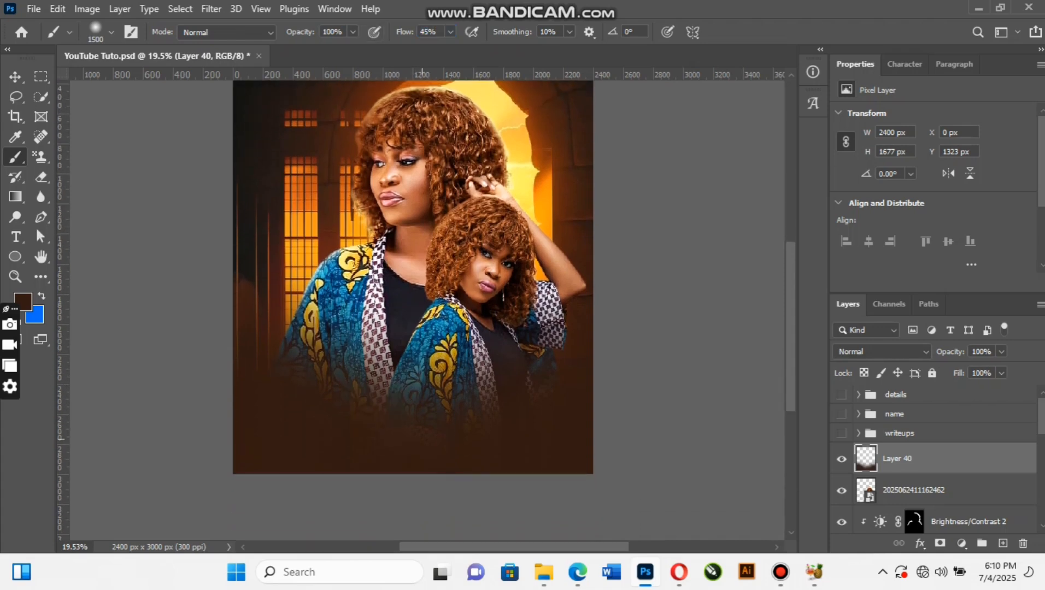
pyautogui.moveTo(422, 437); pyautogui.dragTo(579, 430)
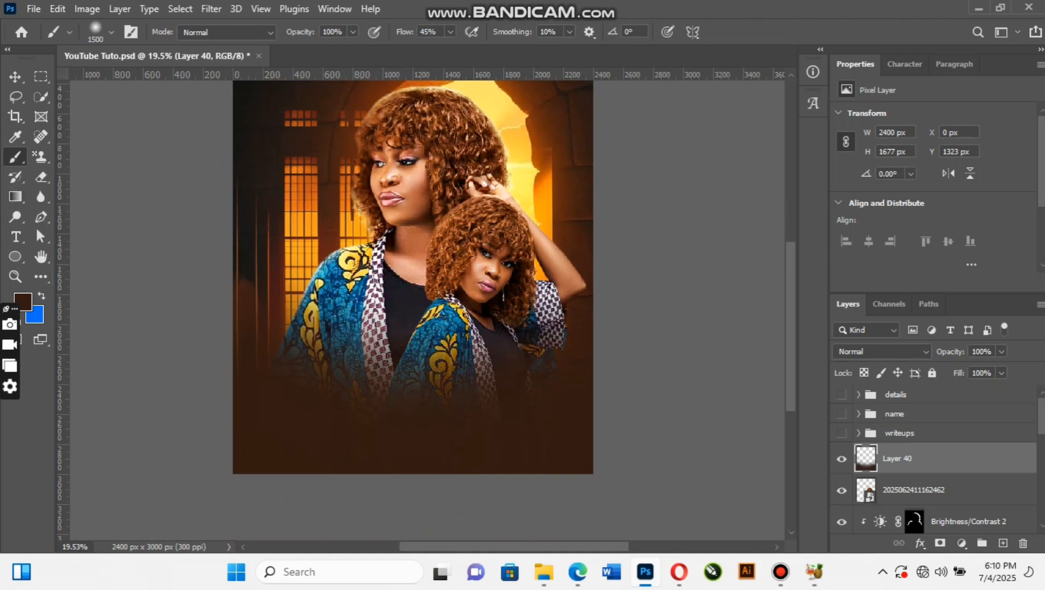
pyautogui.click(238, 370)
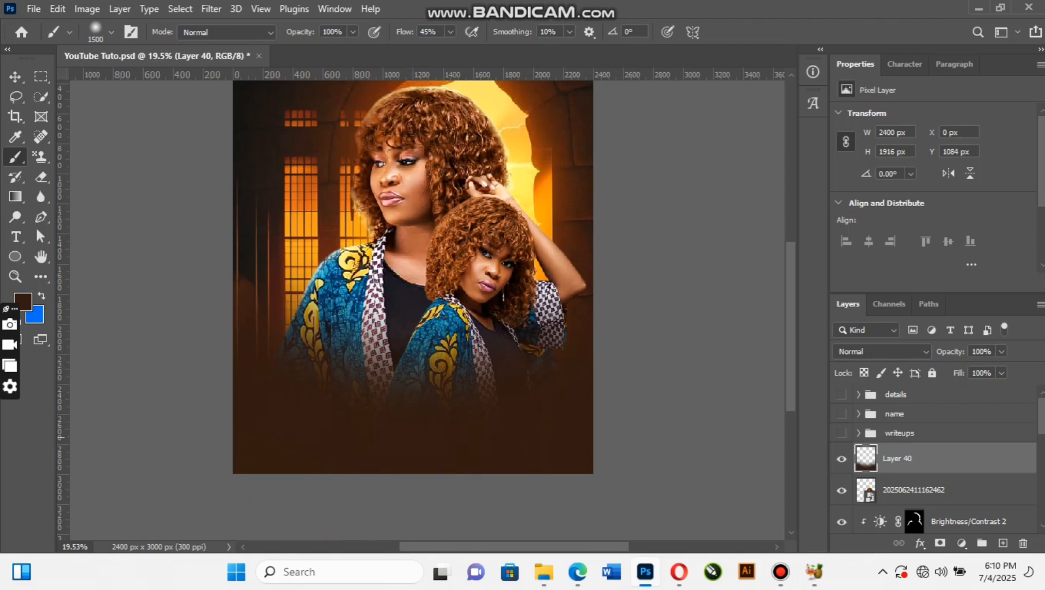
pyautogui.press('v')
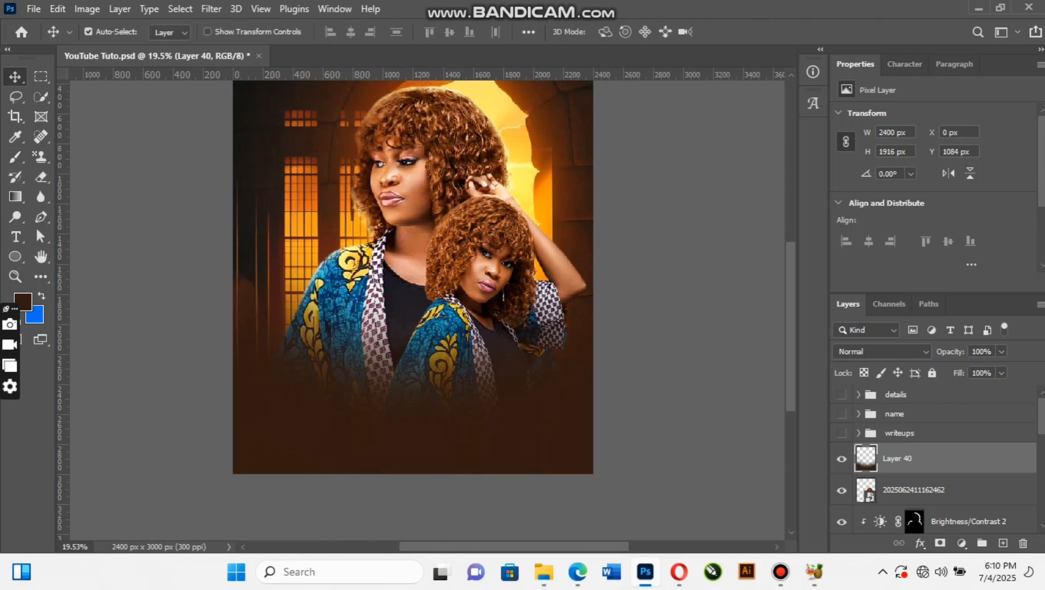
pyautogui.scroll(5, 413, 303)
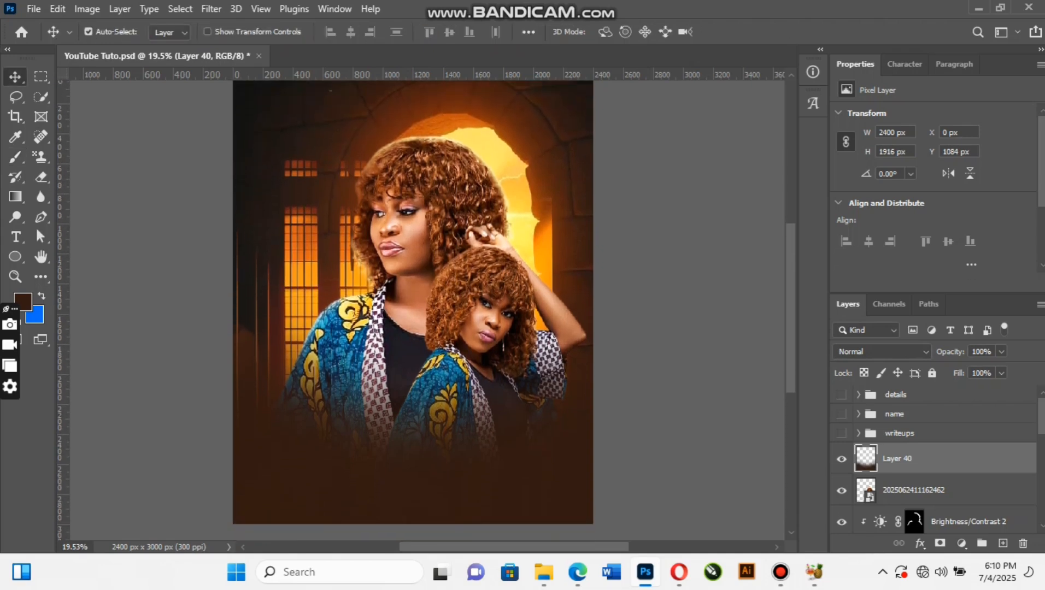
pyautogui.scroll(1, 412, 303)
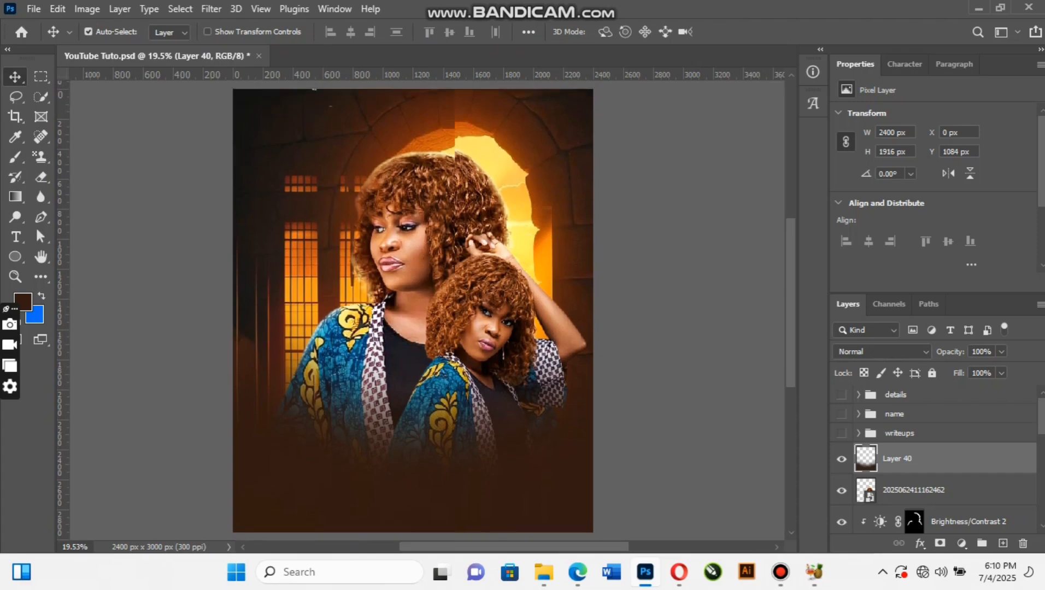
pyautogui.scroll(1, 412, 303)
pyautogui.scroll(-1, 412, 303)
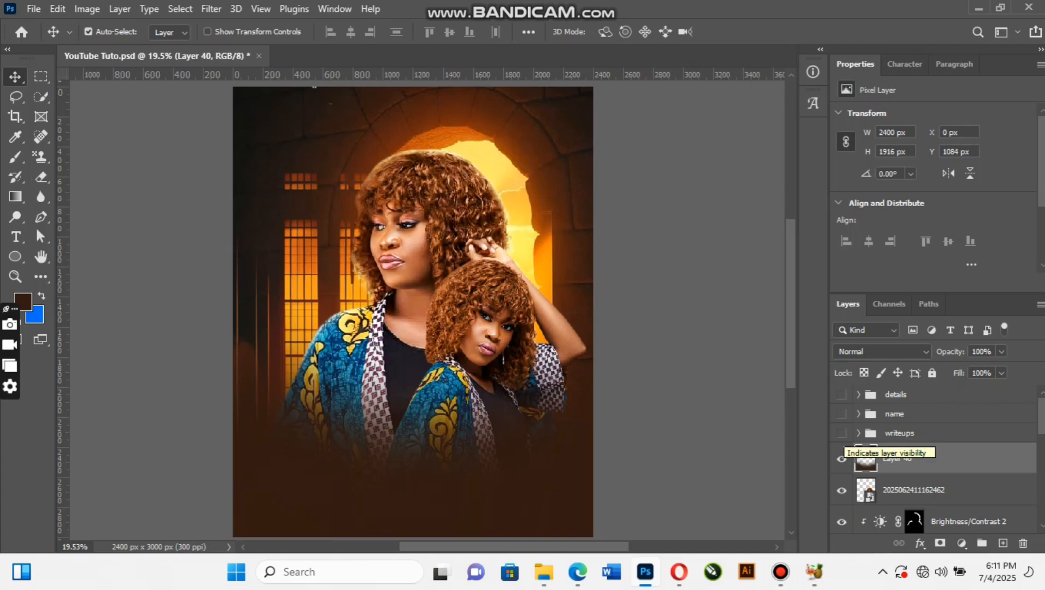
# Step: Show the writeups group directly beneath the first portrait layer and move its text to X 736.46 px, Y 2415.80 px
pyautogui.click(841, 433)
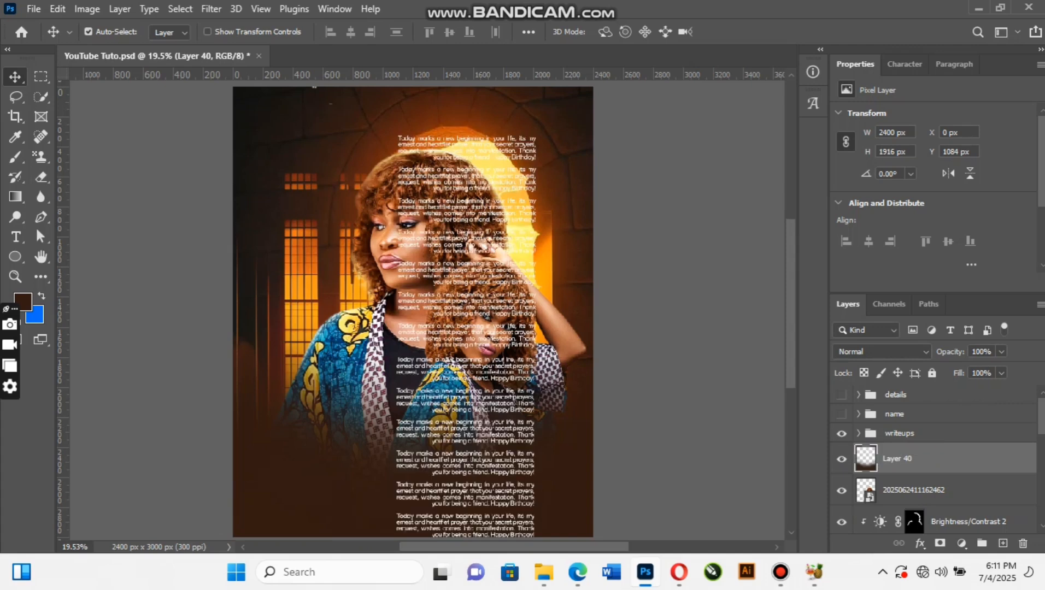
pyautogui.click(899, 434)
pyautogui.scroll(-1, 899, 434)
pyautogui.moveTo(900, 415); pyautogui.dragTo(900, 450)
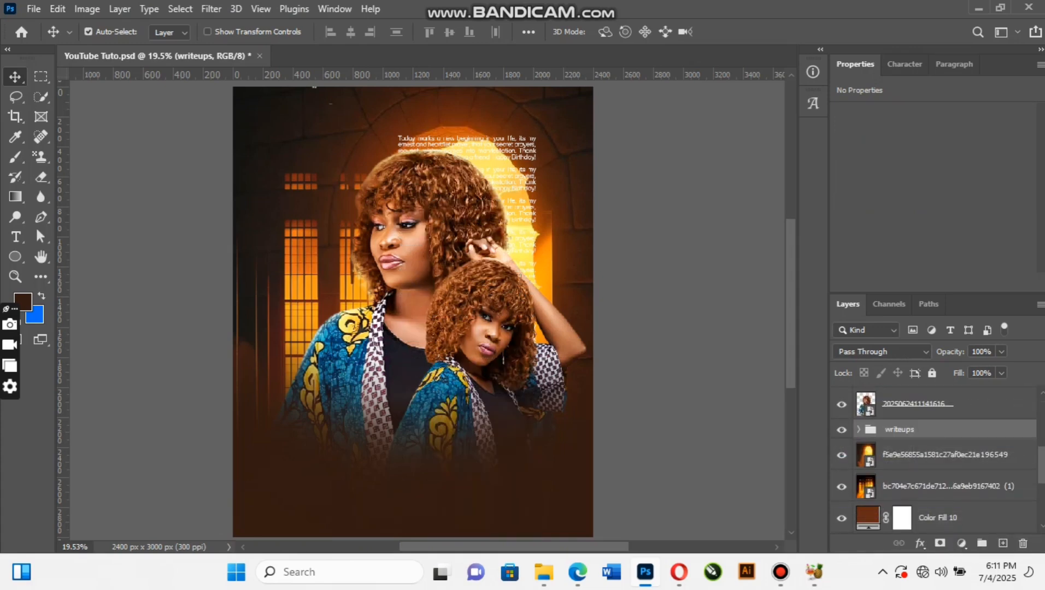
pyautogui.hotkey('ctrl', 't')
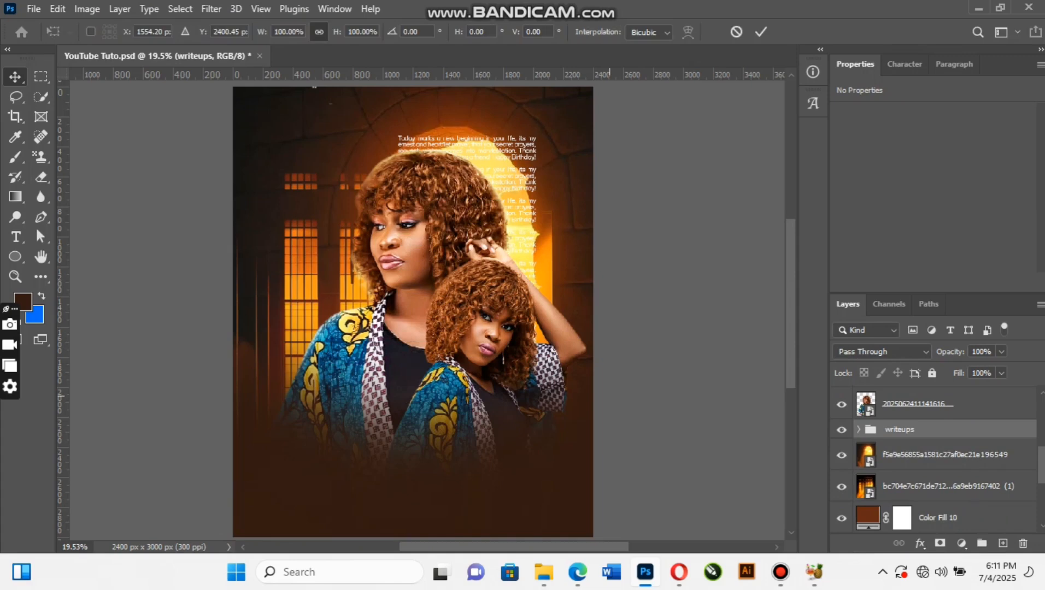
pyautogui.moveTo(489, 349); pyautogui.dragTo(375, 337)
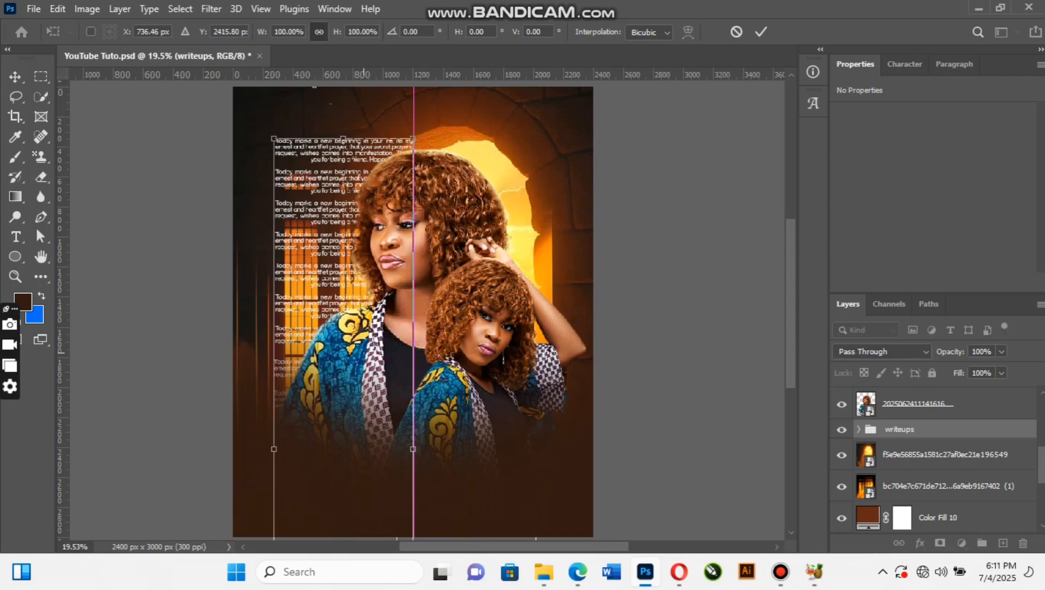
# Step: Flip the writeups group horizontally and flip it back to readable text
pyautogui.rightClick(356, 327)
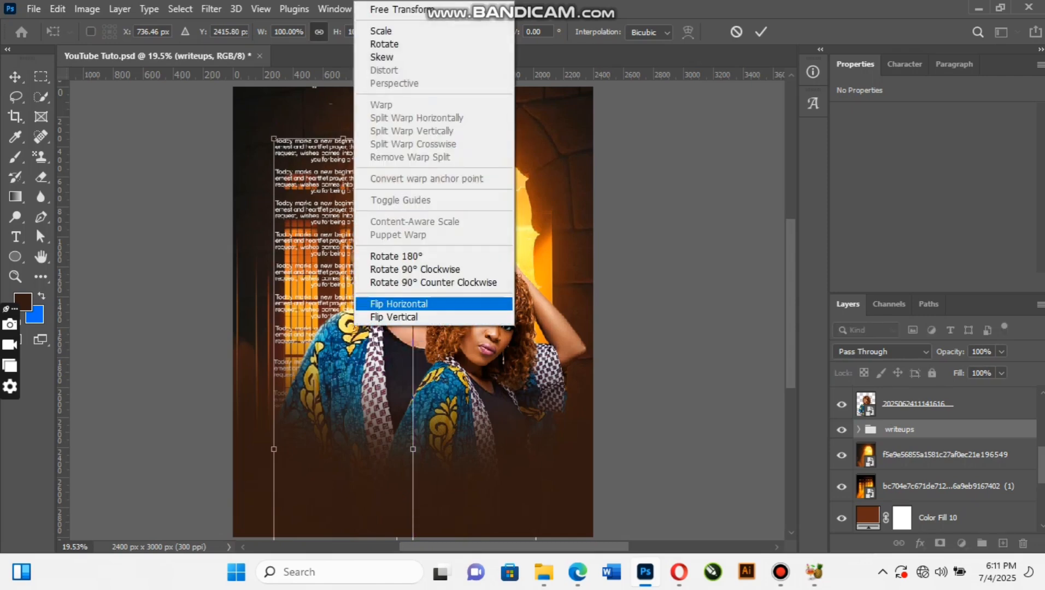
pyautogui.click(399, 304)
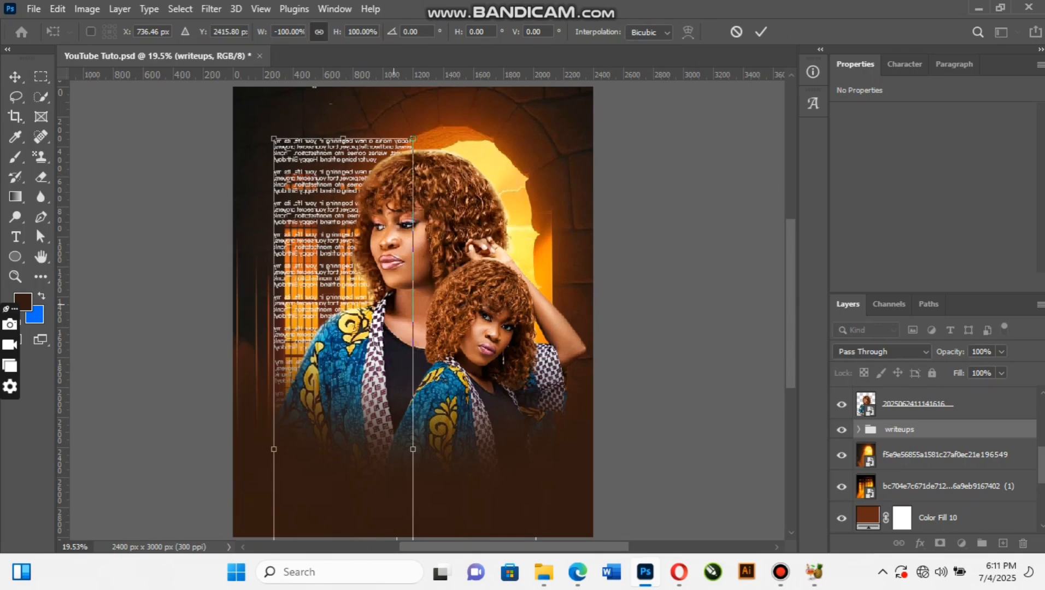
pyautogui.rightClick(377, 226)
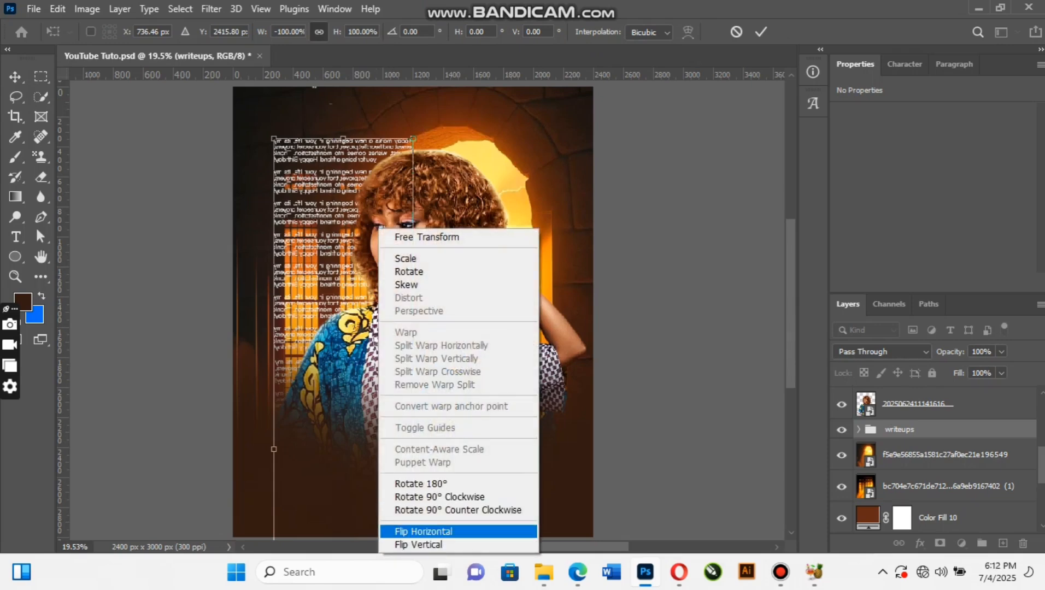
pyautogui.click(426, 532)
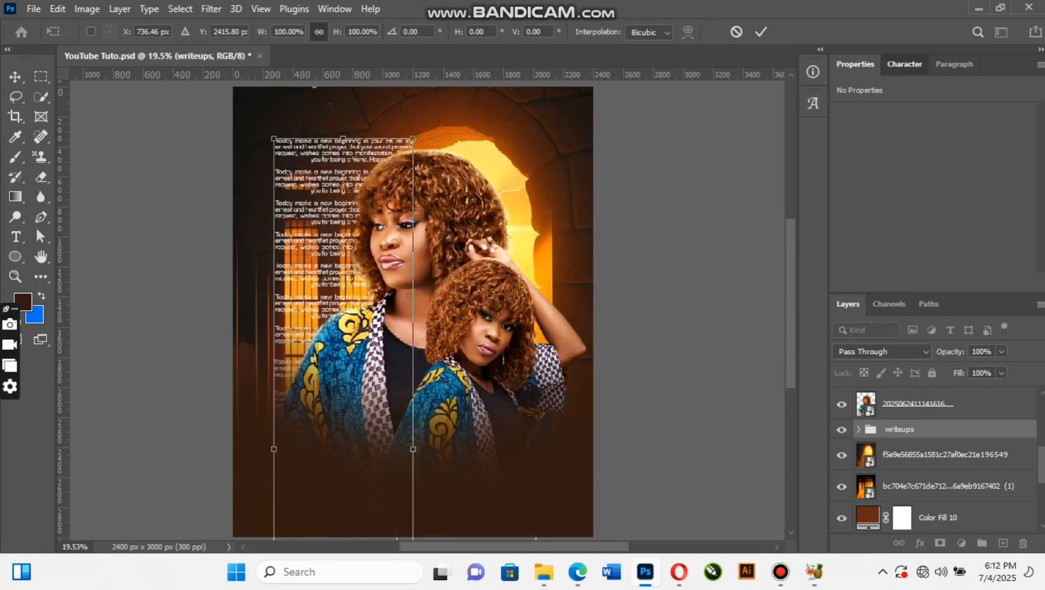
# Step: Commit the writeups transform and justify both text layers in the group with the last line aligned left
pyautogui.click(905, 64)
pyautogui.click(953, 64)
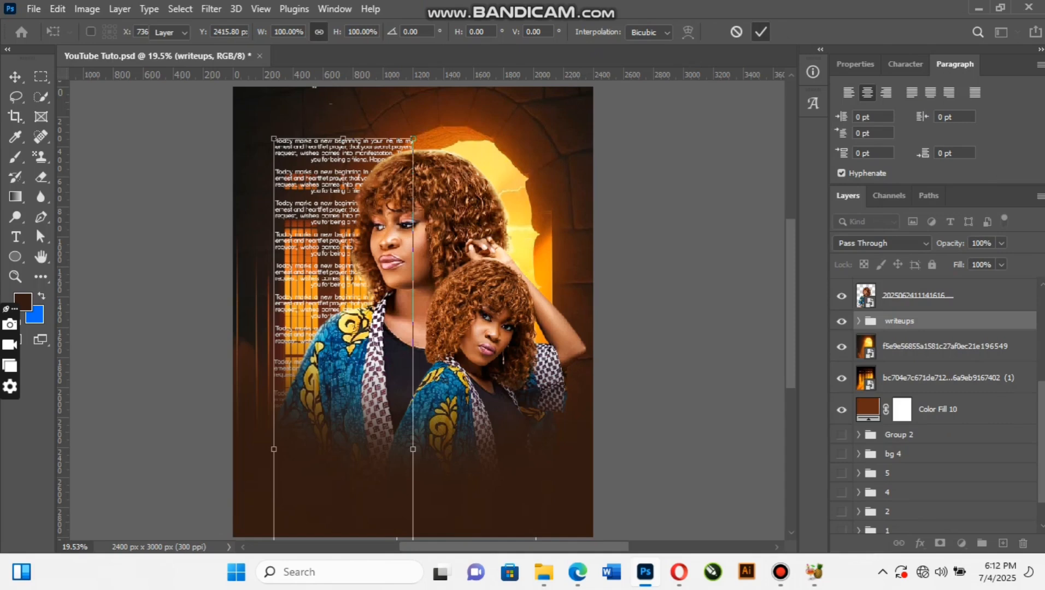
pyautogui.click(760, 32)
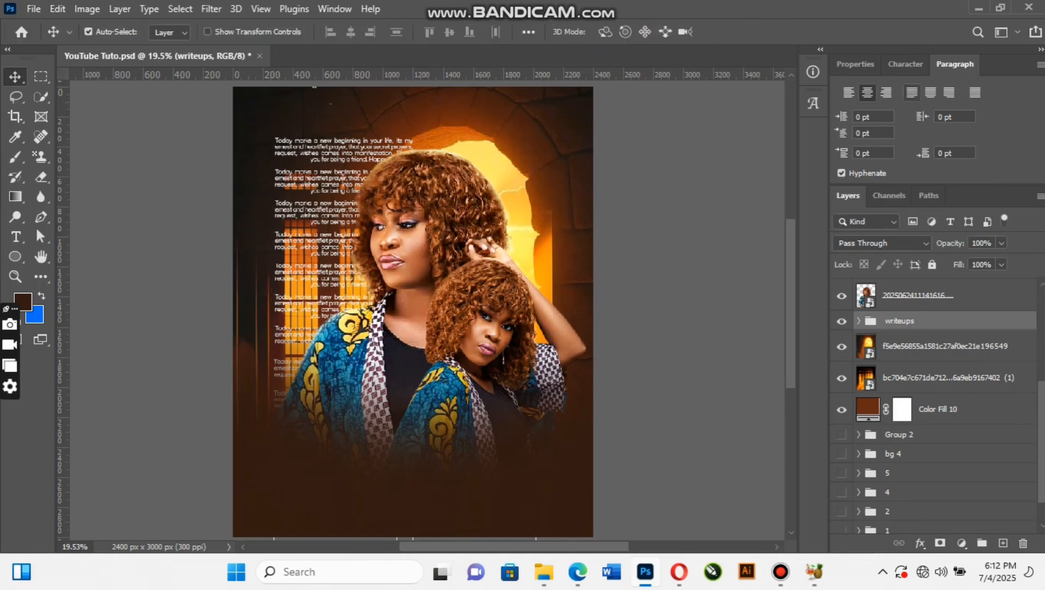
pyautogui.click(911, 92)
pyautogui.click(859, 322)
pyautogui.click(958, 346)
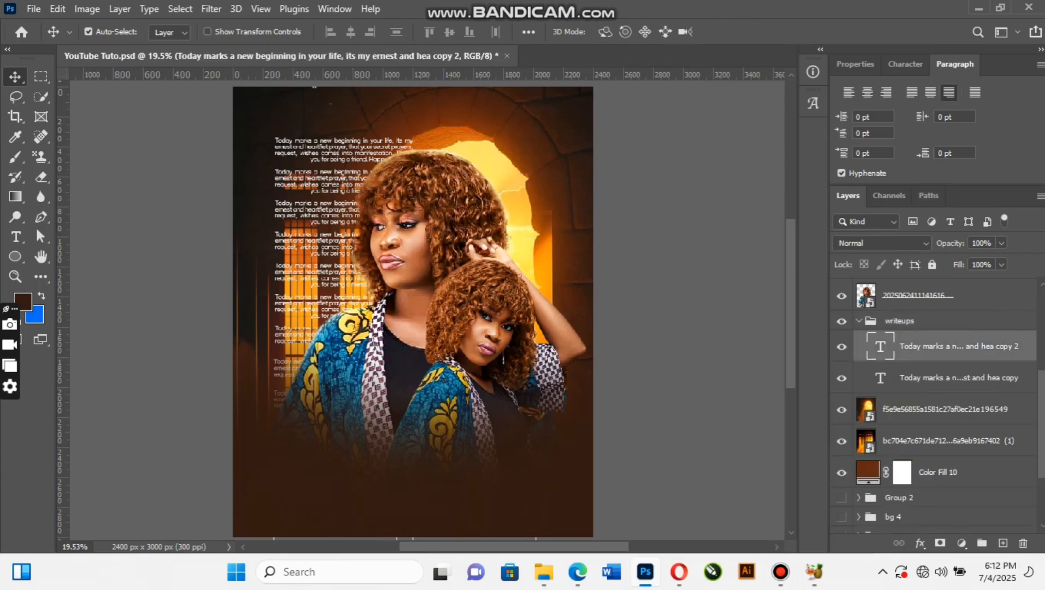
pyautogui.press('ctrl')
pyautogui.keyDown('ctrl'); pyautogui.click(958, 378); pyautogui.keyUp('ctrl')
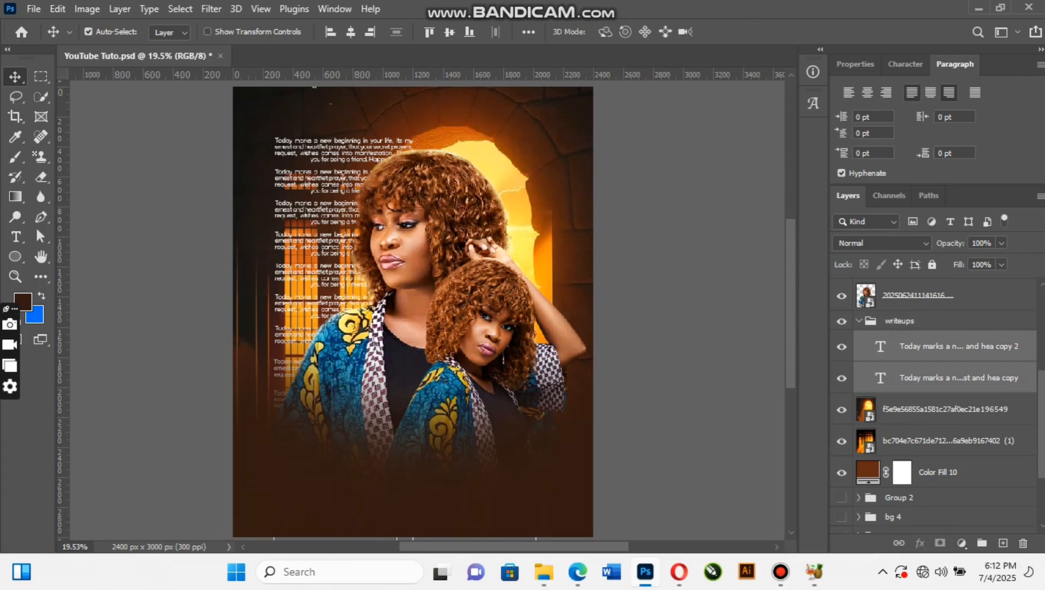
pyautogui.click(912, 92)
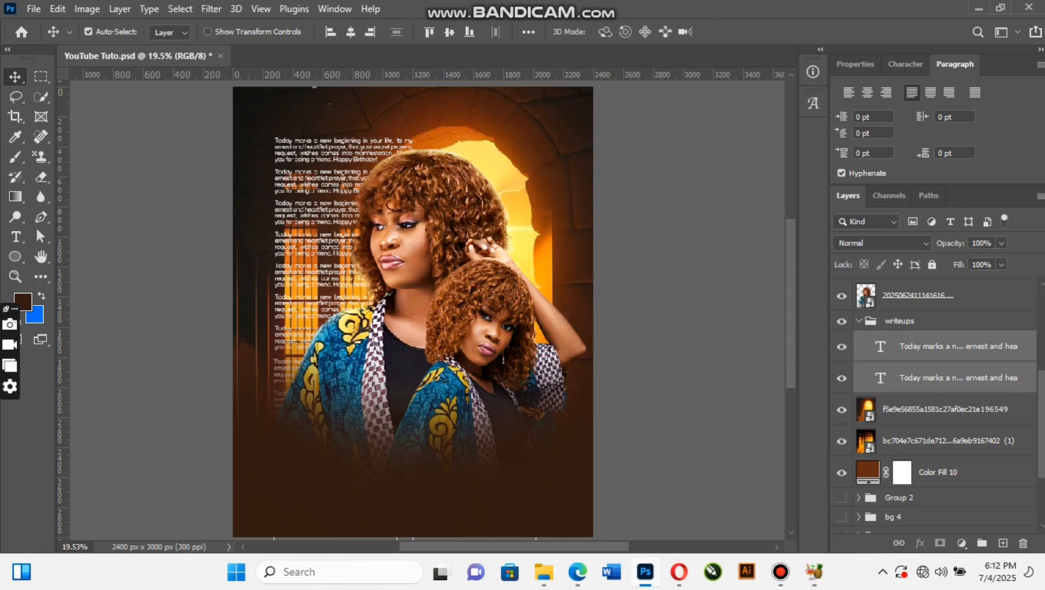
# Step: Collapse the writeups group and nudge its text slightly upward on the flyer
pyautogui.click(859, 321)
pyautogui.scroll(1, 505, 407)
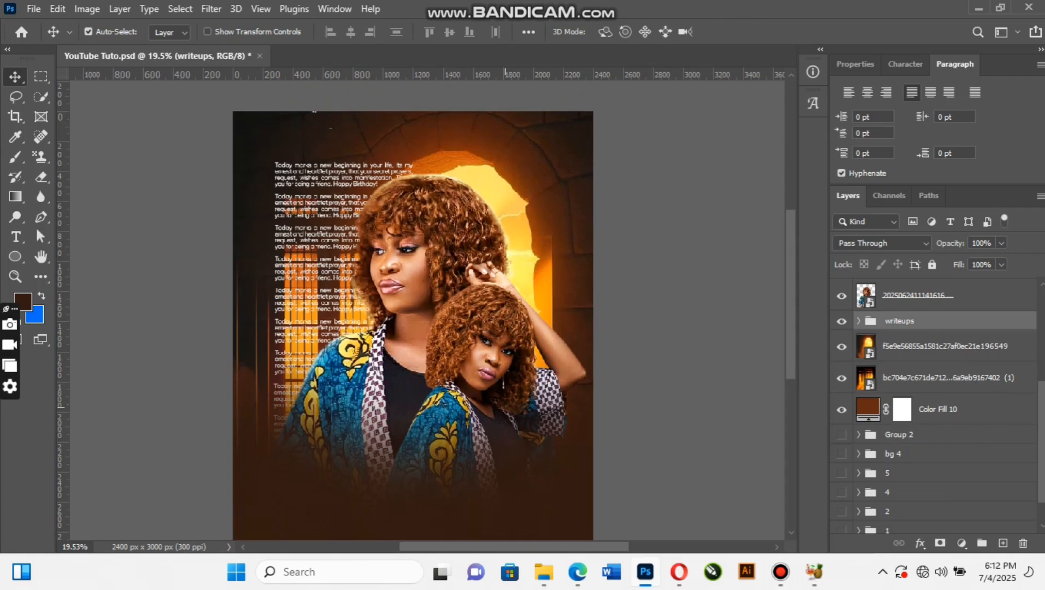
pyautogui.scroll(-1, 505, 407)
pyautogui.hotkey('shift', 'Down')
pyautogui.hotkey('shift', 'Down')
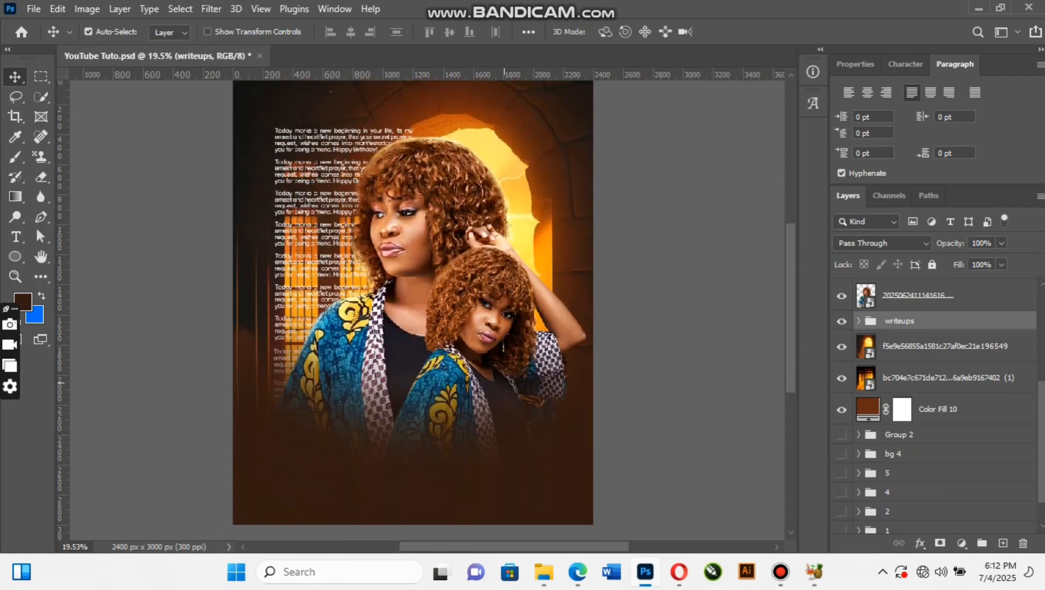
pyautogui.hotkey('shift', 'Up')
pyautogui.hotkey('shift', 'Up')
pyautogui.hotkey('shift', 'Up')
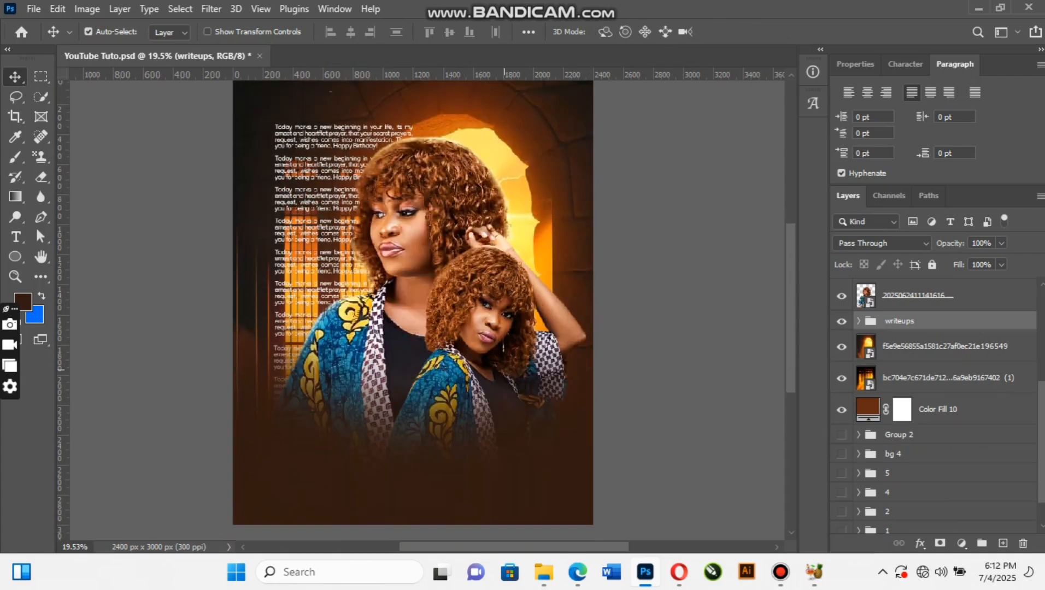
pyautogui.scroll(1, 413, 308)
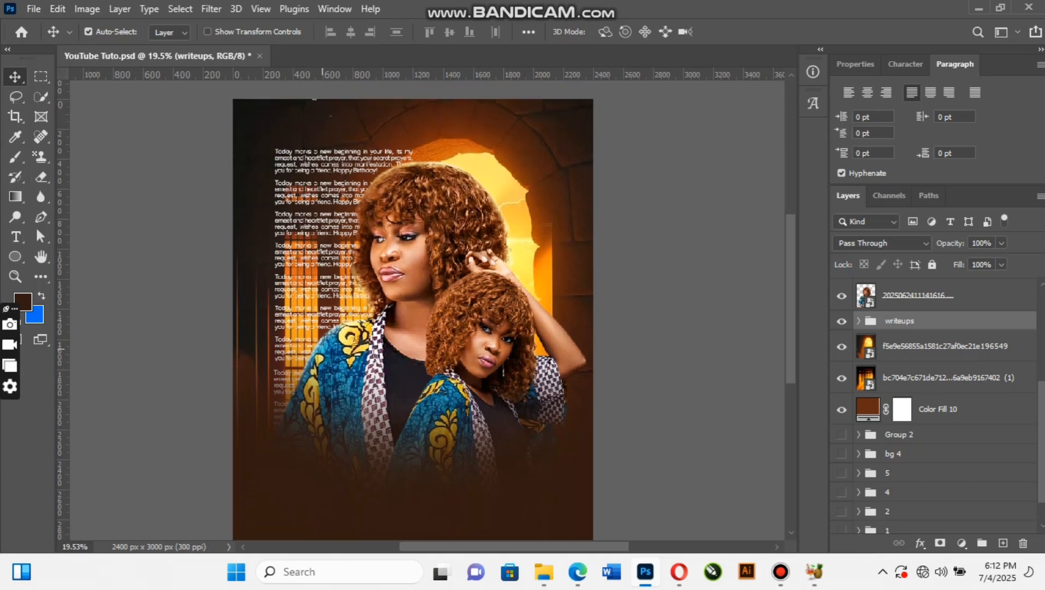
pyautogui.scroll(-1, 413, 308)
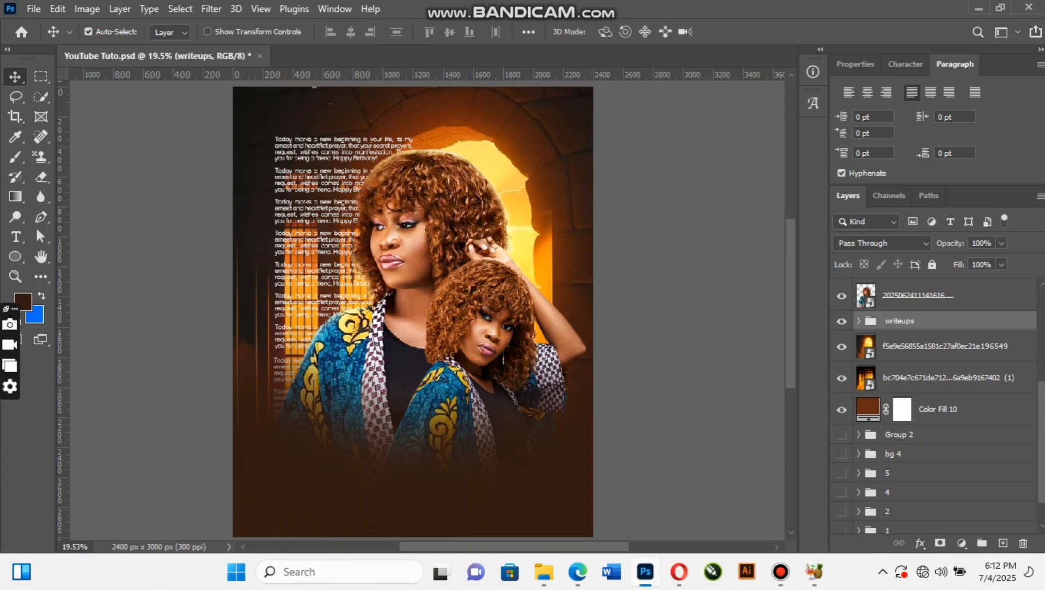
# Step: Show the details group and move its 21ST JUNE text with the surrounding circular text to X 1881.75 px, Y 320.01 px
pyautogui.scroll(5, 934, 404)
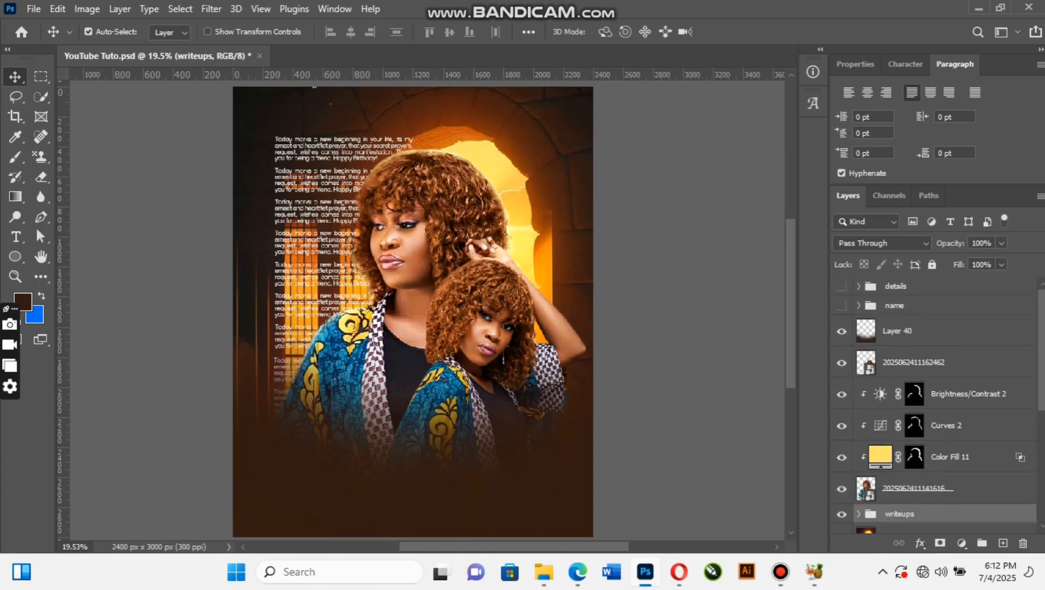
pyautogui.click(842, 286)
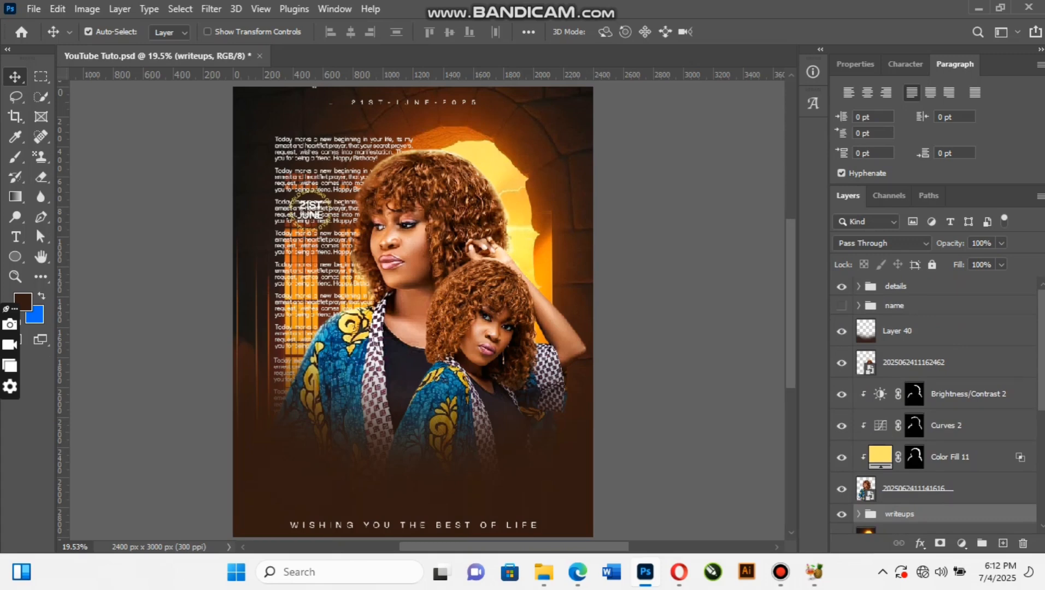
pyautogui.click(858, 286)
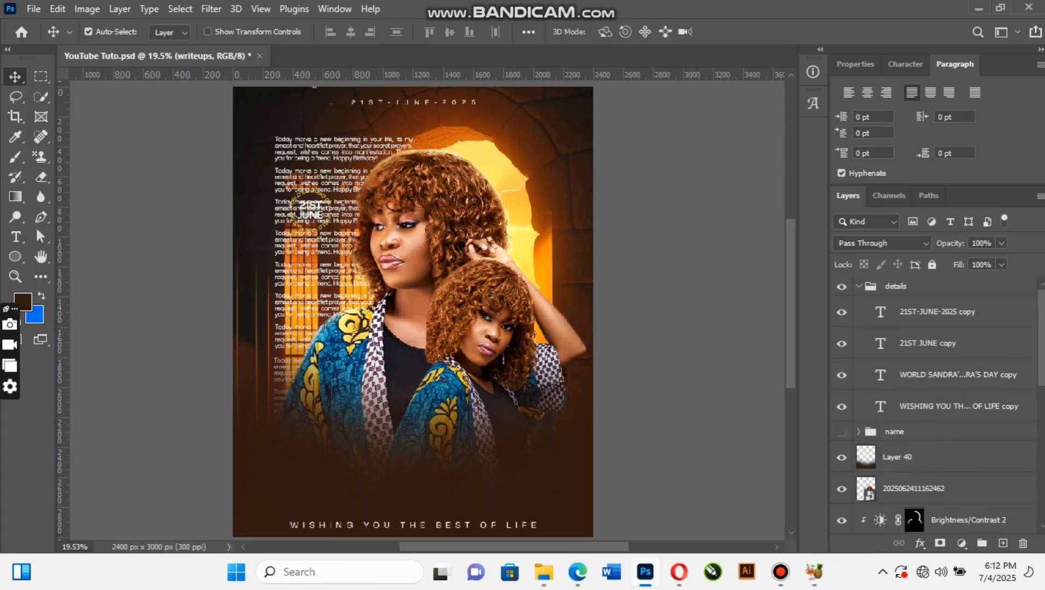
pyautogui.click(927, 344)
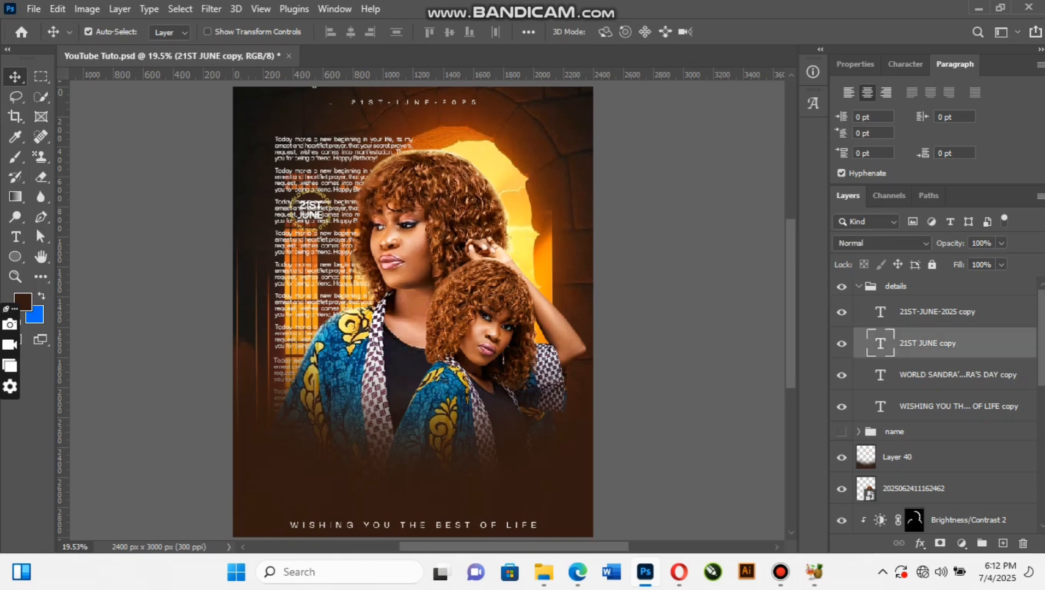
pyautogui.press('ctrl')
pyautogui.keyDown('ctrl'); pyautogui.click(958, 374); pyautogui.keyUp('ctrl')
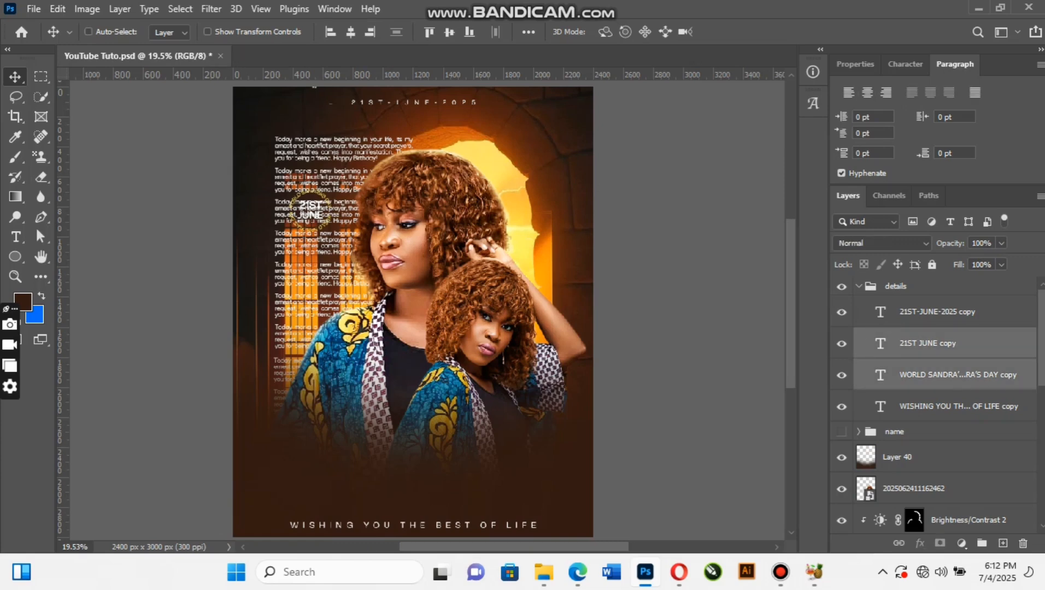
pyautogui.hotkey('ctrl', 't')
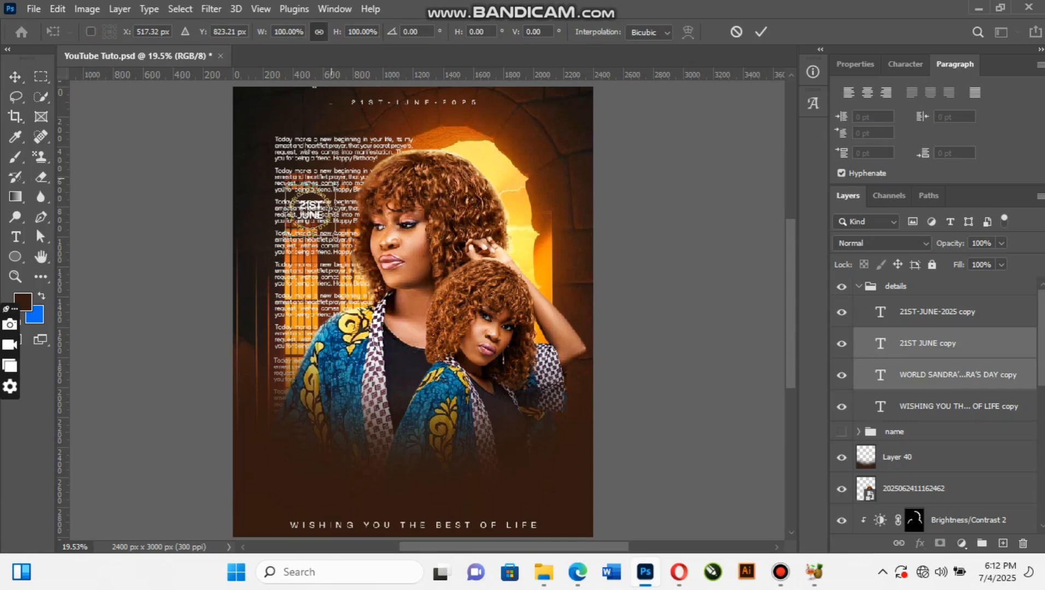
pyautogui.moveTo(310, 210); pyautogui.dragTo(507, 133)
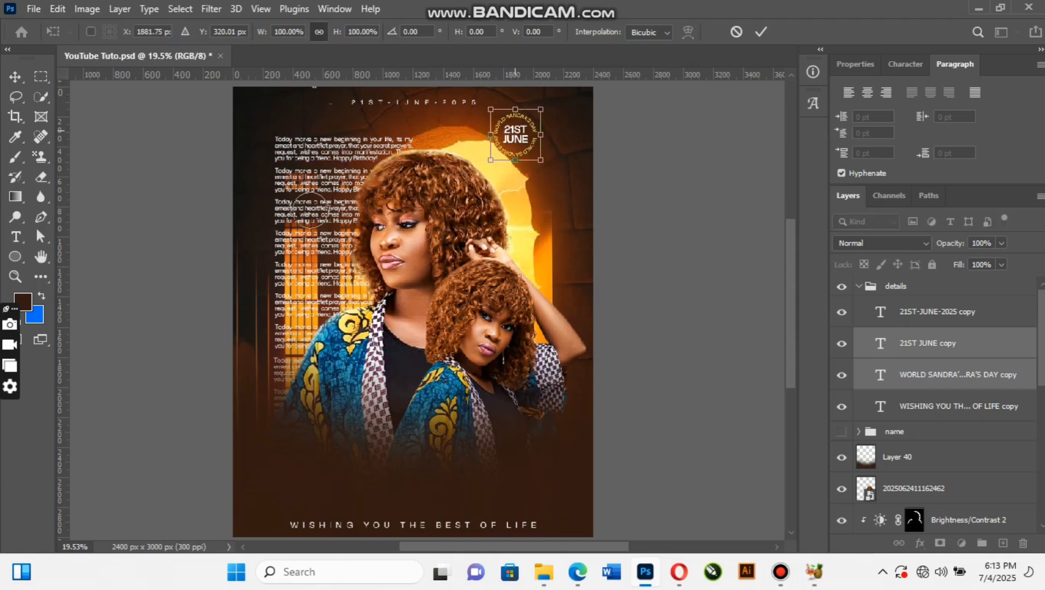
pyautogui.press('Return')
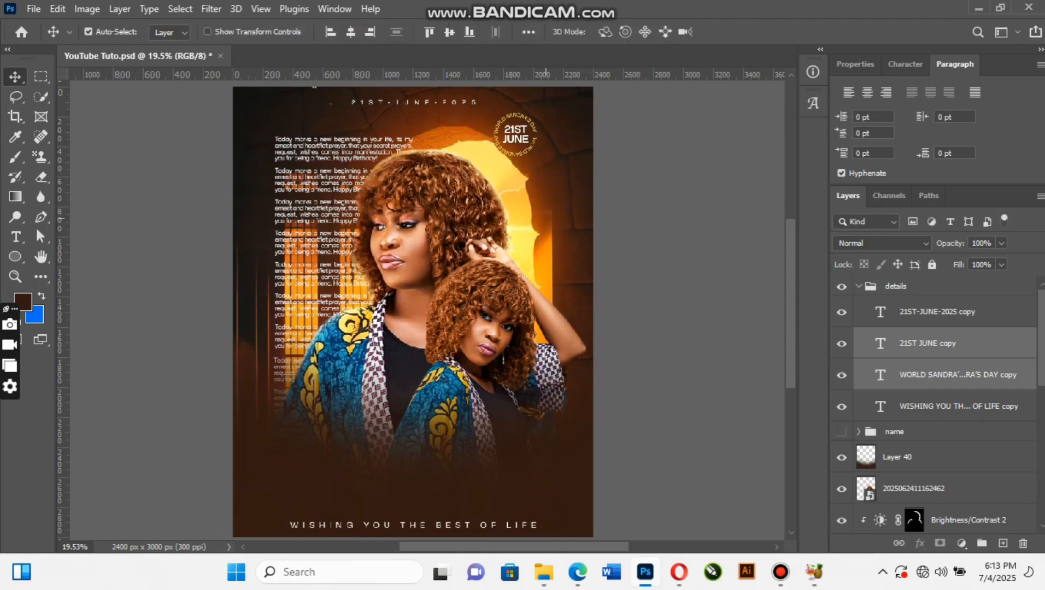
# Step: Move the 21ST JUNE badge straight down to Y 2418.26 px and collapse the details group
pyautogui.hotkey('ctrl', 't')
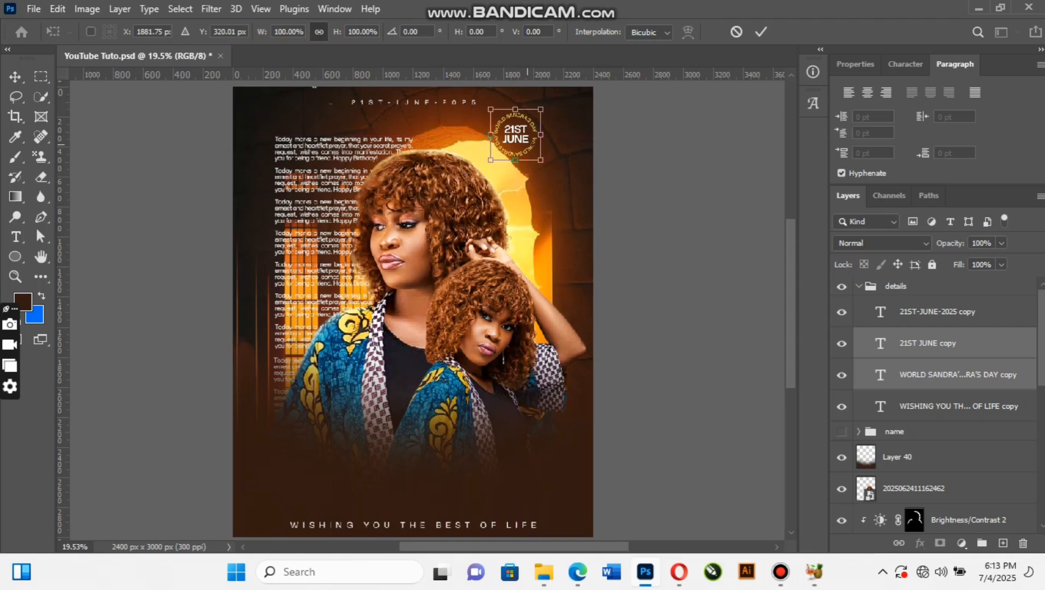
pyautogui.moveTo(515, 134); pyautogui.dragTo(515, 450)
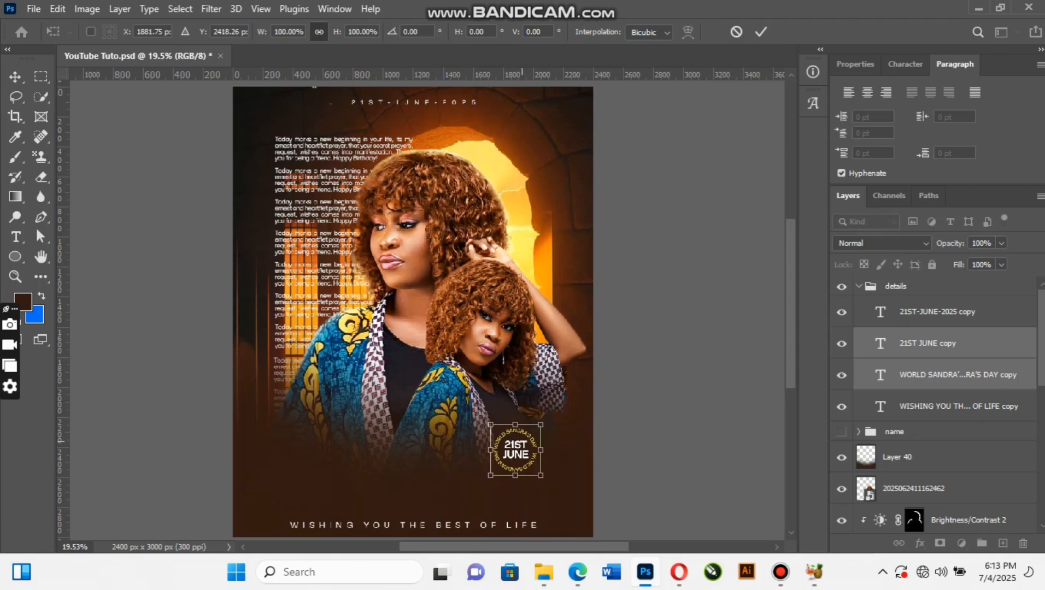
pyautogui.press('Return')
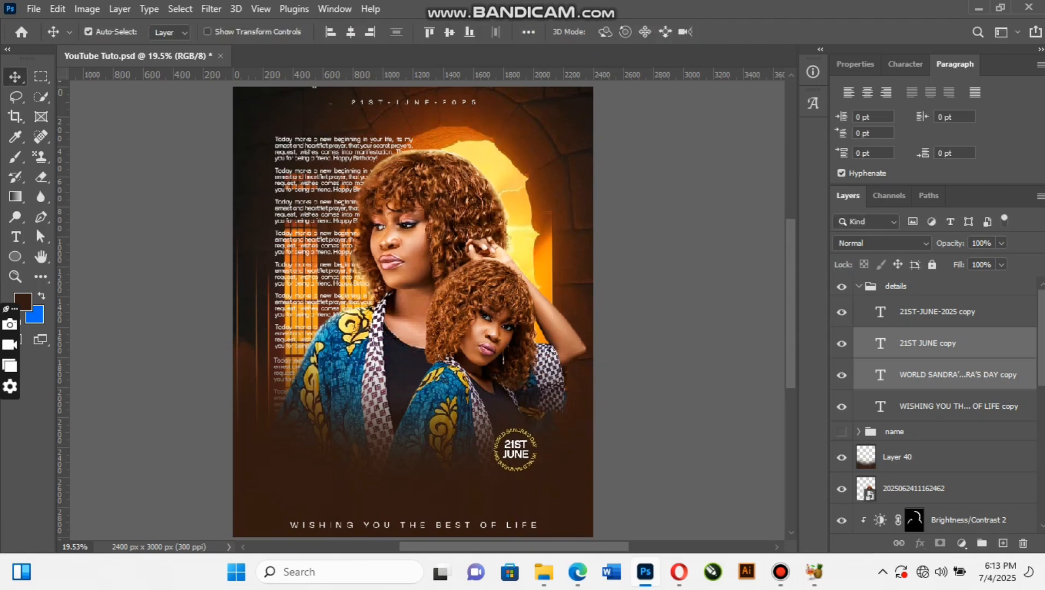
pyautogui.click(896, 287)
pyautogui.click(858, 287)
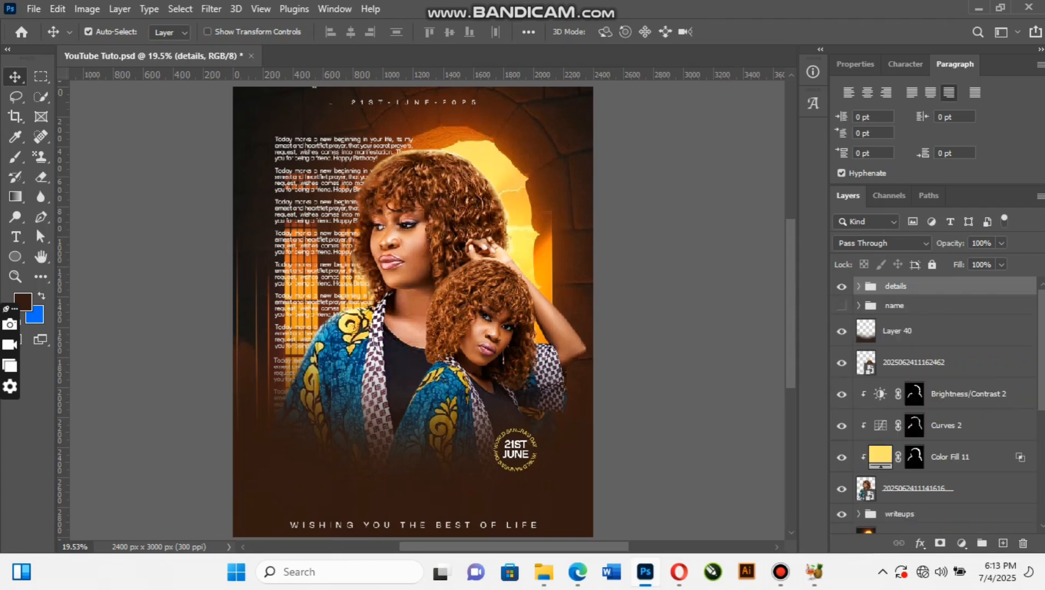
# Step: Show the name group, scale it to 82.91% and place it at X 926.08 px, Y 2386.20 px
pyautogui.click(842, 306)
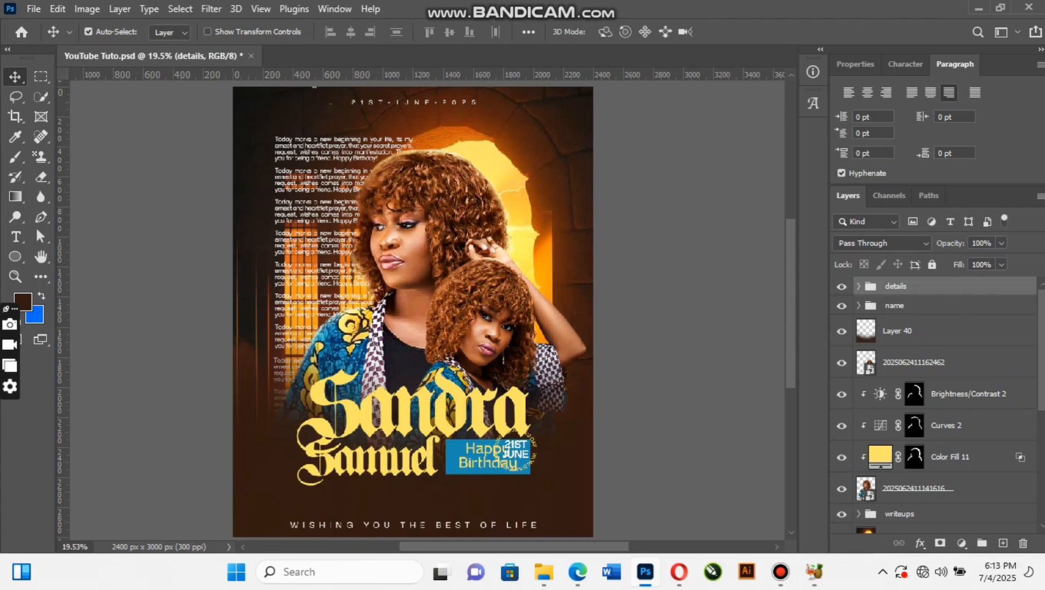
pyautogui.click(894, 306)
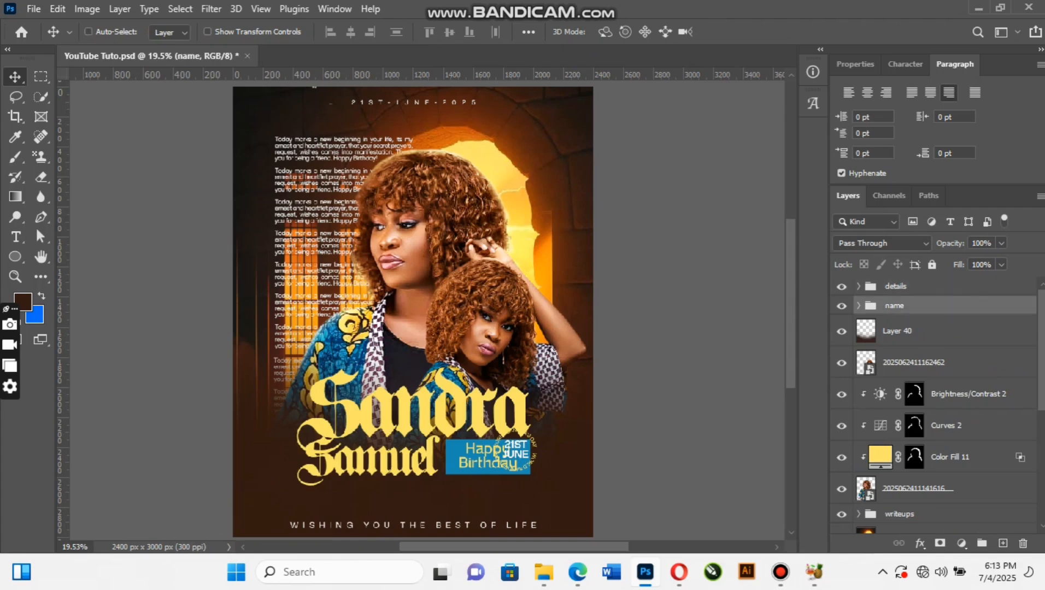
pyautogui.hotkey('ctrl', 't')
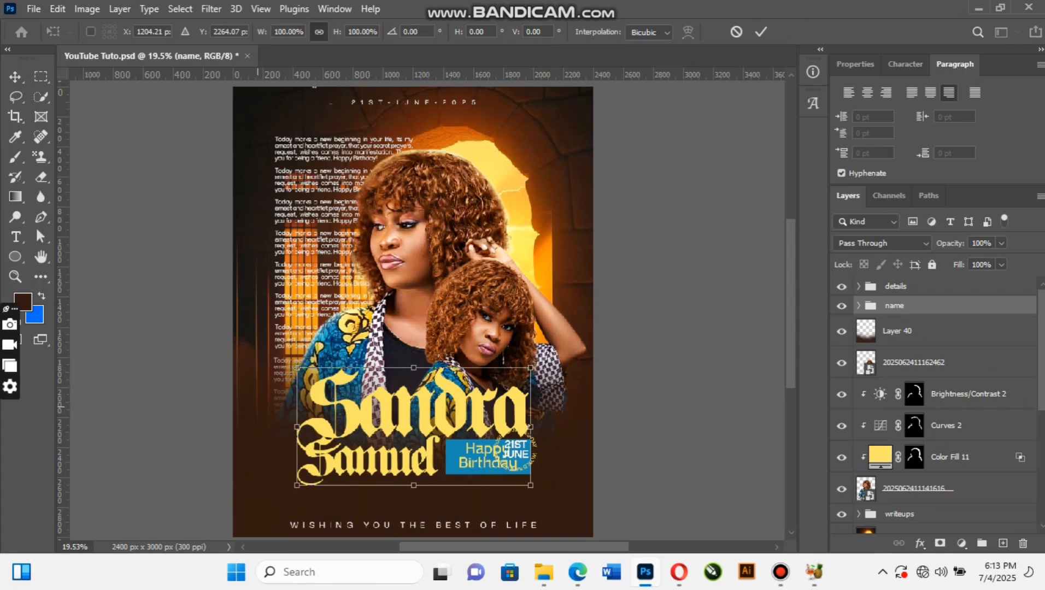
pyautogui.moveTo(530, 368); pyautogui.dragTo(510, 378)
pyautogui.moveTo(451, 397); pyautogui.dragTo(409, 415)
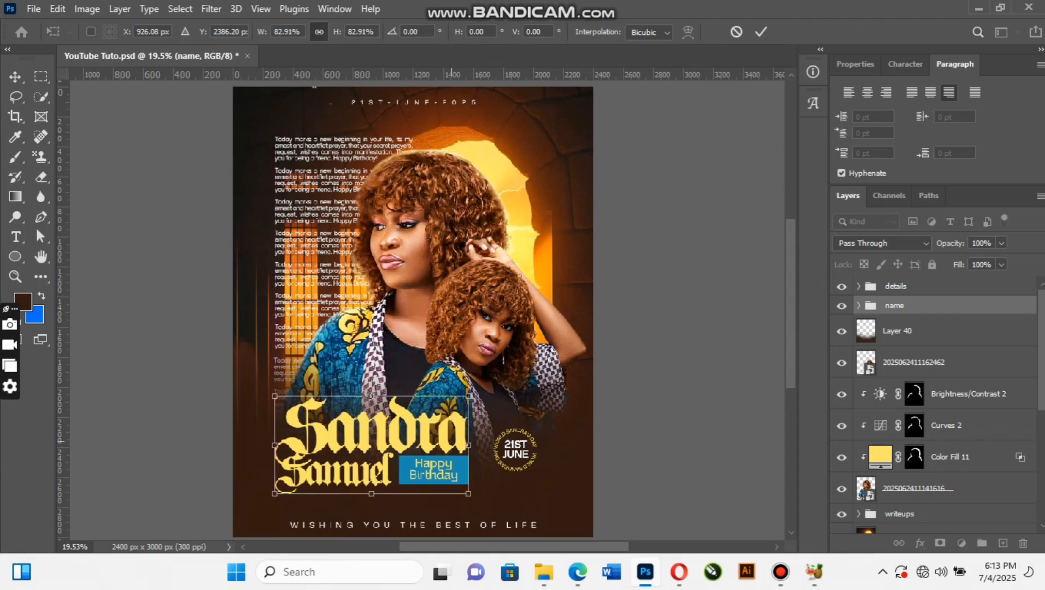
pyautogui.click(760, 32)
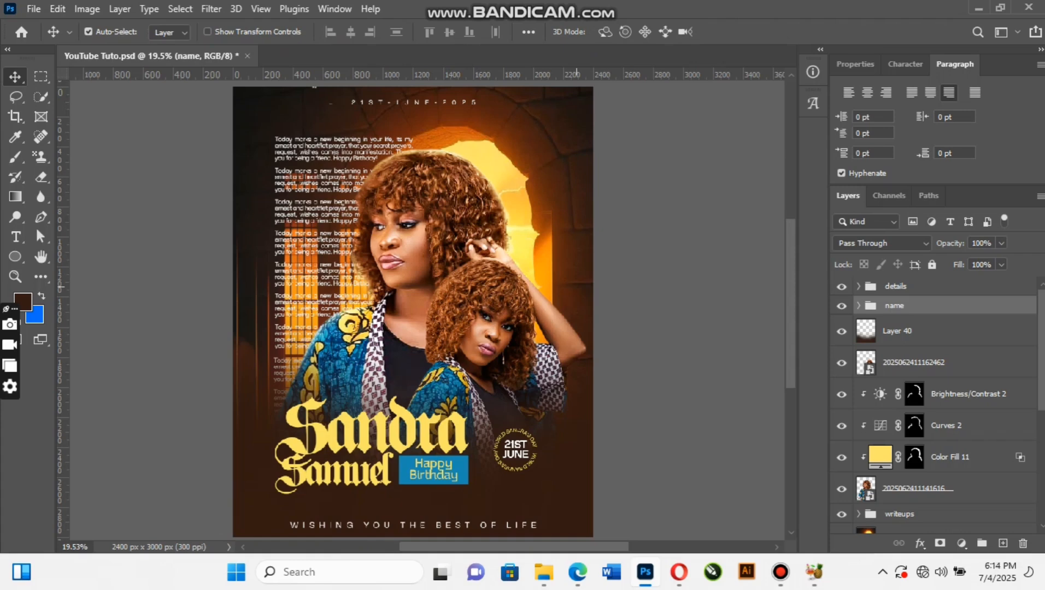
# Step: Stamp all visible layers into a new layer above the details group and convert it to a smart object
pyautogui.click(896, 286)
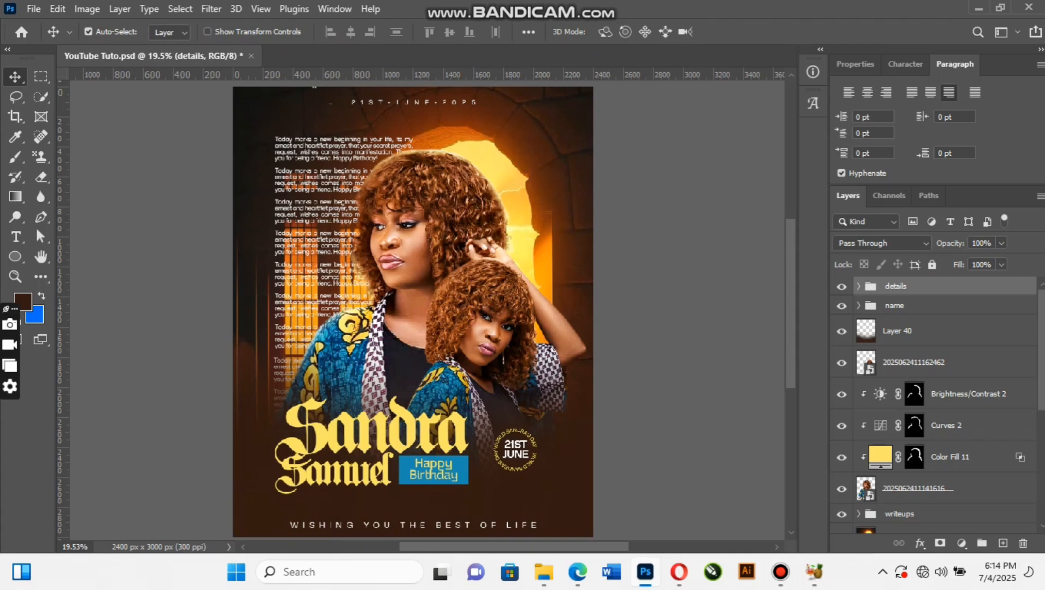
pyautogui.press('ctrl')
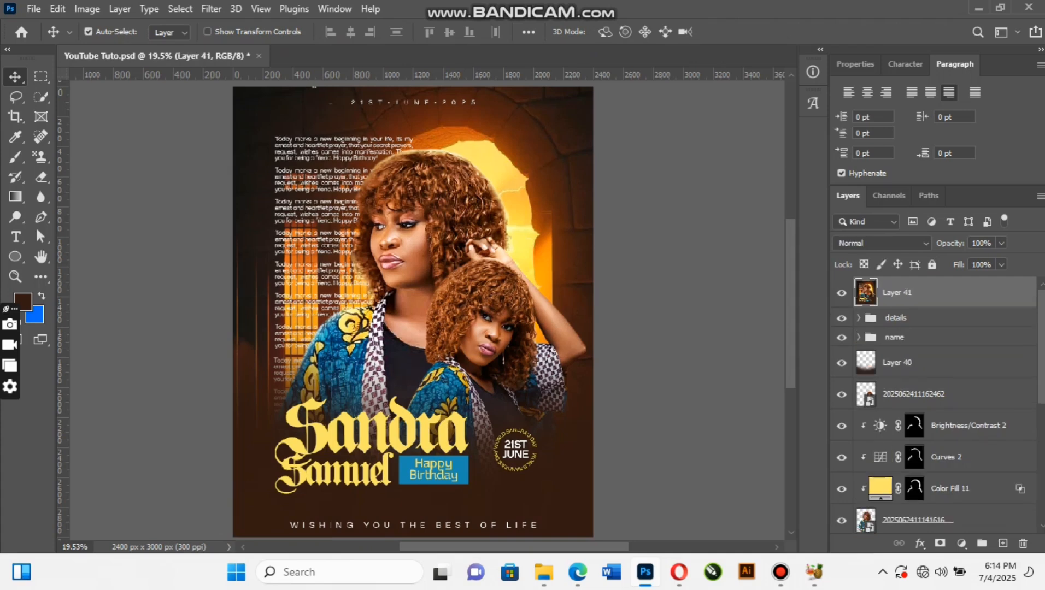
pyautogui.rightClick(937, 293)
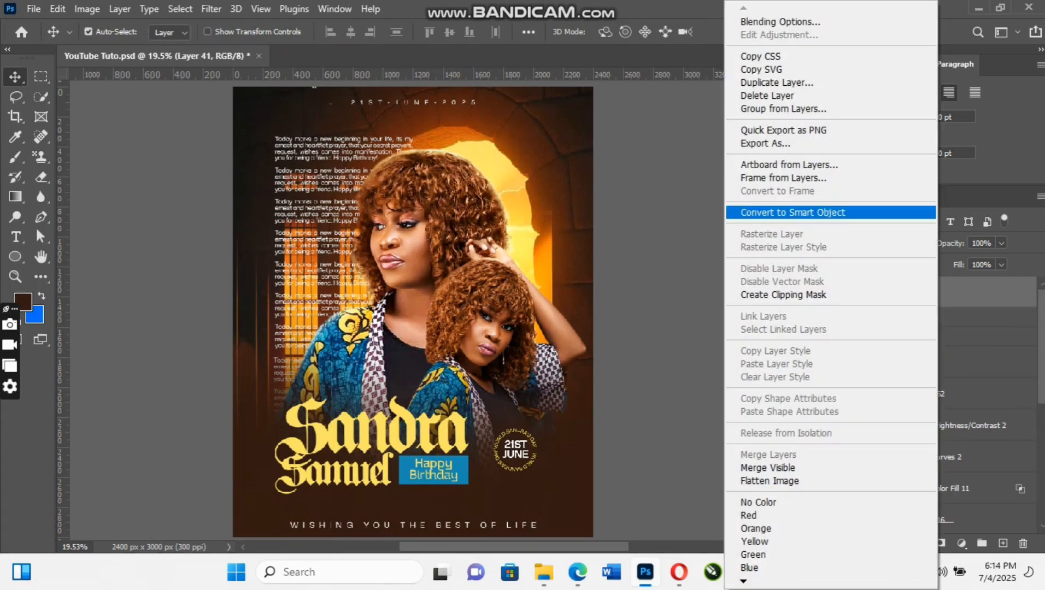
pyautogui.click(792, 213)
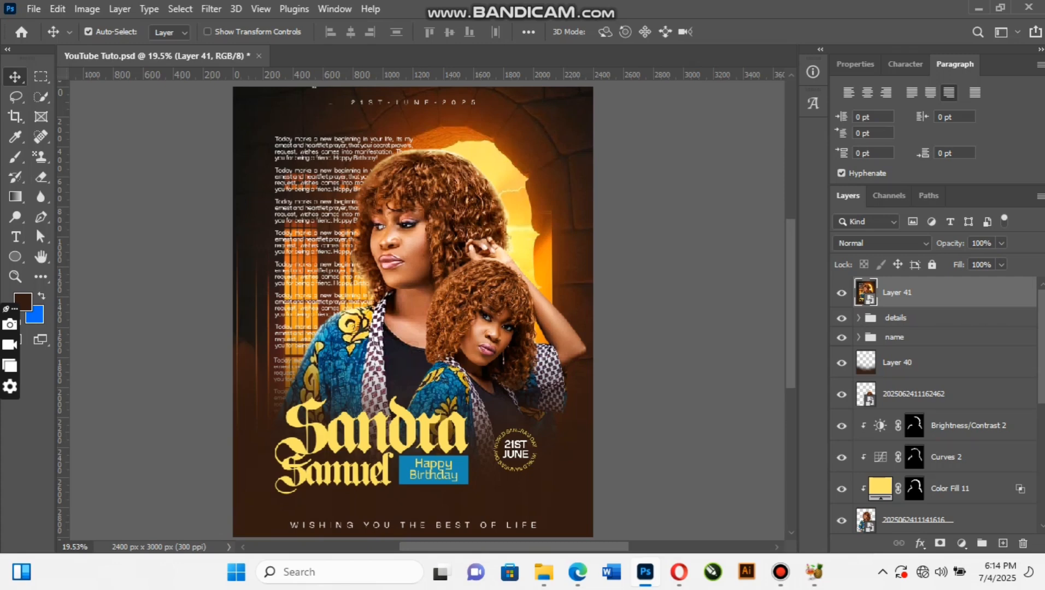
# Step: Apply the Camera Raw filter to the merged smart object using the previous settings
pyautogui.click(88, 31)
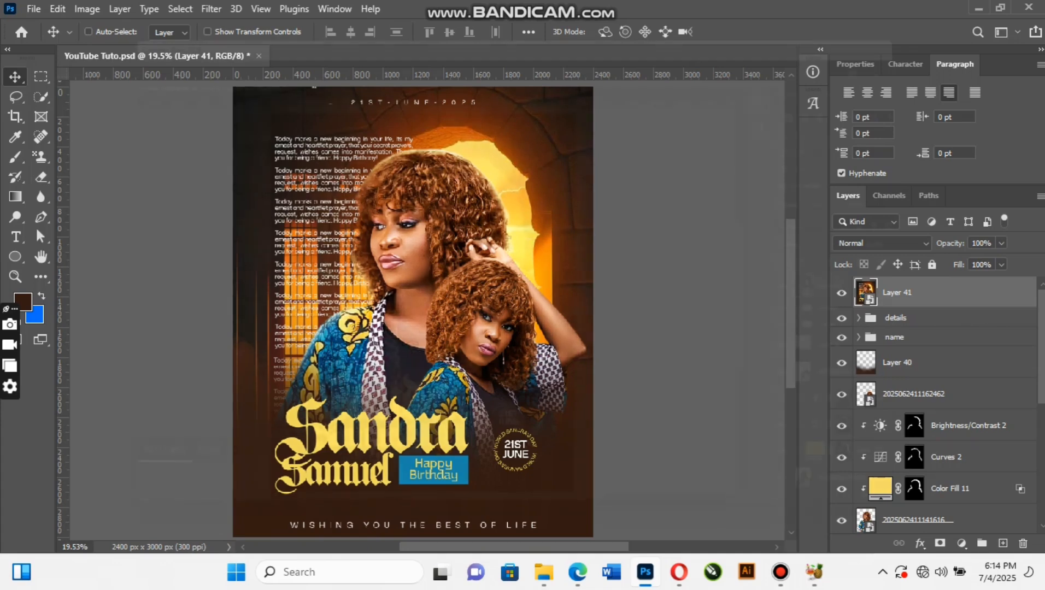
pyautogui.hotkey('ctrl', 'shift', 'a')
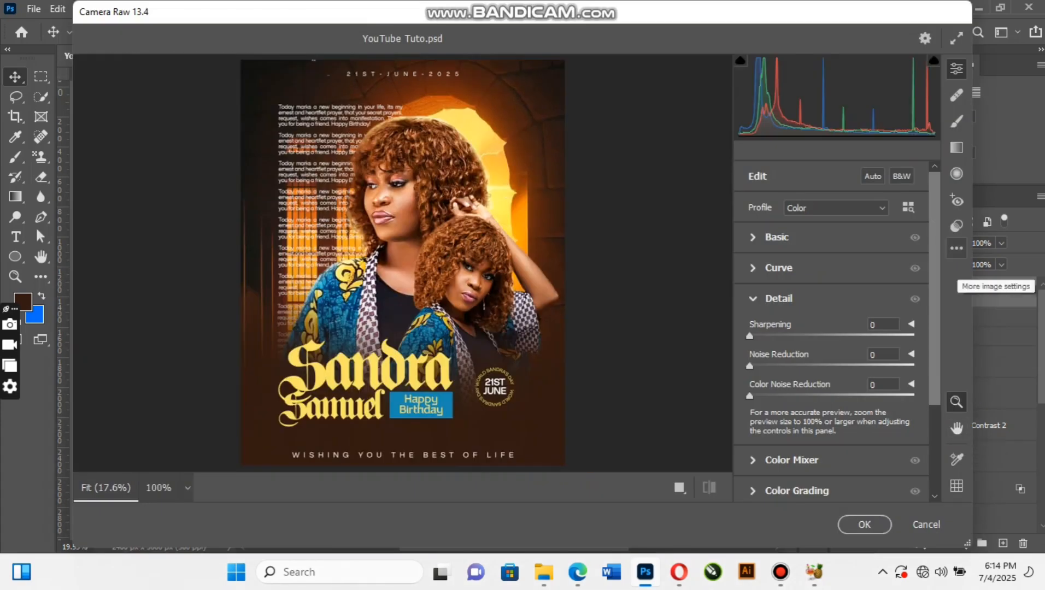
pyautogui.click(956, 248)
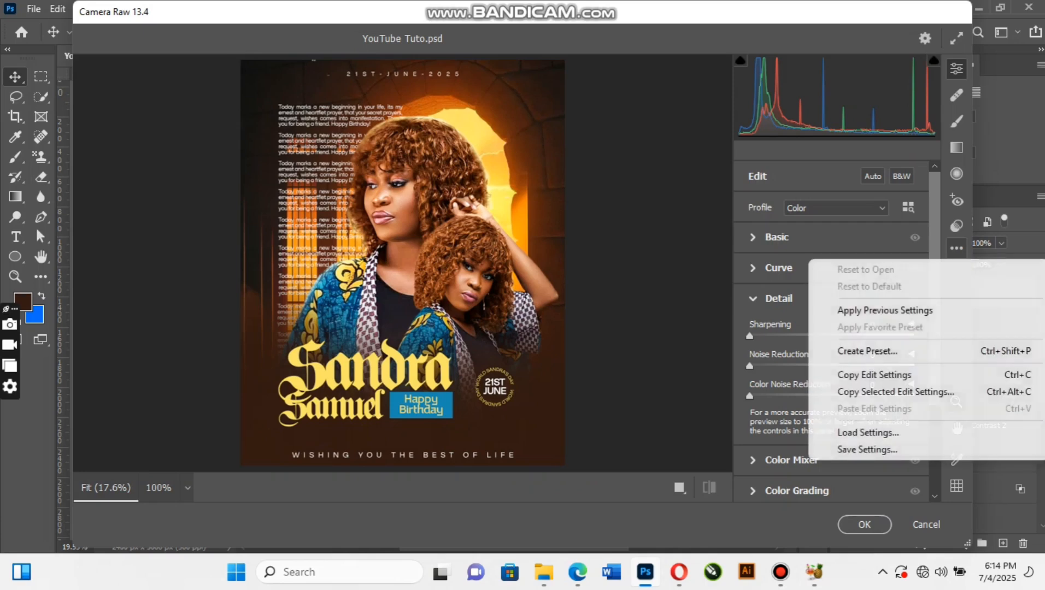
pyautogui.click(886, 310)
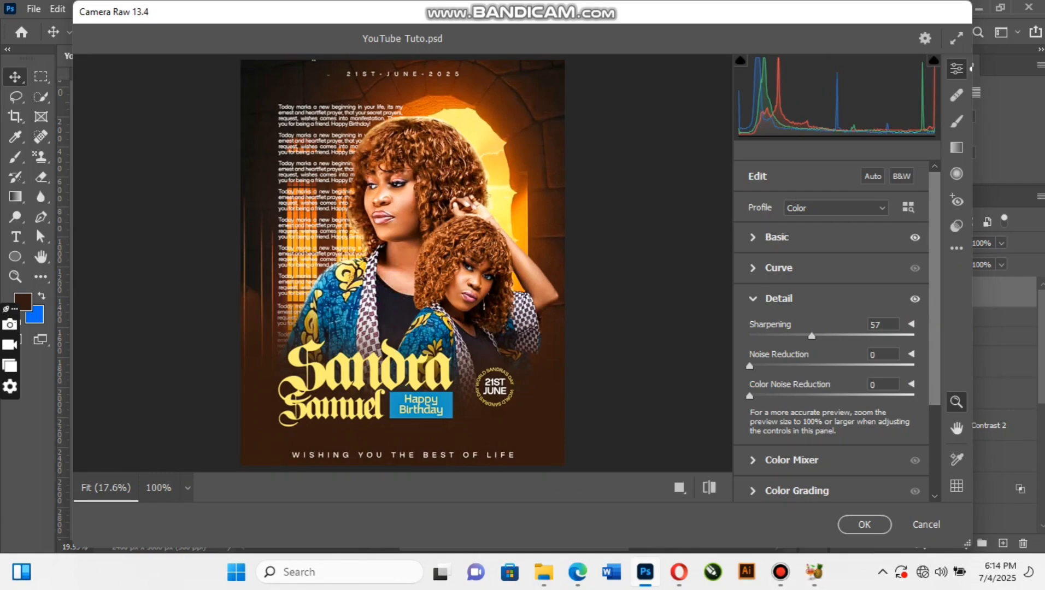
pyautogui.press('Return')
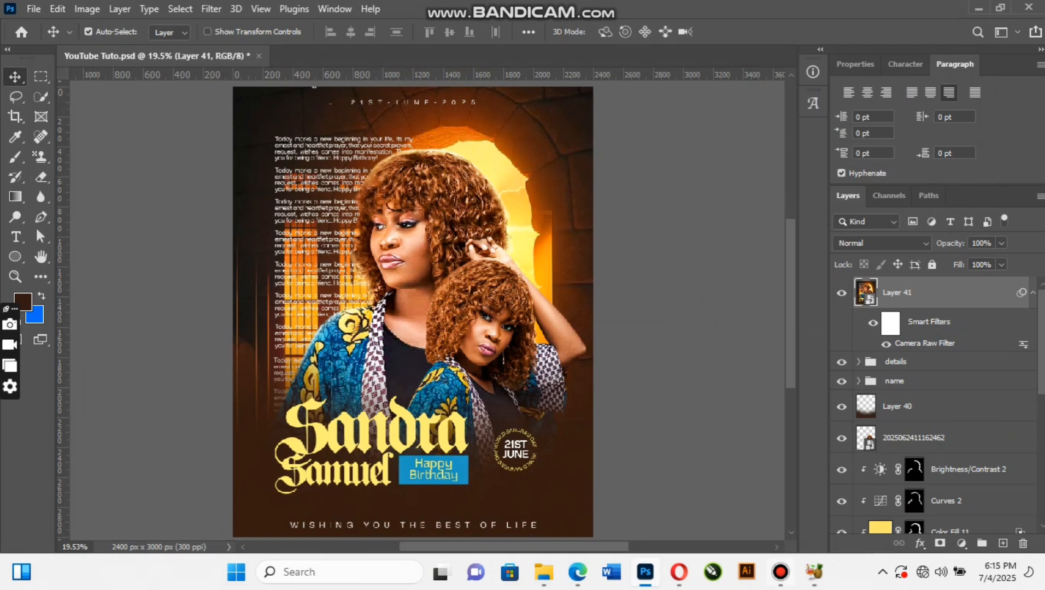
pyautogui.click(780, 572)
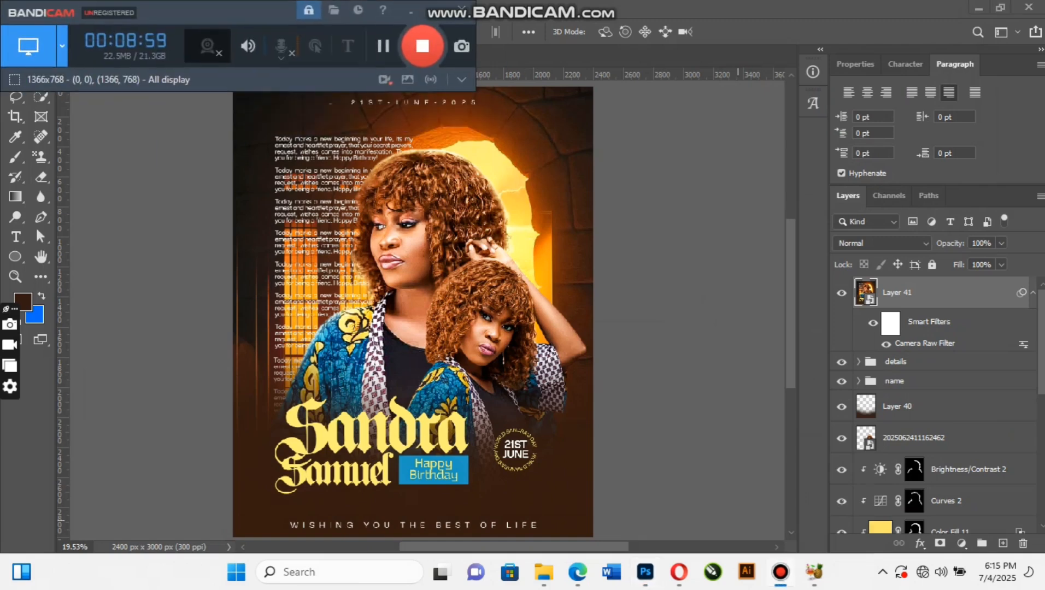